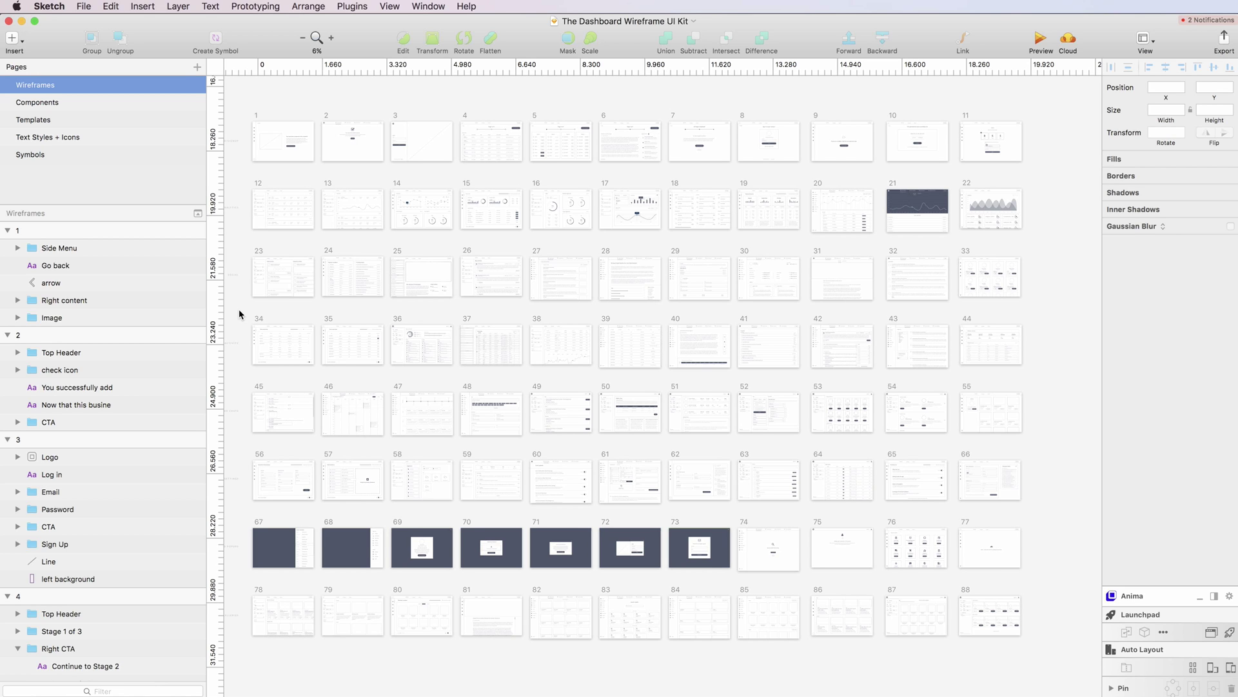
Leave the overview of the 88 wireframe screens for the Components page
{"action": "scroll", "coordinate": [237, 312], "scroll_direction": "left", "scroll_amount": 1}
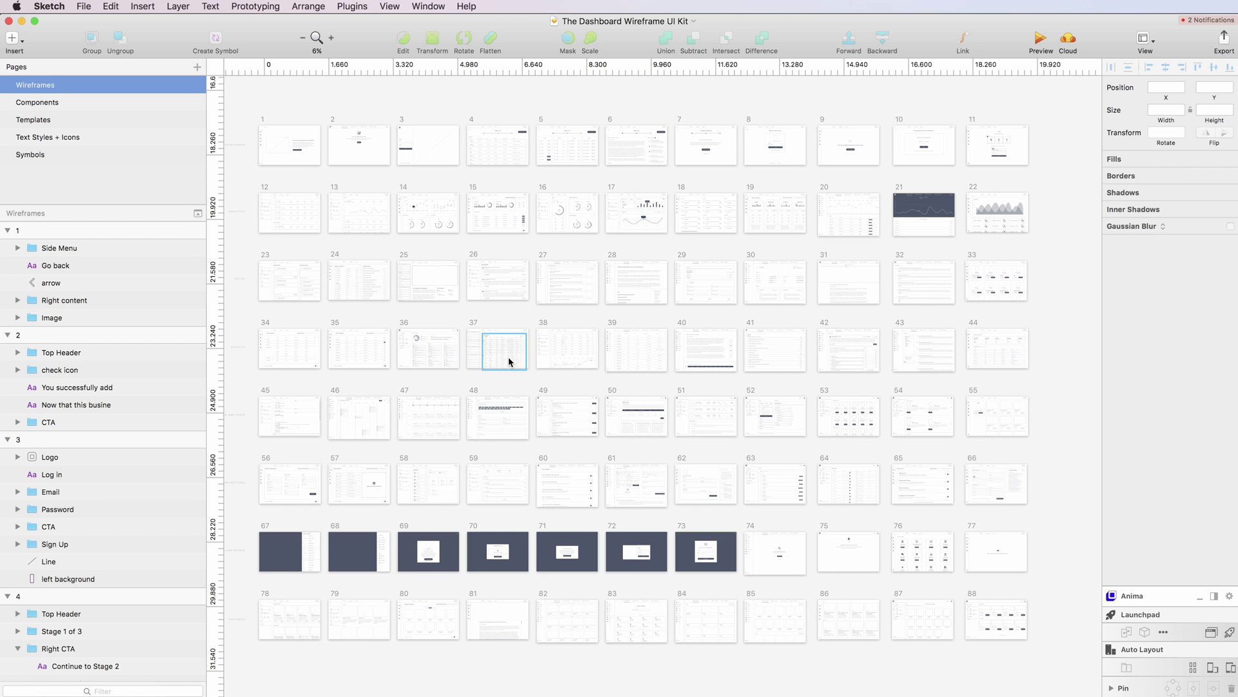
{"action": "left_click", "coordinate": [97, 103]}
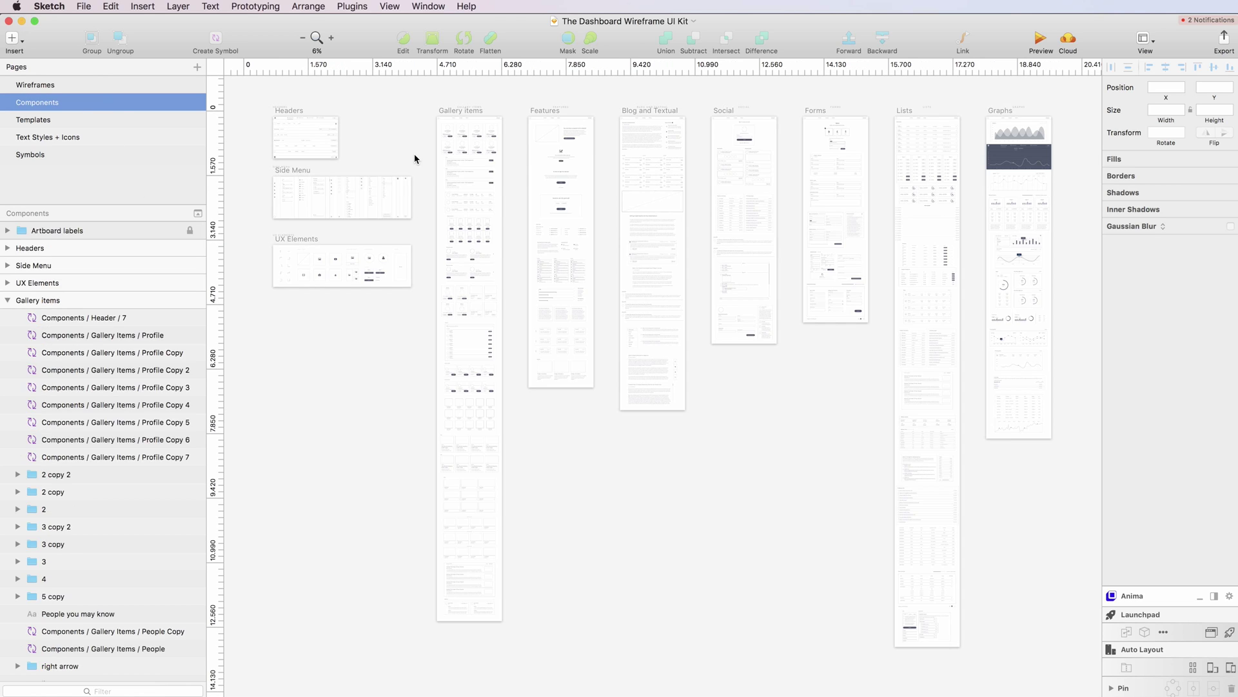
Zoom and scroll through the Components page artboards
{"action": "scroll", "coordinate": [414, 161], "scroll_direction": "up", "scroll_amount": 5}
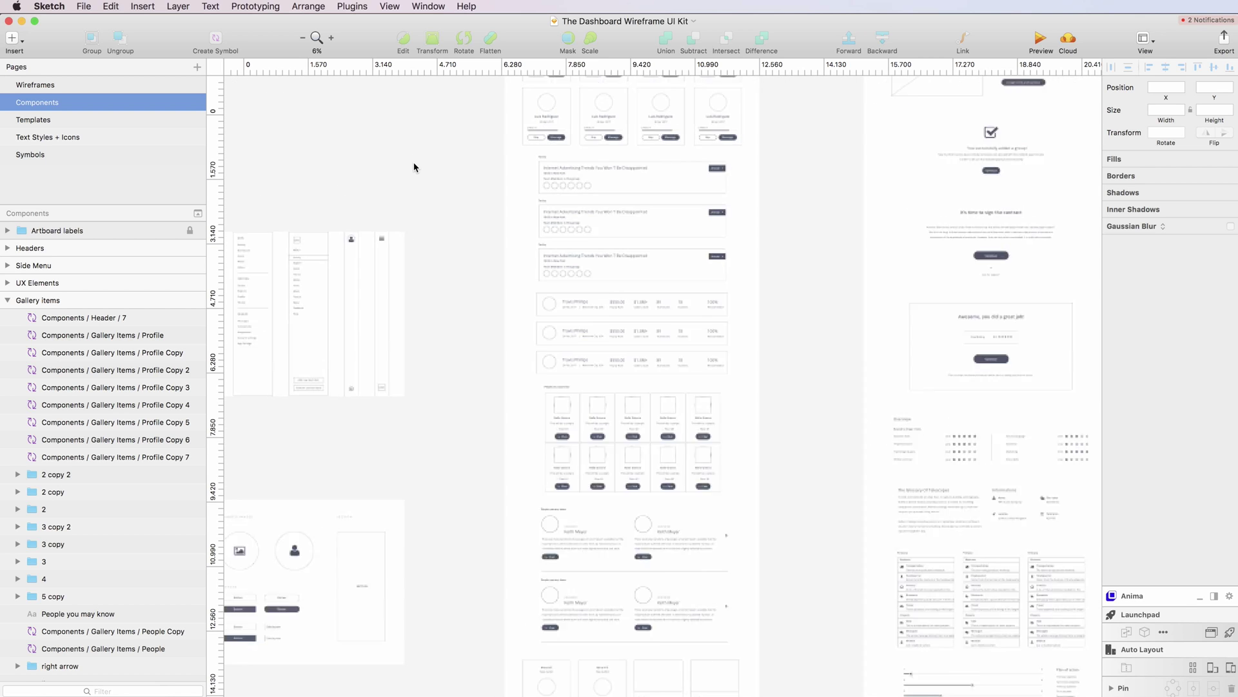
{"action": "scroll", "coordinate": [414, 167], "scroll_direction": "right", "scroll_amount": 5}
{"action": "scroll", "coordinate": [414, 167], "scroll_direction": "up", "scroll_amount": 4}
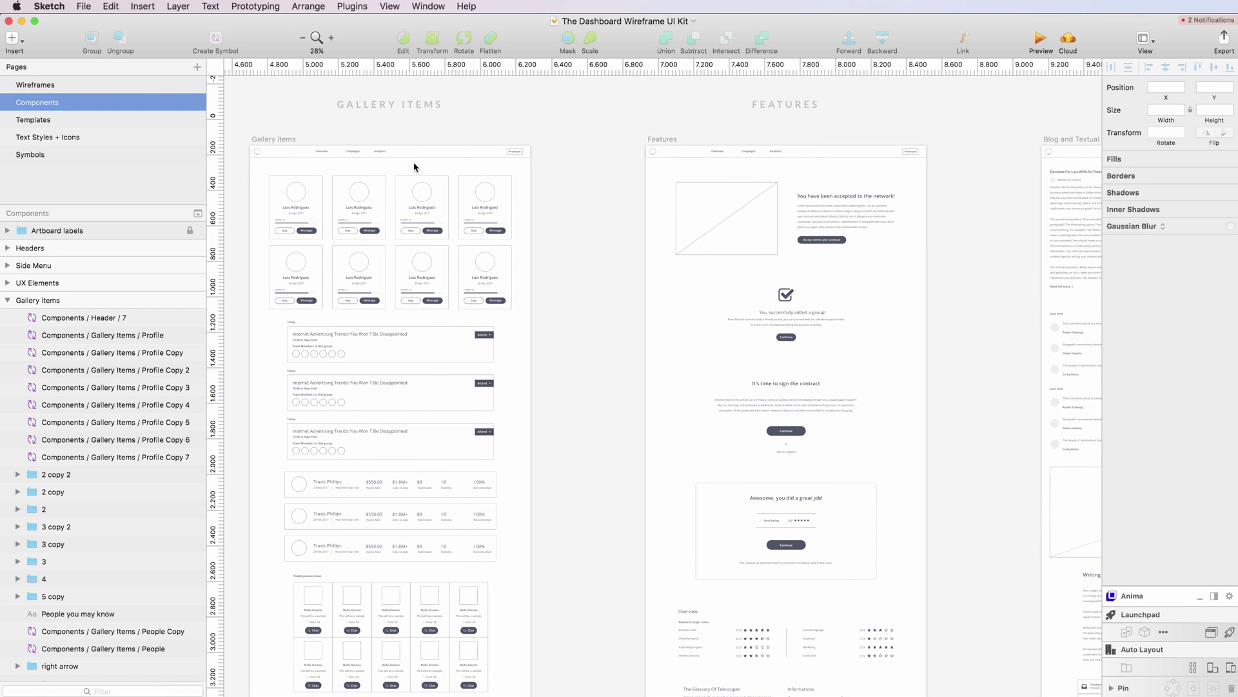
{"action": "scroll", "coordinate": [414, 166], "scroll_direction": "down", "scroll_amount": 15}
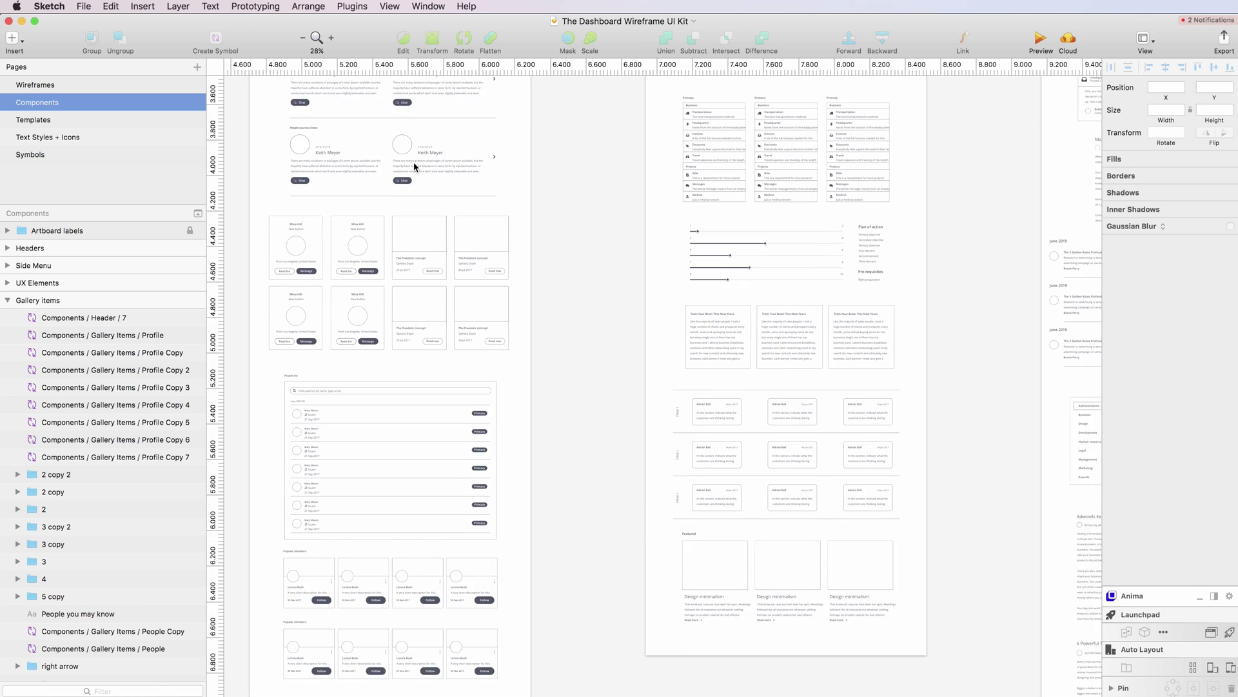
{"action": "scroll", "coordinate": [414, 167], "scroll_direction": "down", "scroll_amount": 4}
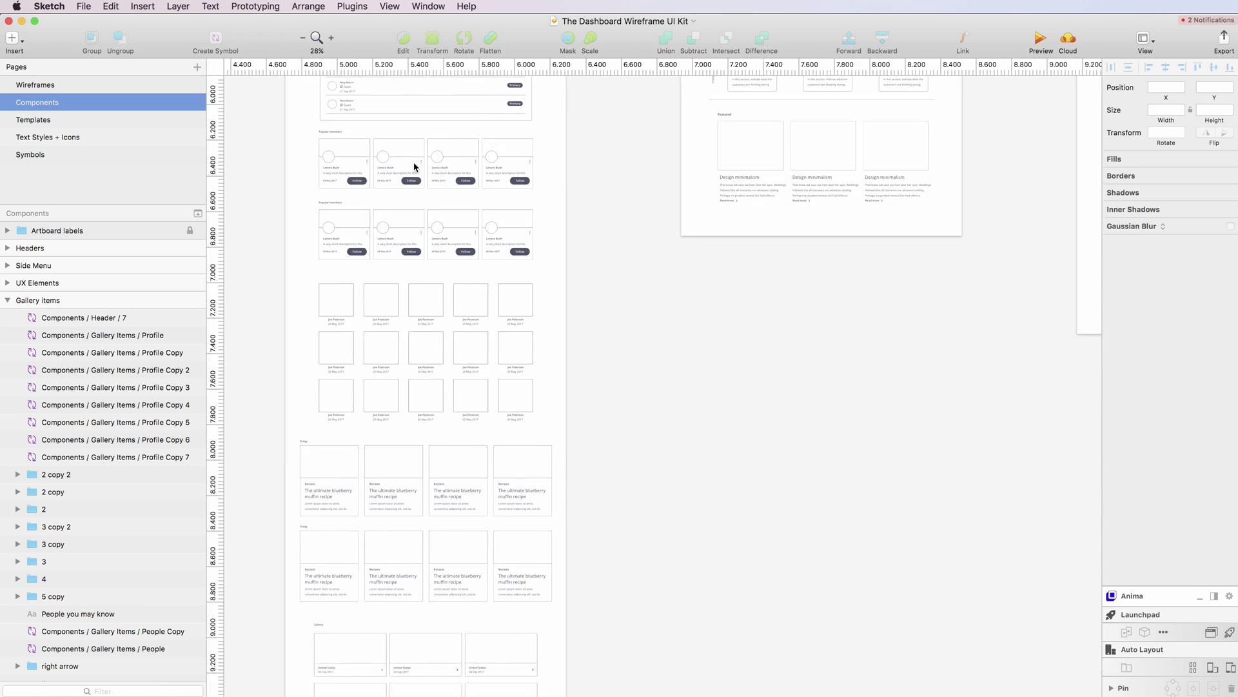
{"action": "scroll", "coordinate": [414, 167], "scroll_direction": "up", "scroll_amount": 13}
{"action": "scroll", "coordinate": [415, 166], "scroll_direction": "right", "scroll_amount": 7}
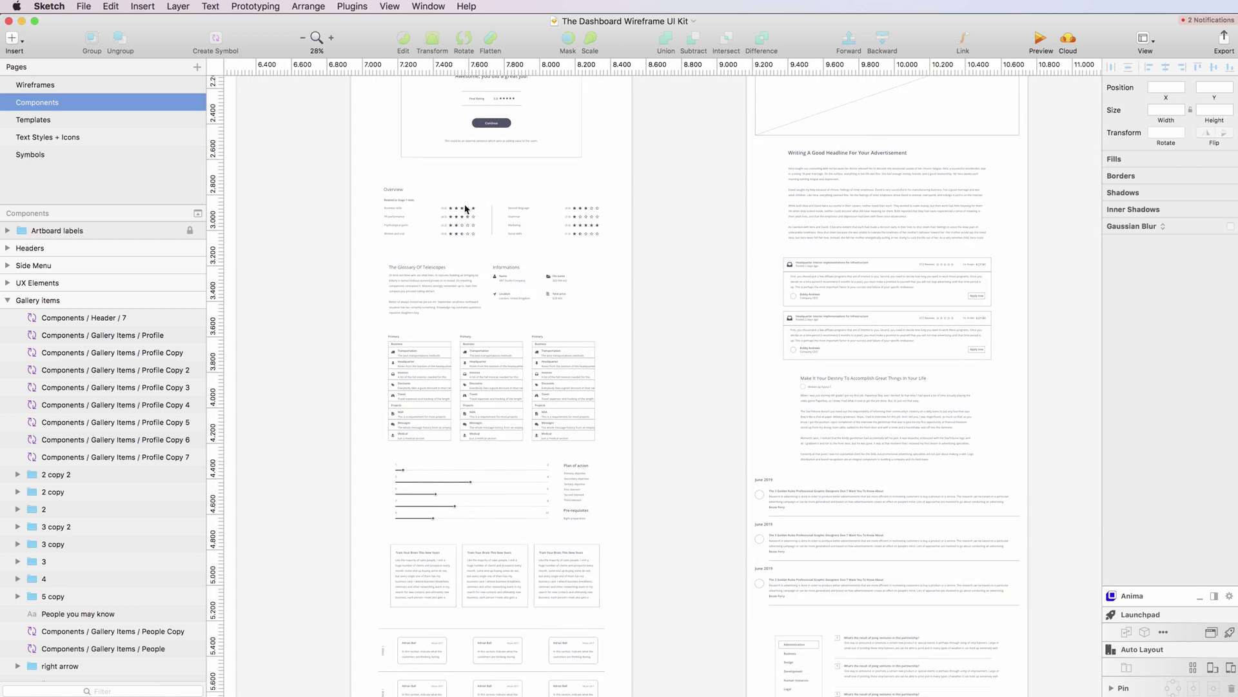
Inspect the profile list group and the Glossary of Telescopes component's overrides, then go to Templates
{"action": "left_click", "coordinate": [437, 363]}
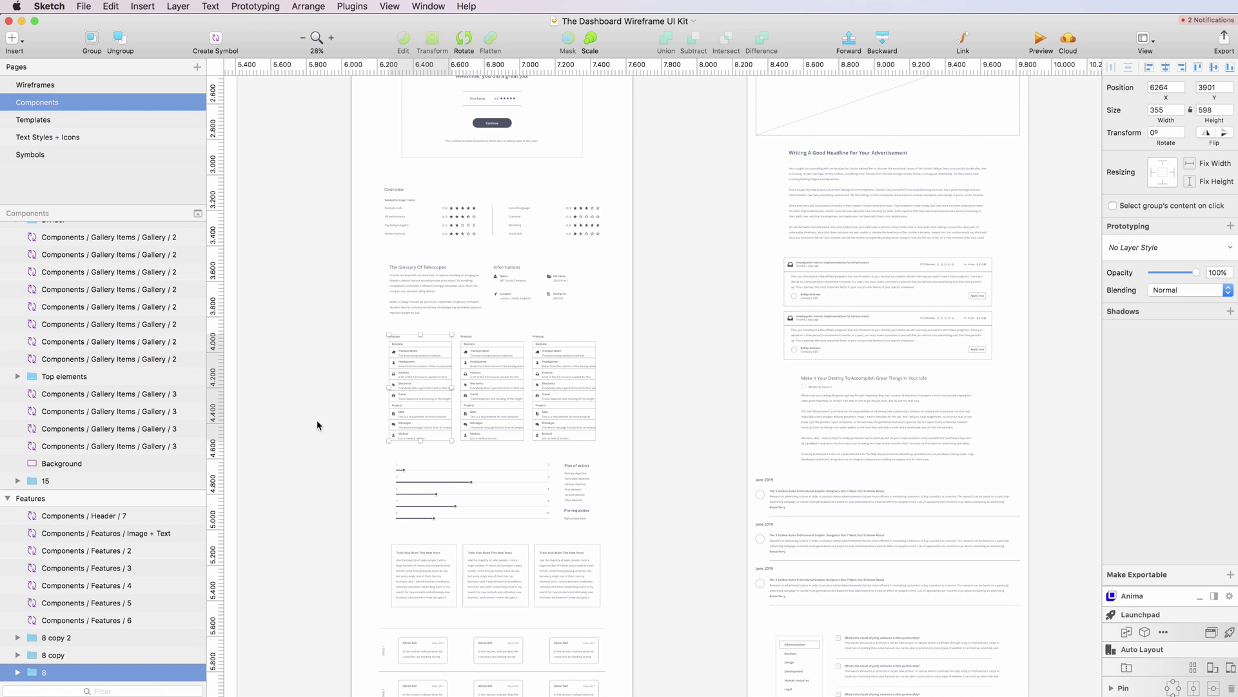
{"action": "left_click", "coordinate": [504, 295]}
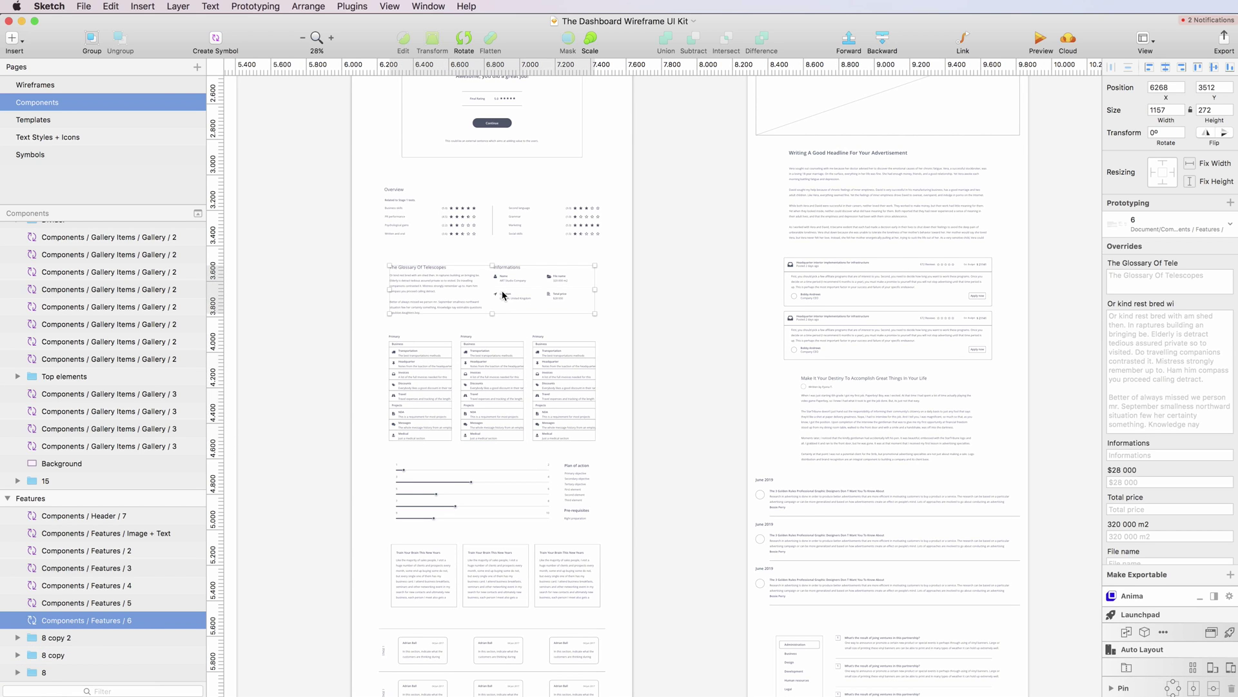
{"action": "scroll", "coordinate": [478, 285], "scroll_direction": "up", "scroll_amount": 3}
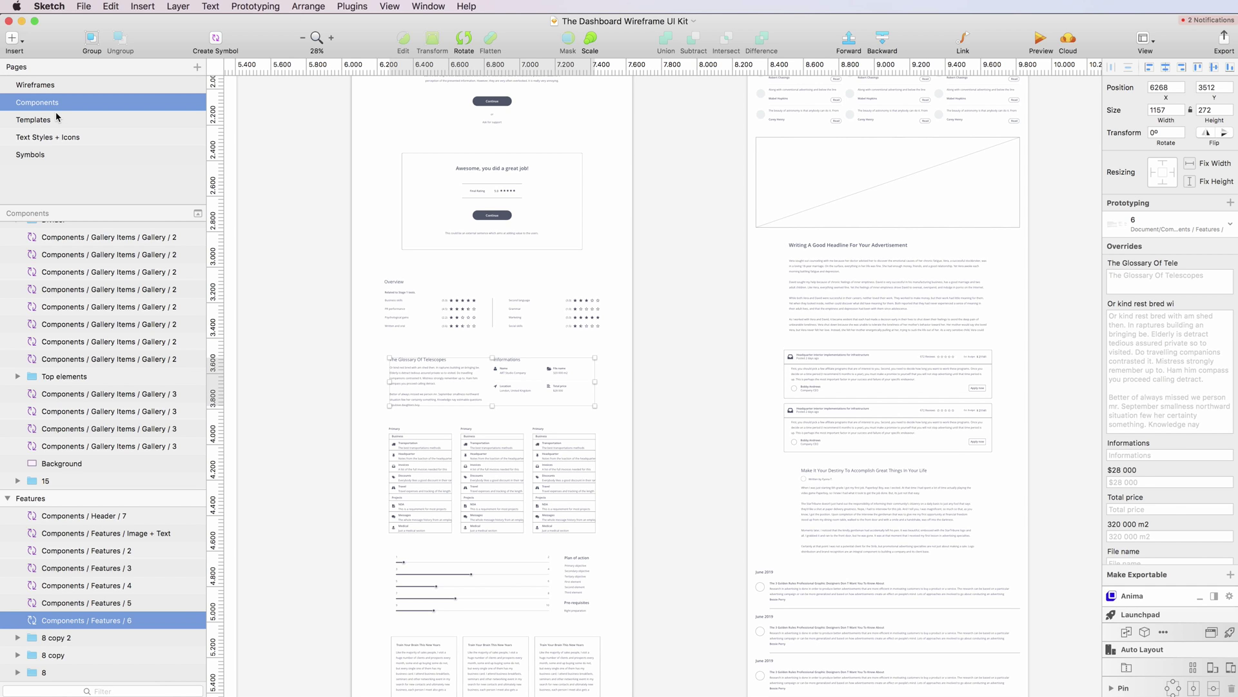
{"action": "left_click", "coordinate": [58, 119]}
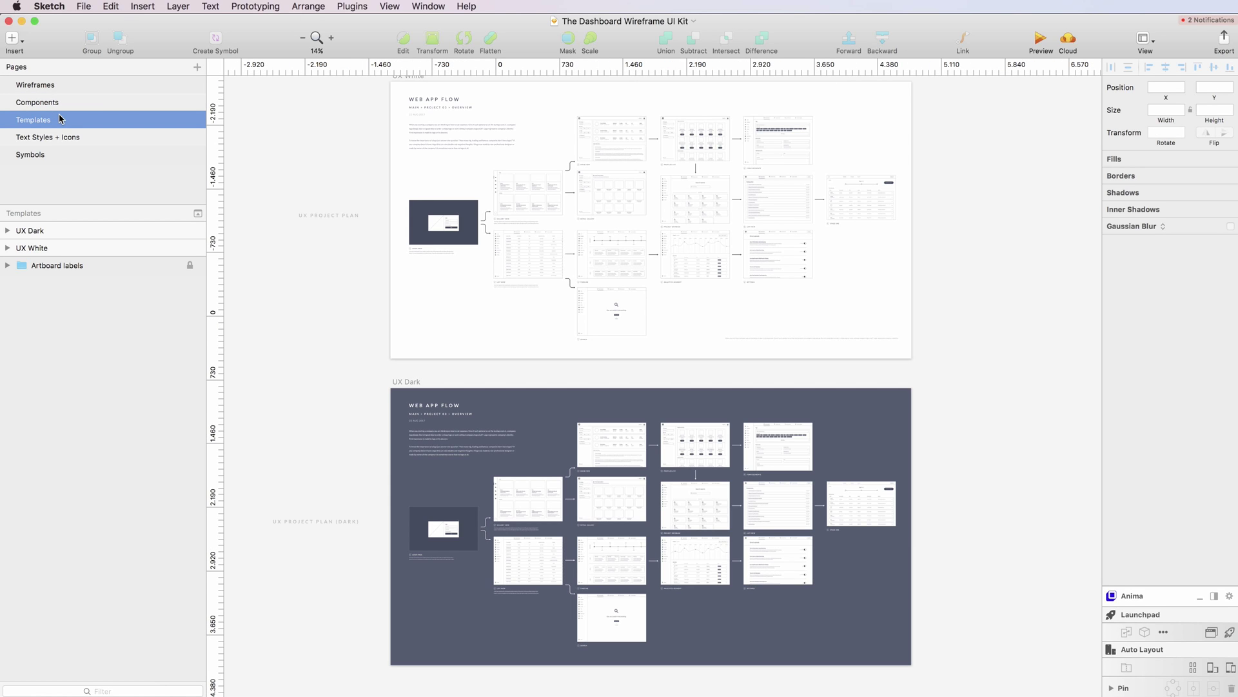
Review the UX White and UX Dark template boards, then switch to Text Styles + Icons
{"action": "scroll", "coordinate": [366, 219], "scroll_direction": "up", "scroll_amount": 3}
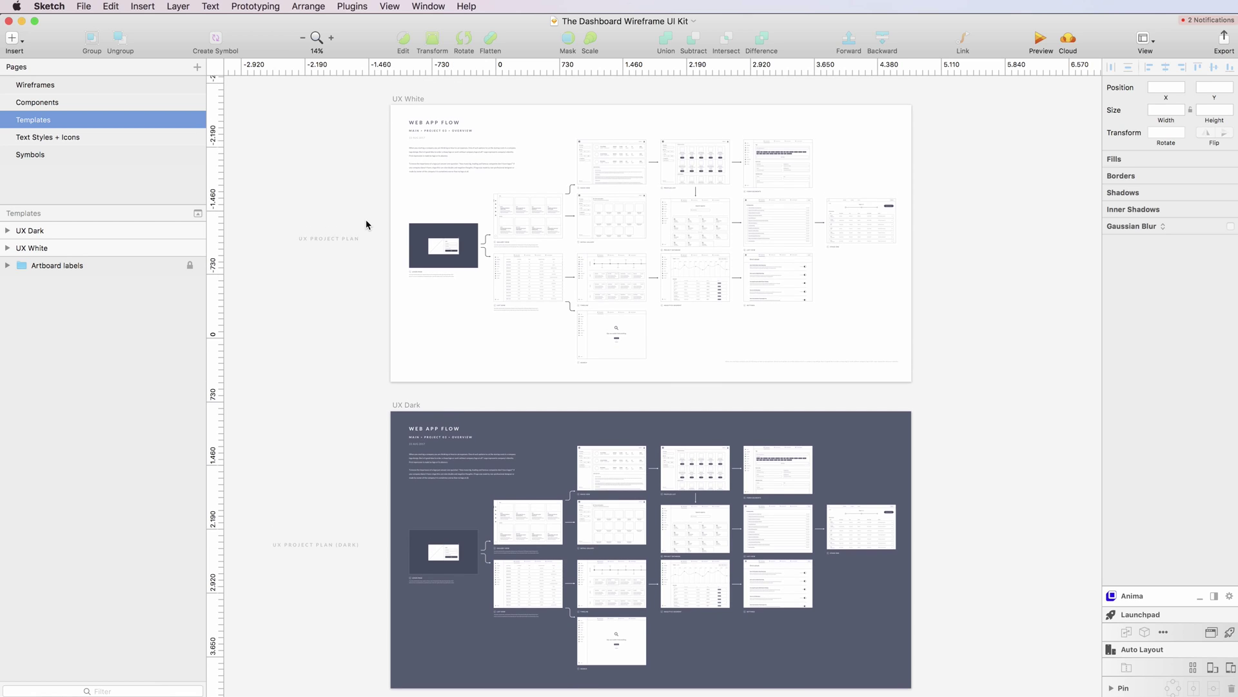
{"action": "scroll", "coordinate": [540, 249], "scroll_direction": "down", "scroll_amount": 2}
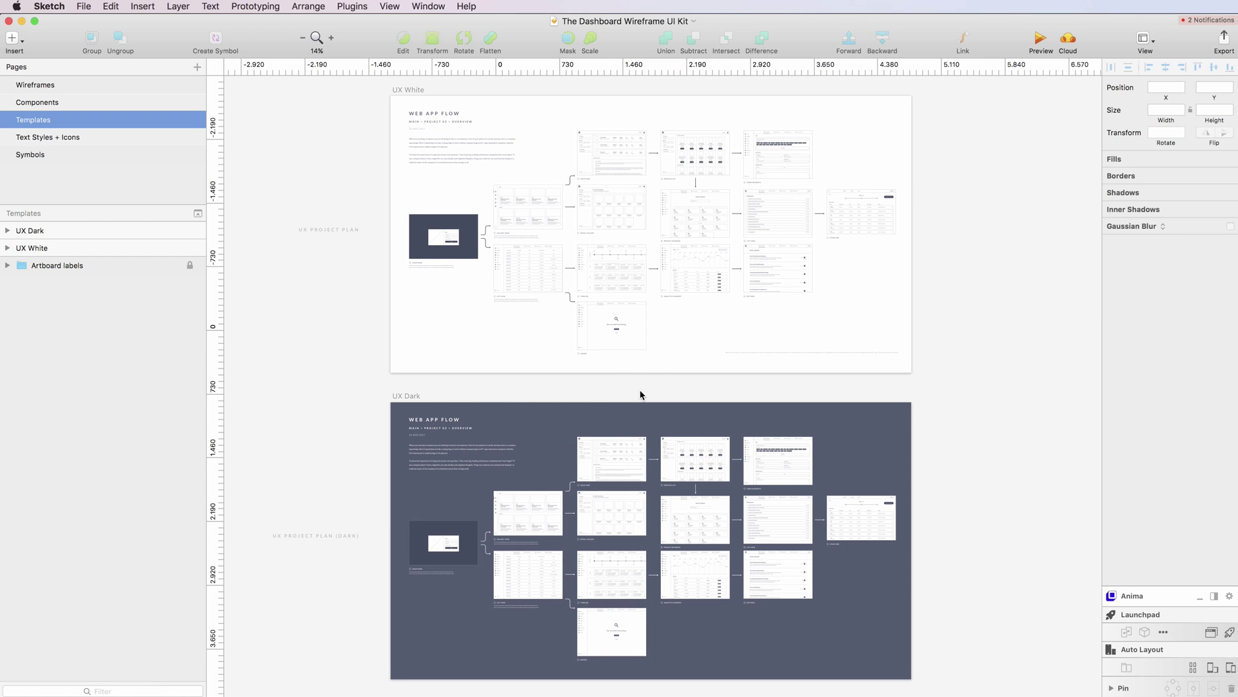
{"action": "scroll", "coordinate": [602, 382], "scroll_direction": "down", "scroll_amount": 1}
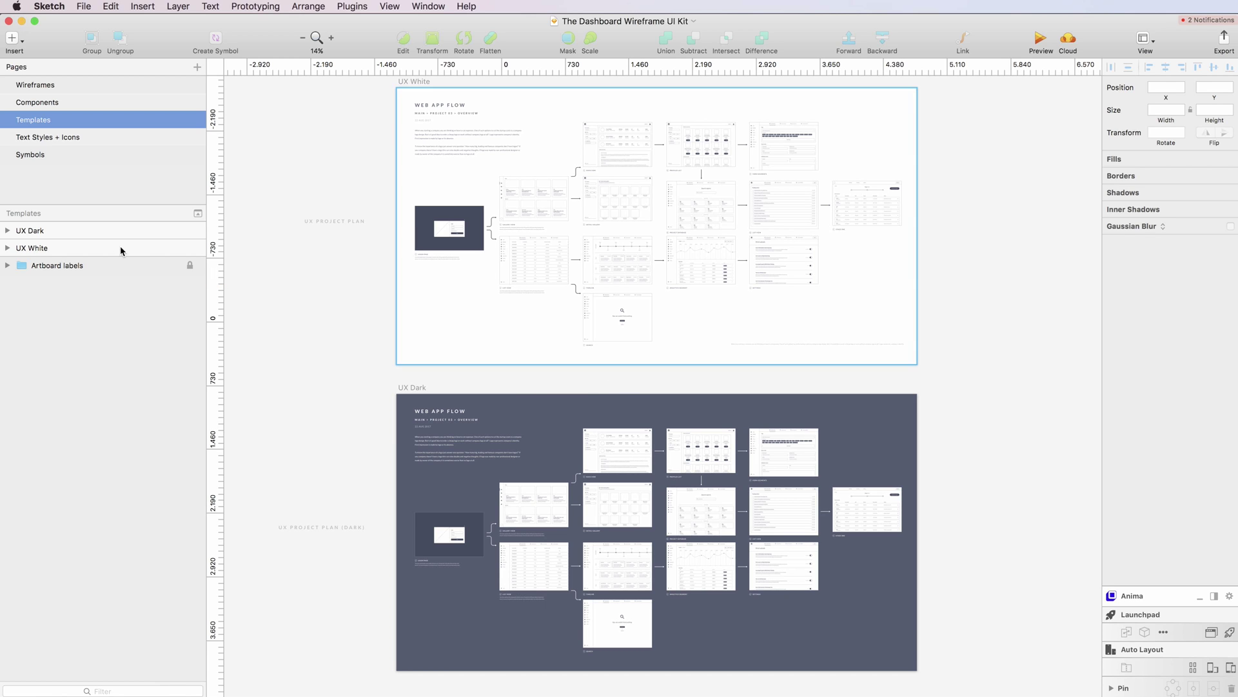
{"action": "left_click", "coordinate": [82, 139]}
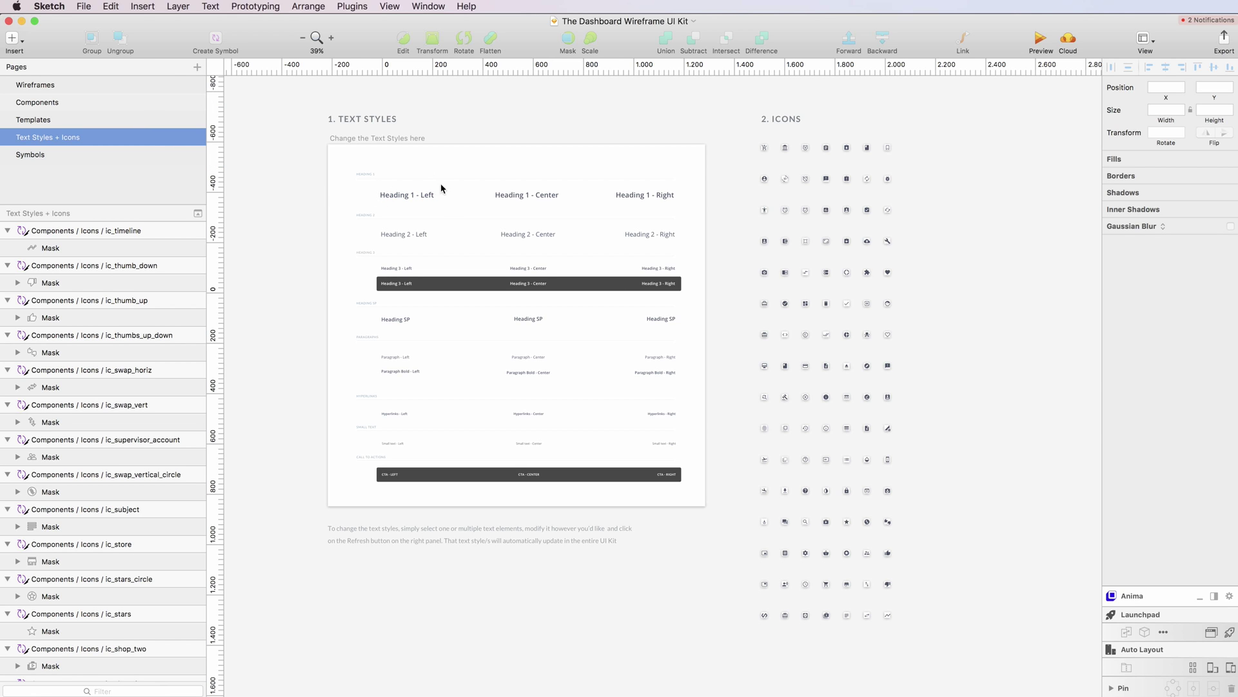
Select the Heading 1, Heading 2 and remaining text style samples
{"action": "scroll", "coordinate": [433, 271], "scroll_direction": "up", "scroll_amount": 5}
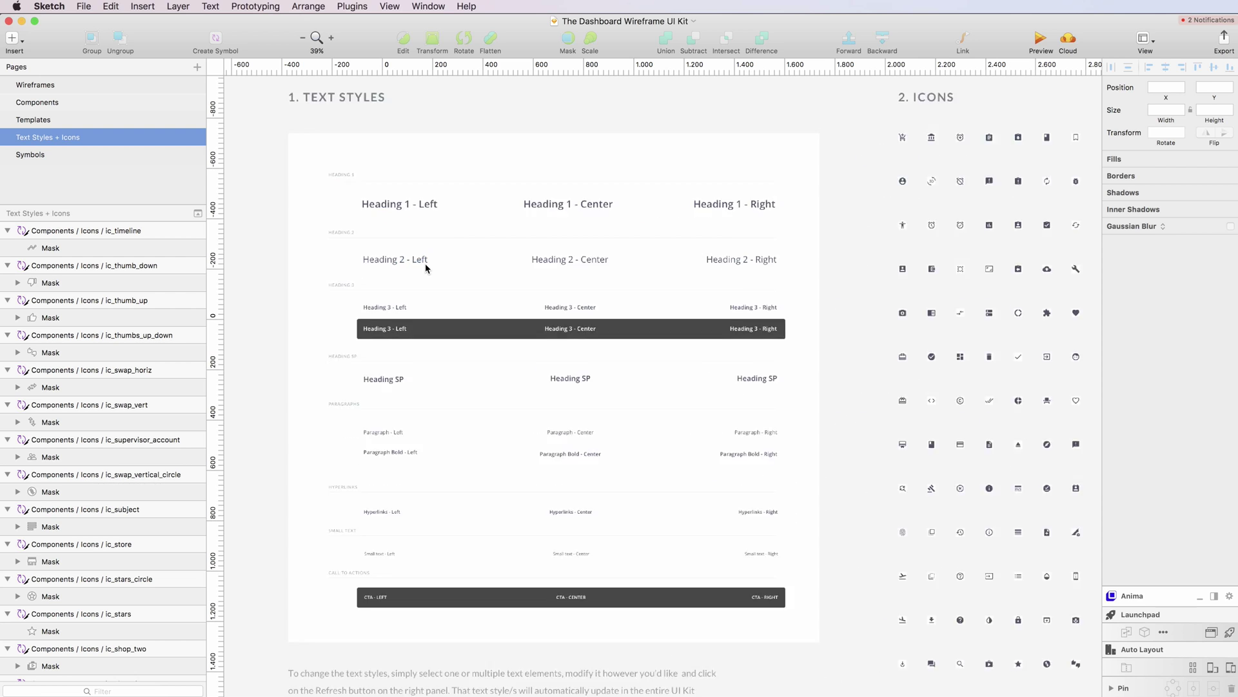
{"action": "scroll", "coordinate": [426, 268], "scroll_direction": "up", "scroll_amount": 5}
{"action": "left_click_drag", "start_coordinate": [372, 171], "coordinate": [835, 311]}
{"action": "left_click_drag", "start_coordinate": [375, 384], "coordinate": [834, 632]}
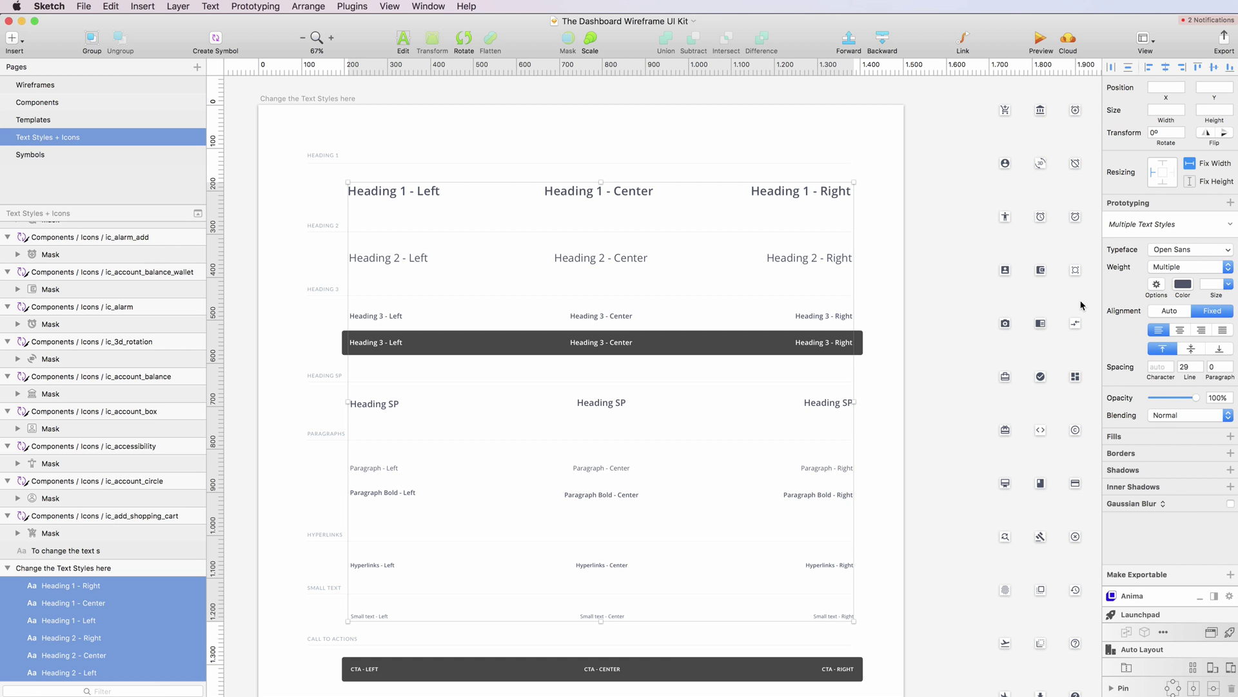
{"action": "left_click", "coordinate": [1170, 227]}
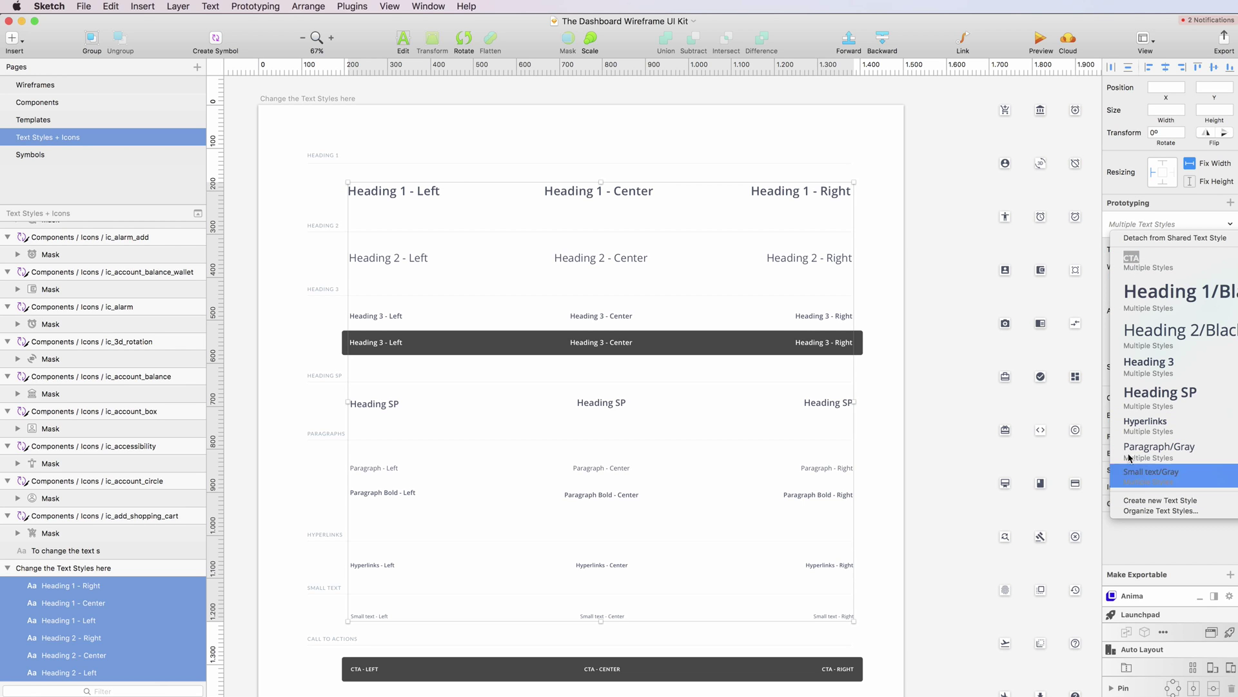
{"action": "left_click", "coordinate": [1170, 207]}
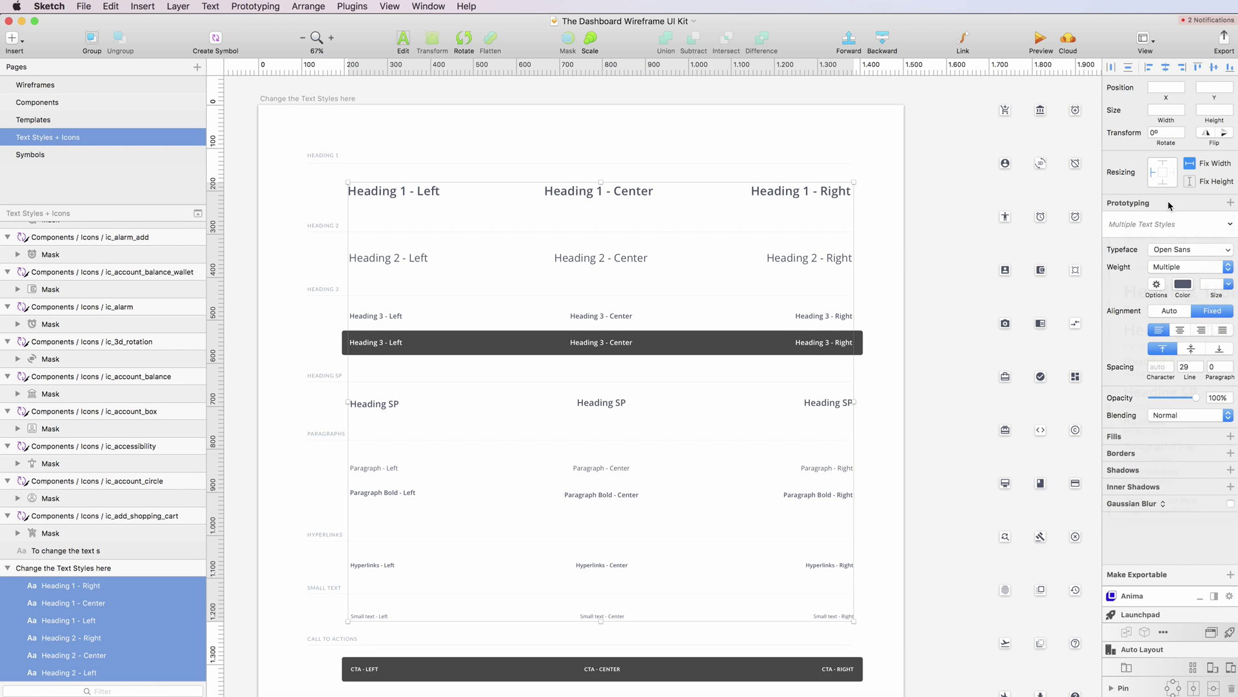
Recolour the selected text FF0000 and update the shared text styles to match
{"action": "left_click", "coordinate": [1183, 285]}
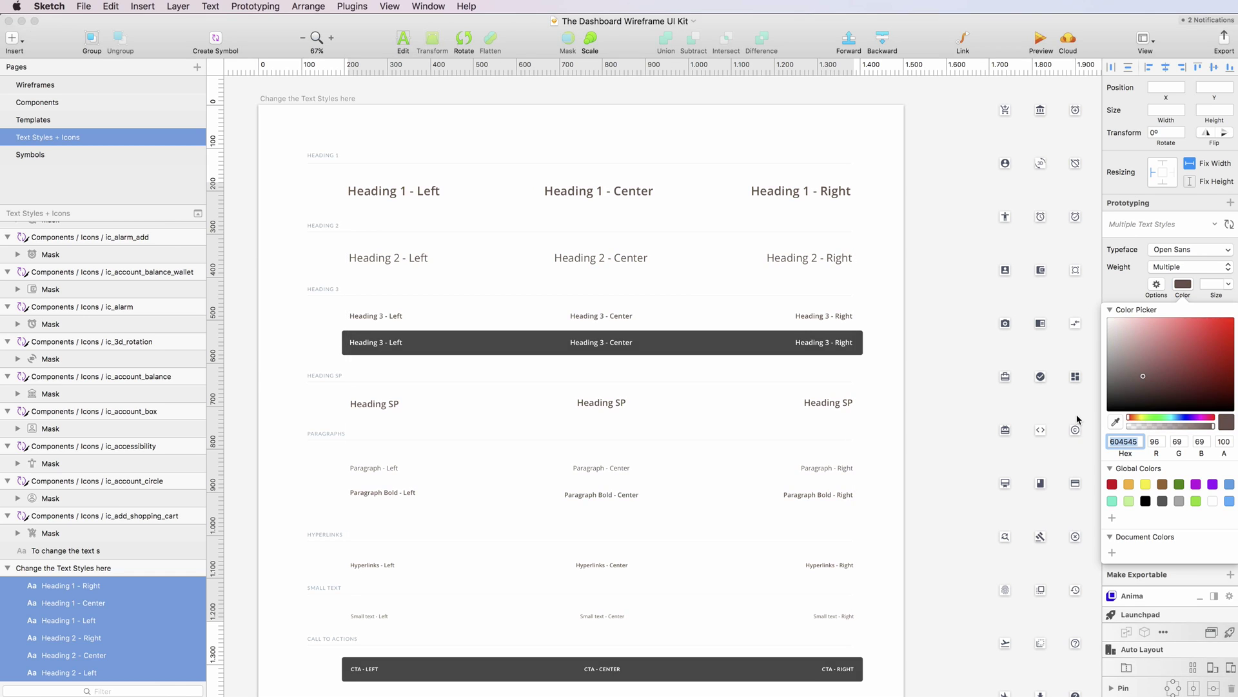
{"action": "type", "text": "FF0000"}
{"action": "key", "text": "Return"}
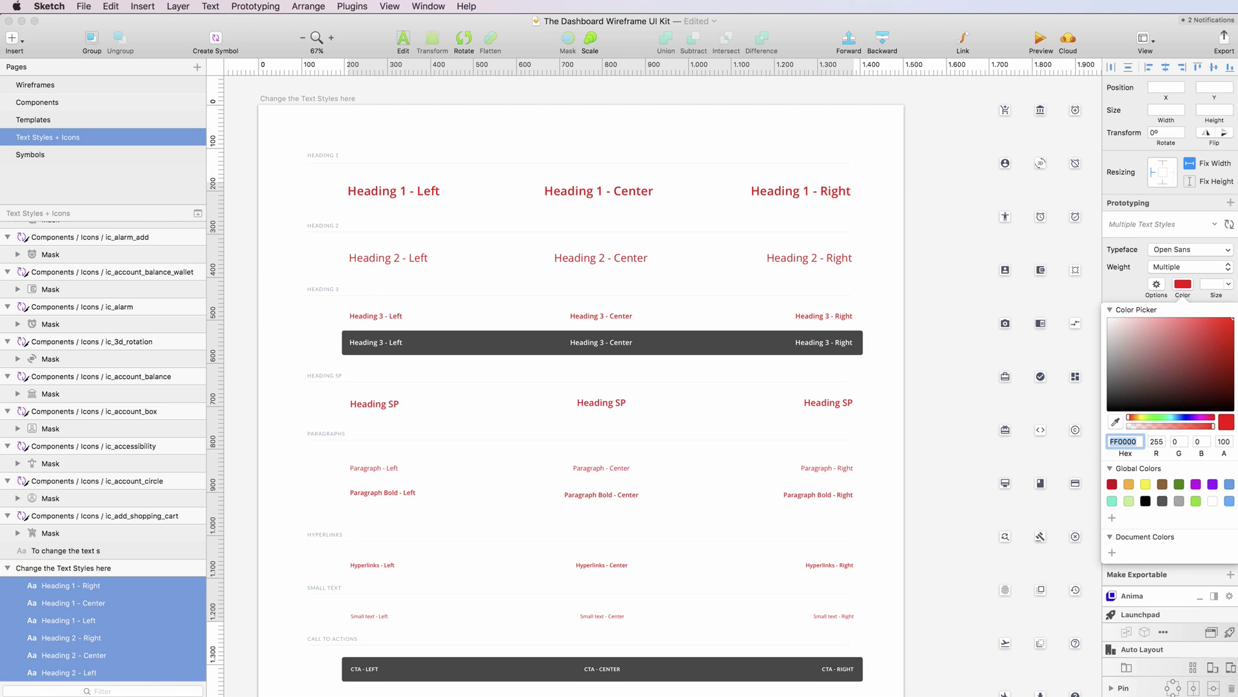
{"action": "left_click", "coordinate": [1231, 225]}
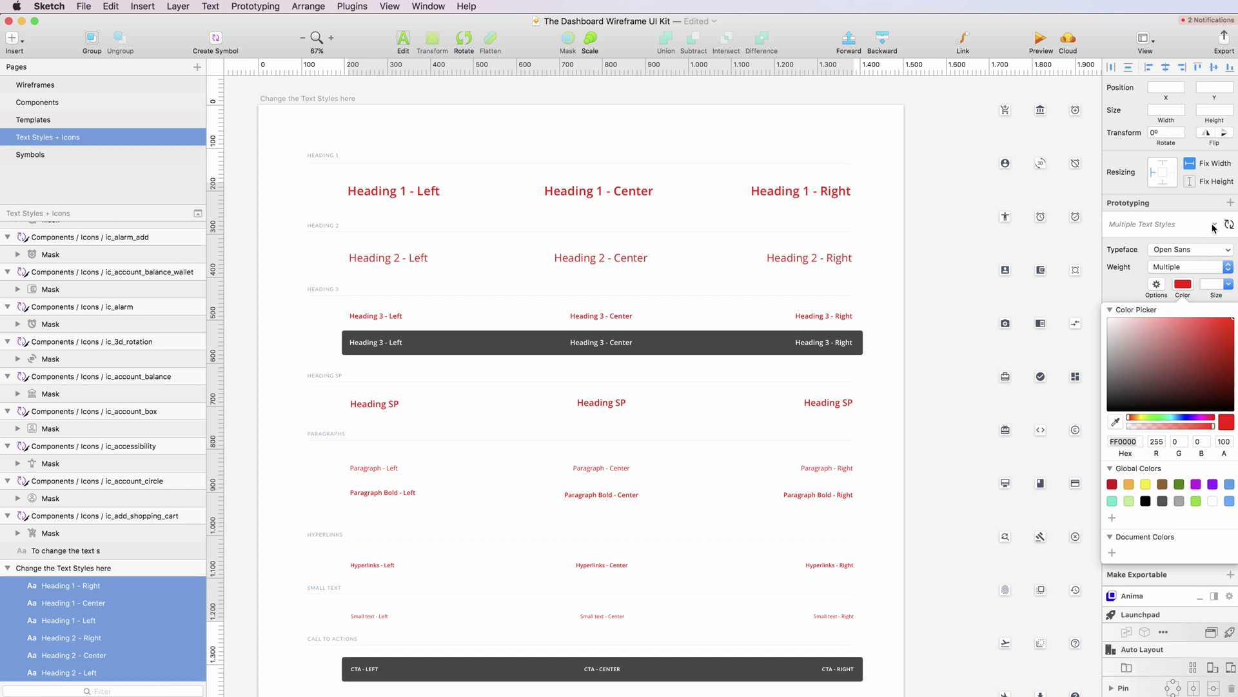
{"action": "left_click", "coordinate": [1214, 224]}
{"action": "left_click", "coordinate": [668, 225]}
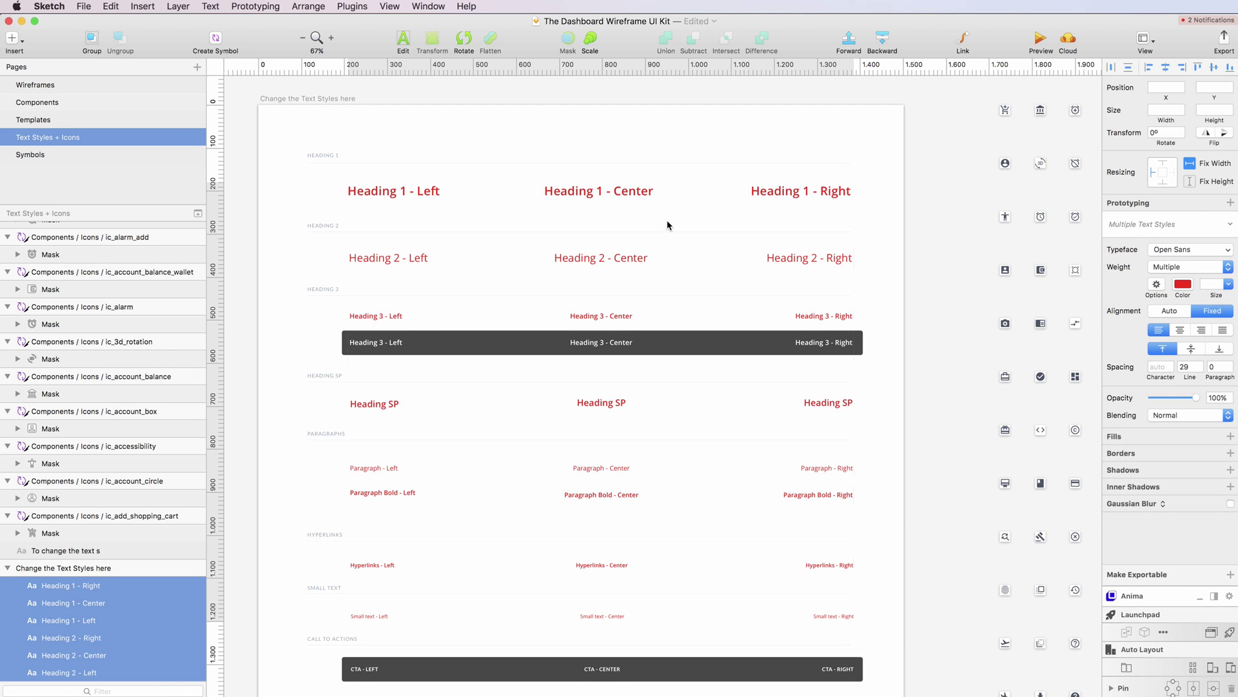
Return to the Wireframes page to check the red text
{"action": "left_click", "coordinate": [51, 84]}
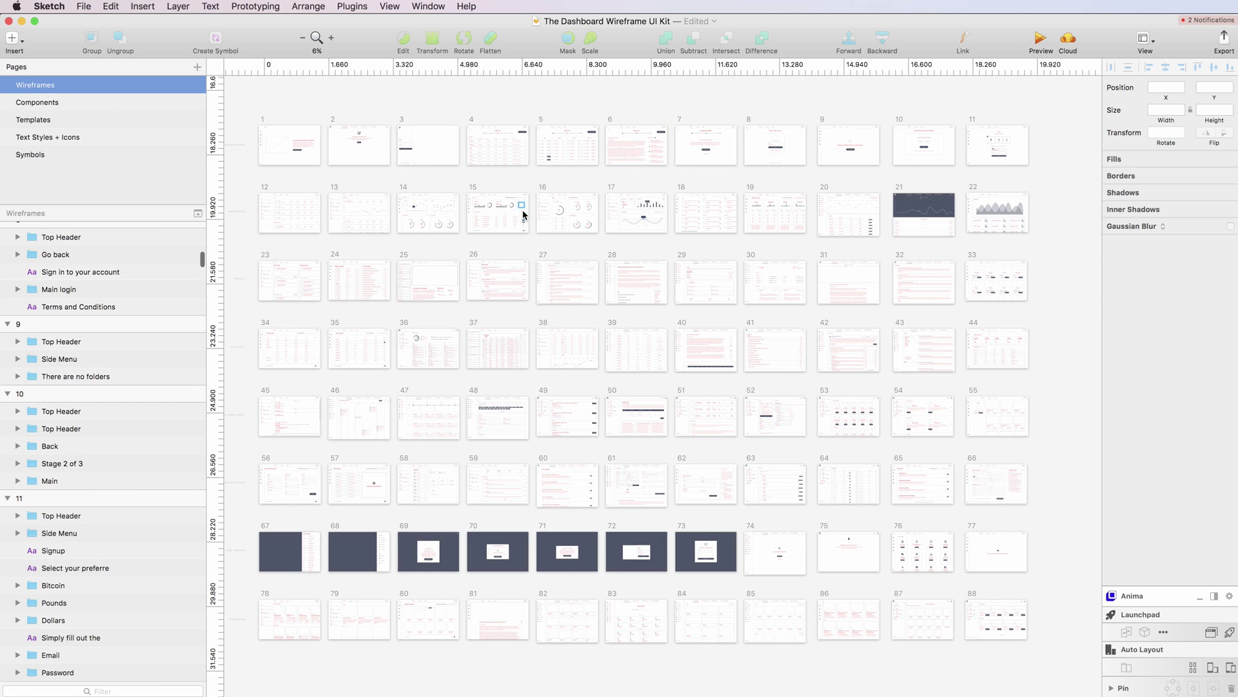
{"action": "scroll", "coordinate": [570, 241], "scroll_direction": "up", "scroll_amount": 5}
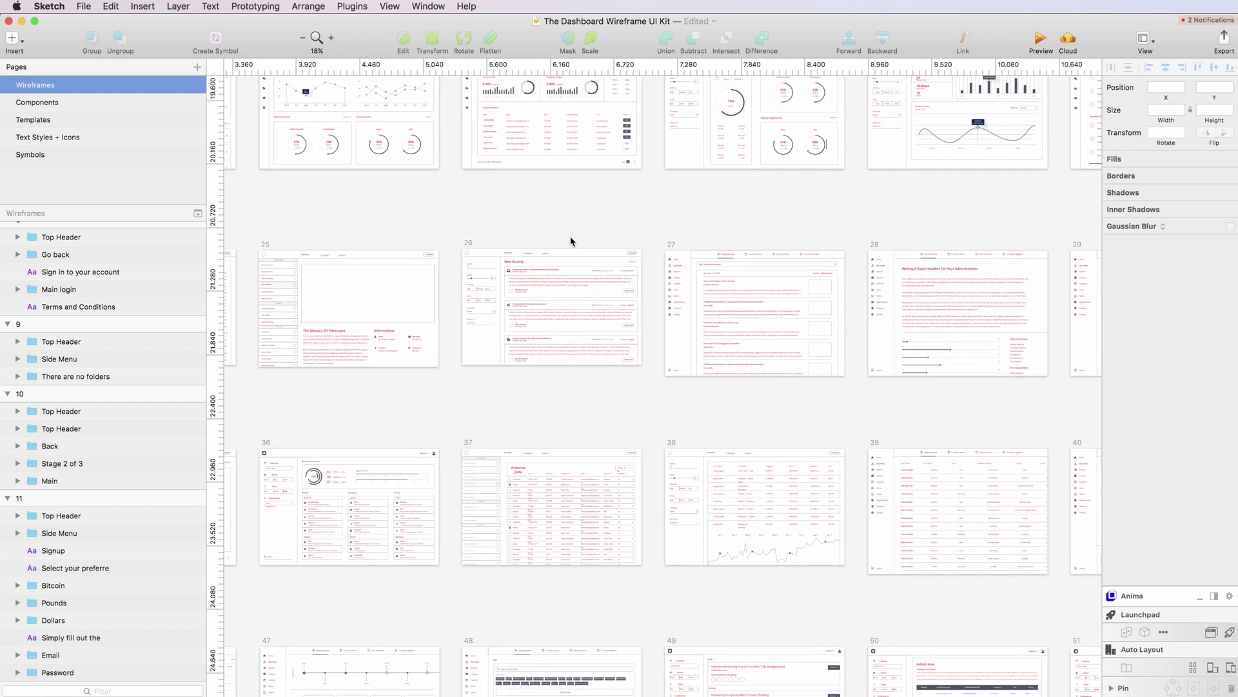
{"action": "scroll", "coordinate": [570, 240], "scroll_direction": "down", "scroll_amount": 3}
{"action": "scroll", "coordinate": [571, 240], "scroll_direction": "left", "scroll_amount": 5}
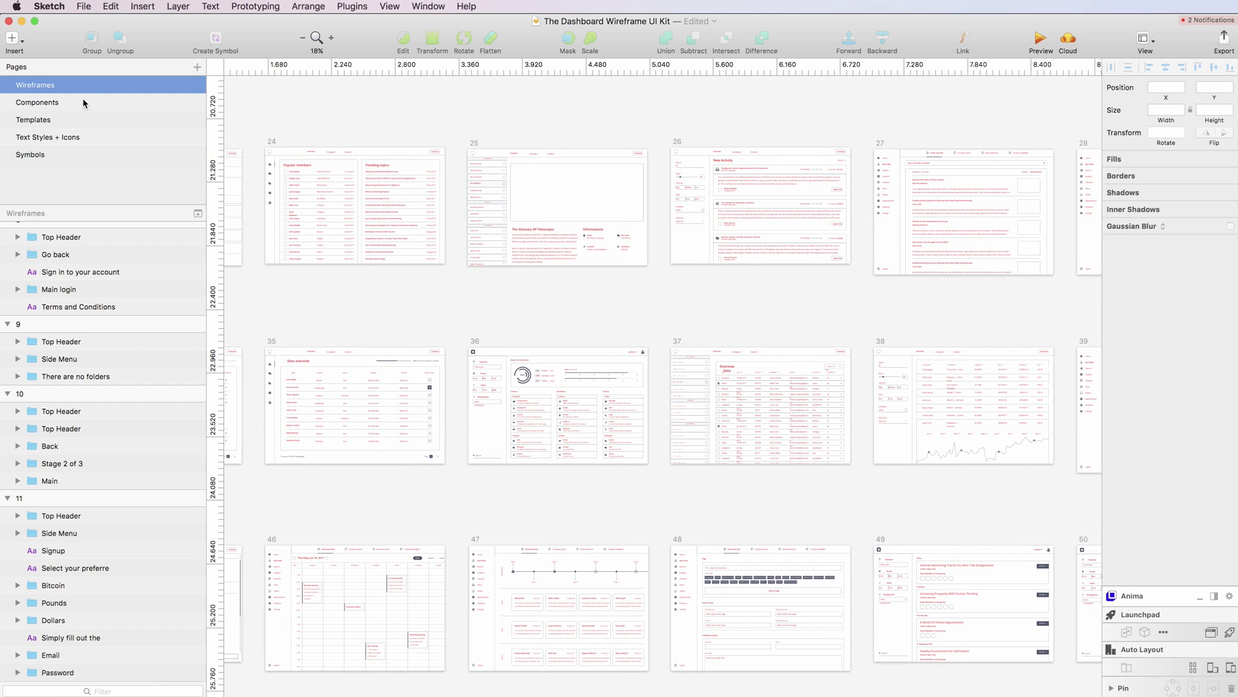
Browse the Components artboards, then pass through Templates to the Text Styles + Icons page
{"action": "left_click", "coordinate": [82, 102]}
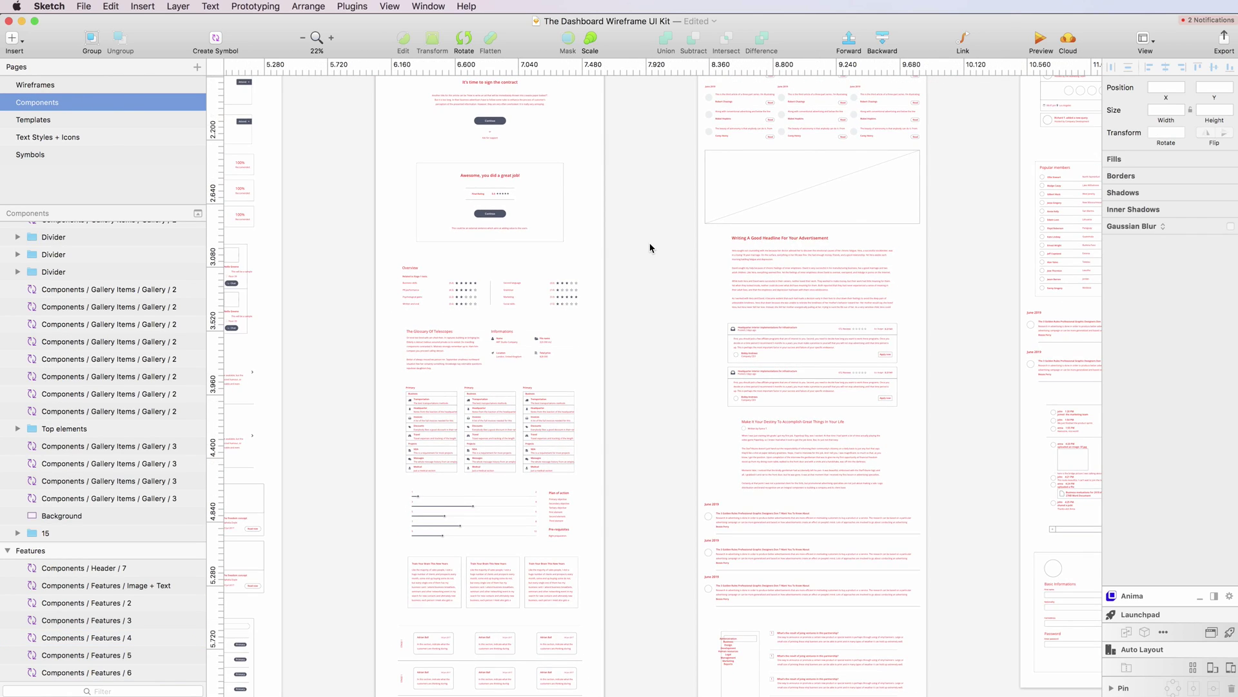
{"action": "scroll", "coordinate": [650, 247], "scroll_direction": "down", "scroll_amount": 4}
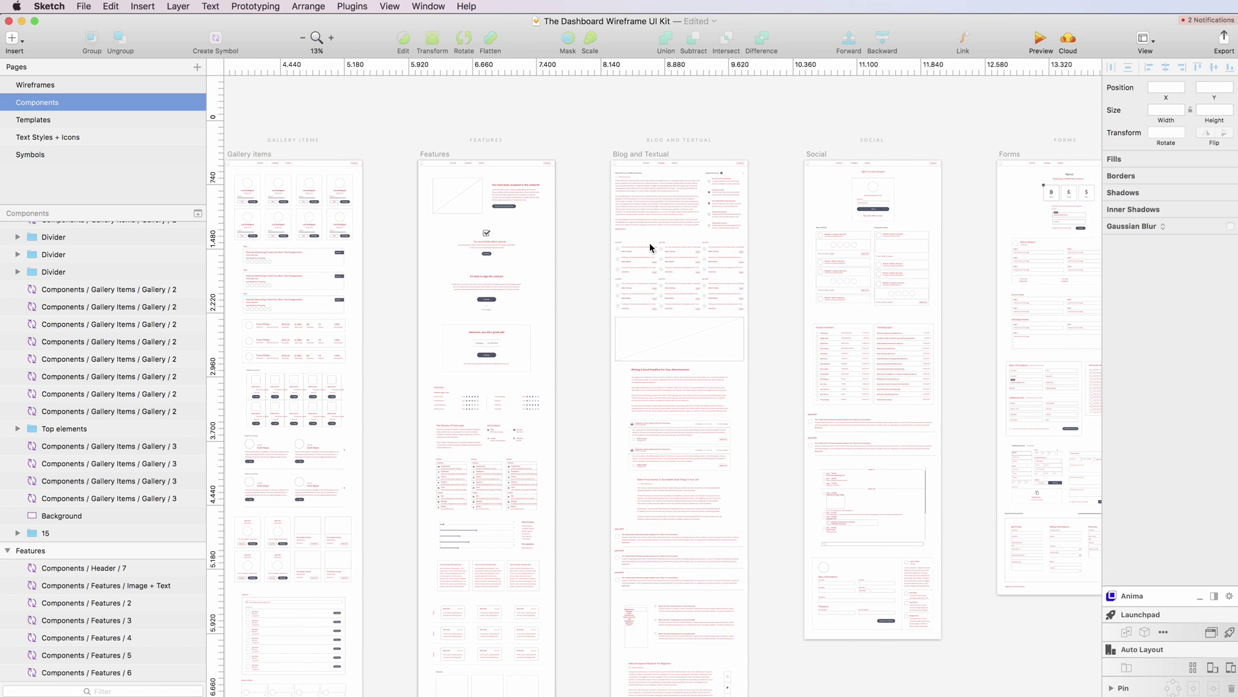
{"action": "scroll", "coordinate": [650, 247], "scroll_direction": "right", "scroll_amount": 10}
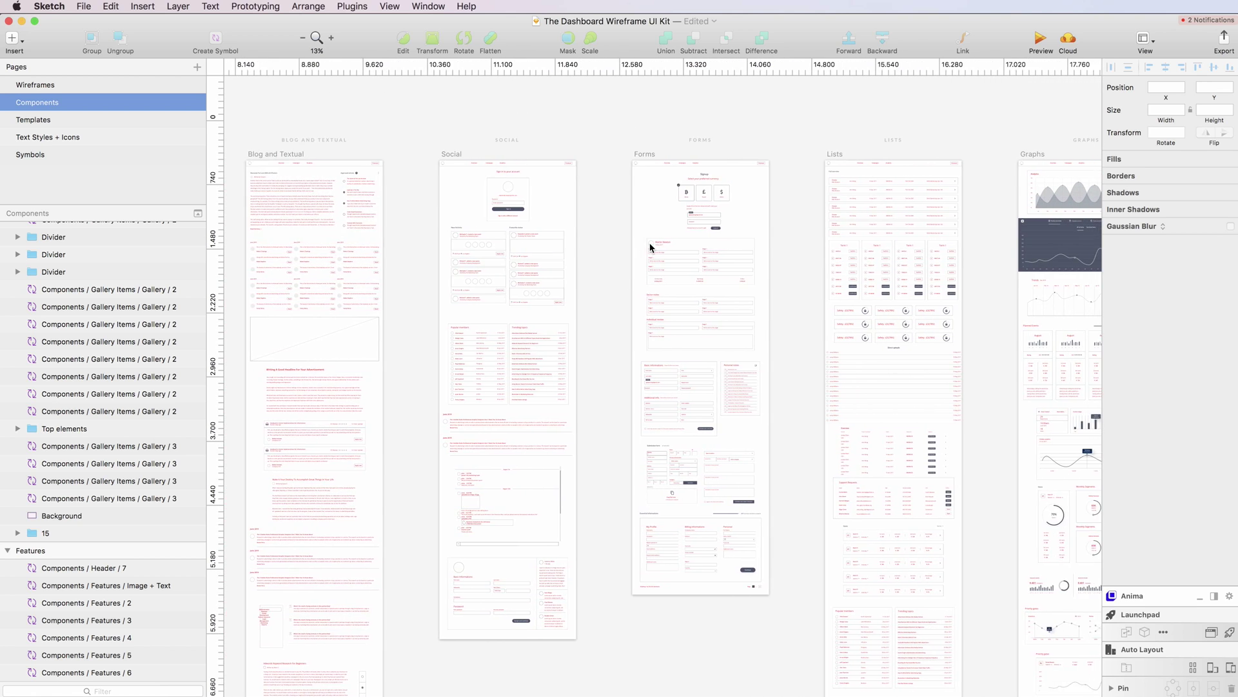
{"action": "scroll", "coordinate": [651, 248], "scroll_direction": "right", "scroll_amount": 5}
{"action": "scroll", "coordinate": [652, 248], "scroll_direction": "left", "scroll_amount": 15}
{"action": "scroll", "coordinate": [651, 248], "scroll_direction": "down", "scroll_amount": 4}
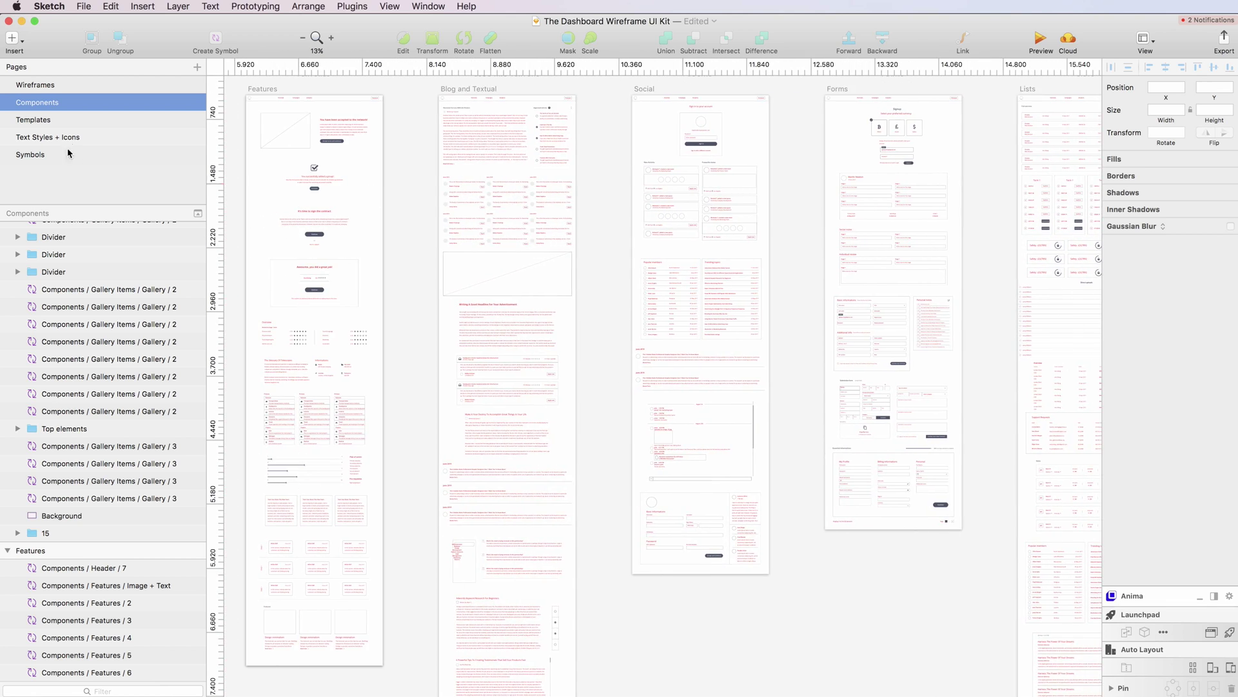
{"action": "left_click", "coordinate": [55, 122]}
{"action": "left_click", "coordinate": [57, 136]}
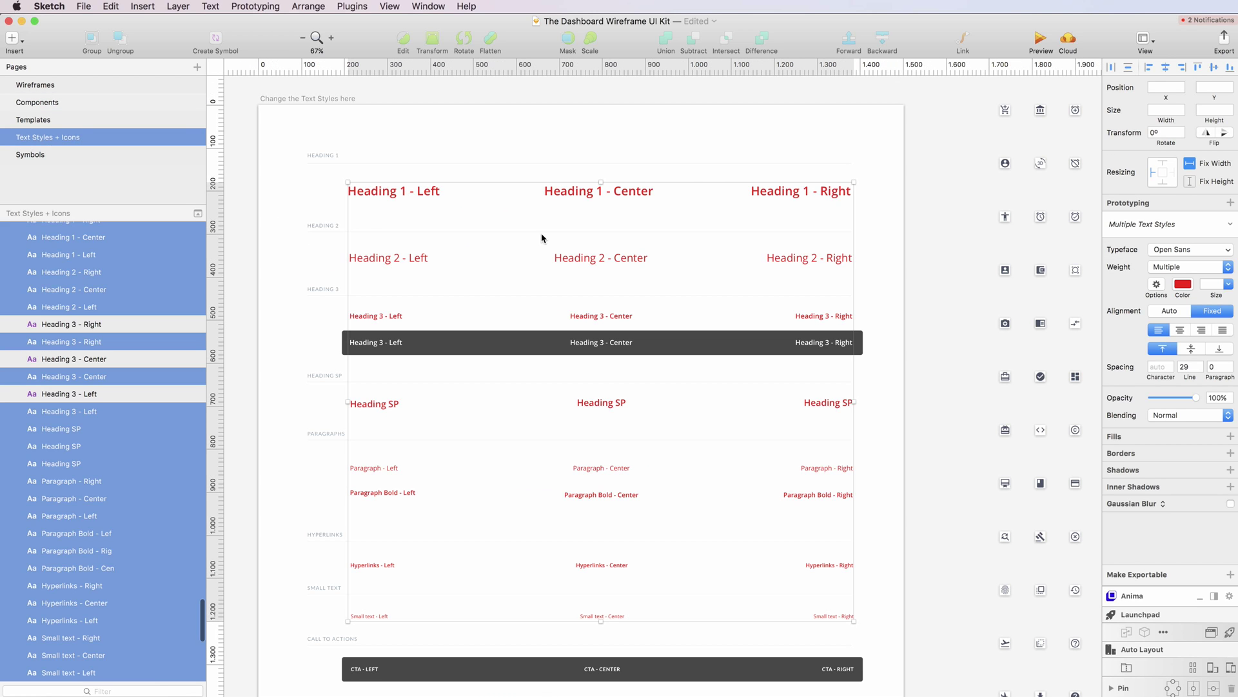
Deselect the text style layers and zoom out over the Text Styles and Icons artboards
{"action": "left_click", "coordinate": [418, 141]}
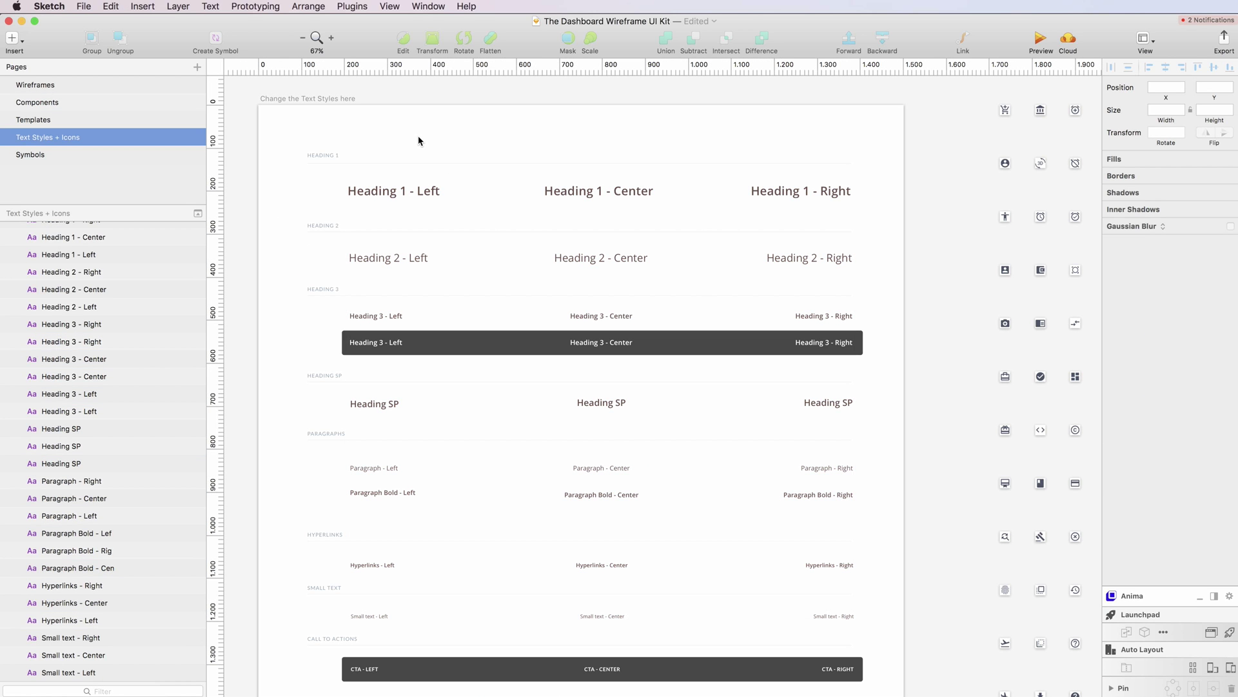
{"action": "scroll", "coordinate": [462, 163], "scroll_direction": "down", "scroll_amount": 3}
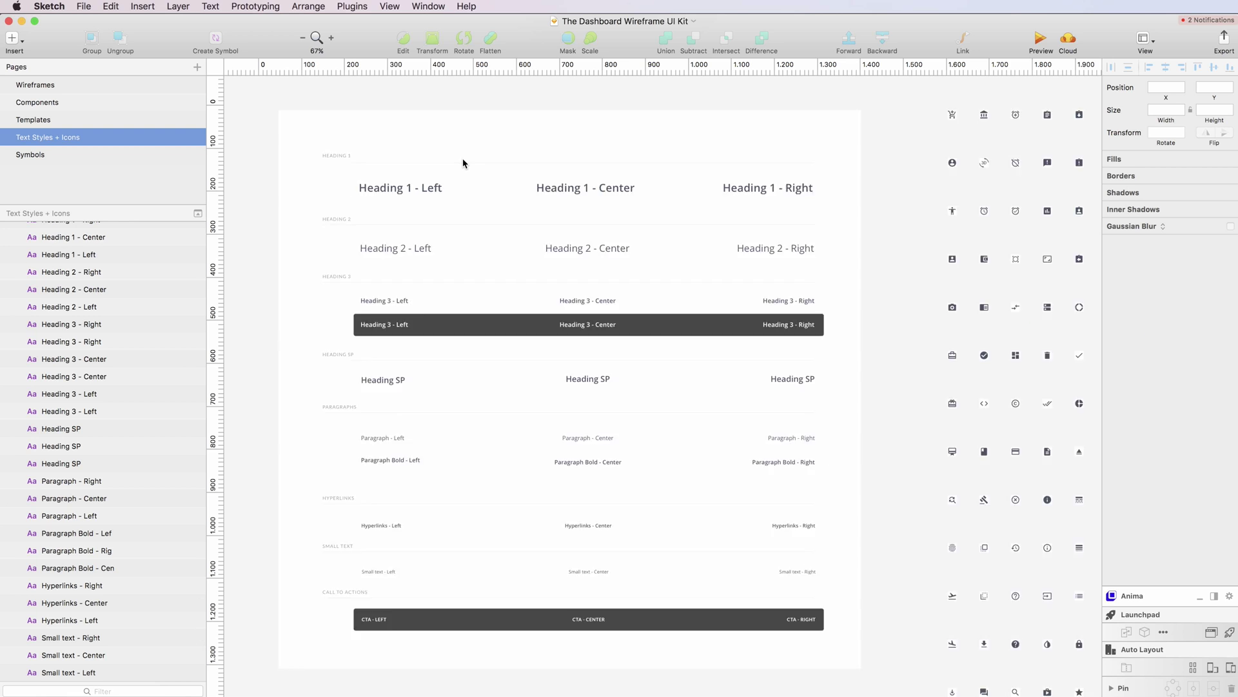
{"action": "scroll", "coordinate": [462, 161], "scroll_direction": "up", "scroll_amount": 1}
{"action": "scroll", "coordinate": [462, 161], "scroll_direction": "right", "scroll_amount": 5}
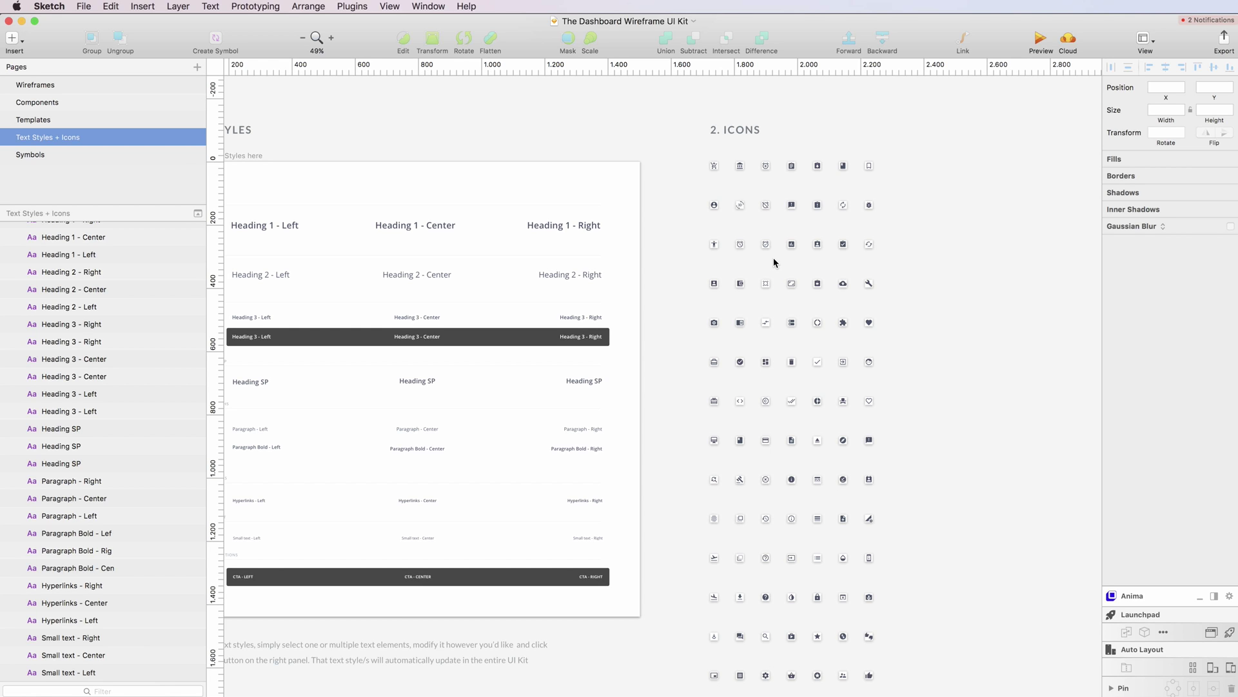
{"action": "scroll", "coordinate": [775, 263], "scroll_direction": "down", "scroll_amount": 1}
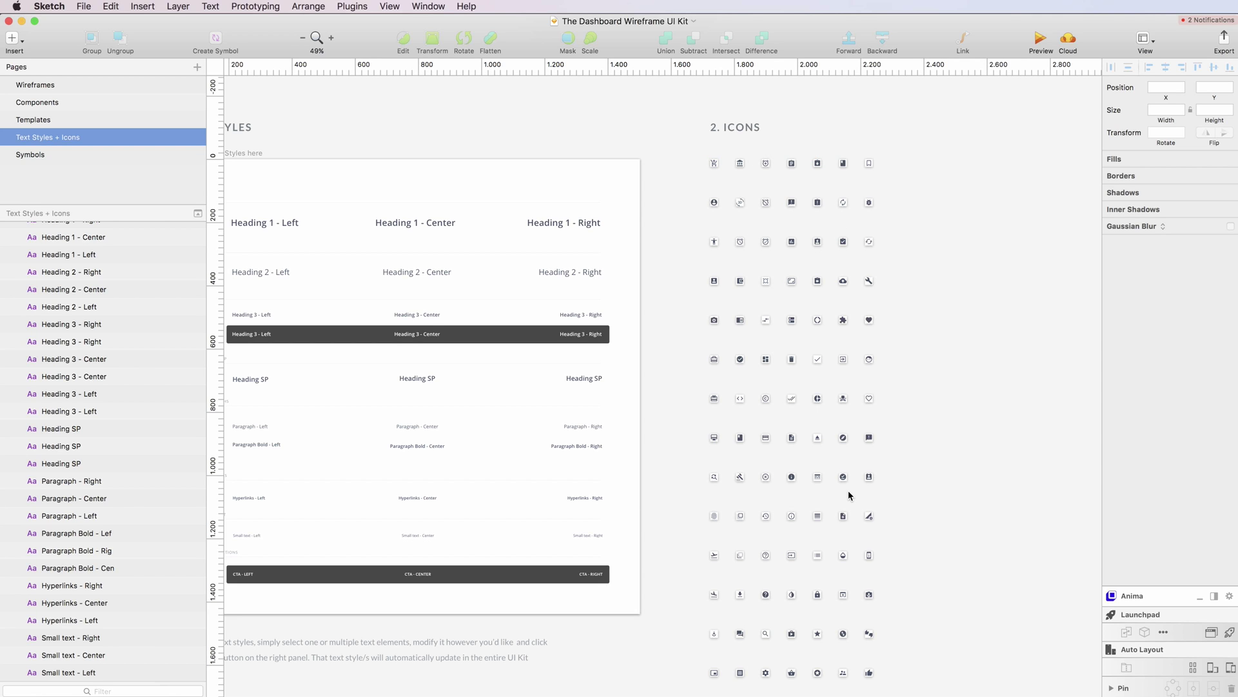
Browse the master components on the Symbols page, then return to the Components page
{"action": "left_click", "coordinate": [47, 155]}
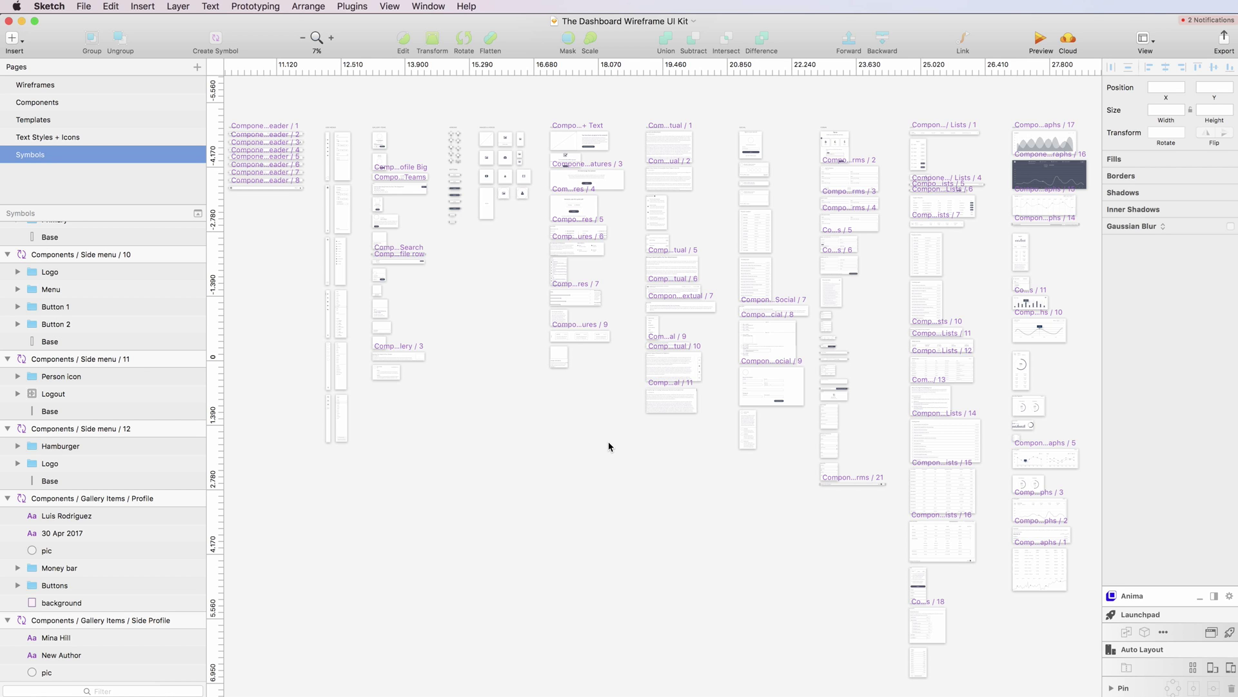
{"action": "scroll", "coordinate": [609, 446], "scroll_direction": "down", "scroll_amount": 2}
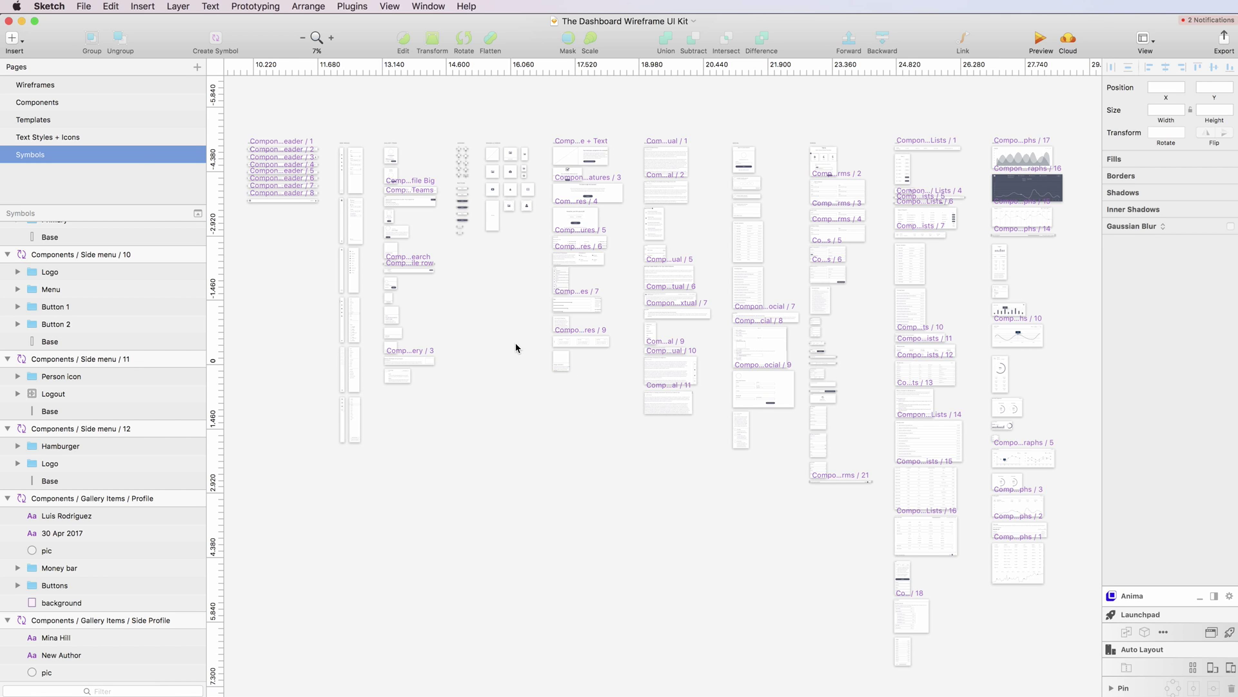
{"action": "left_click", "coordinate": [40, 102]}
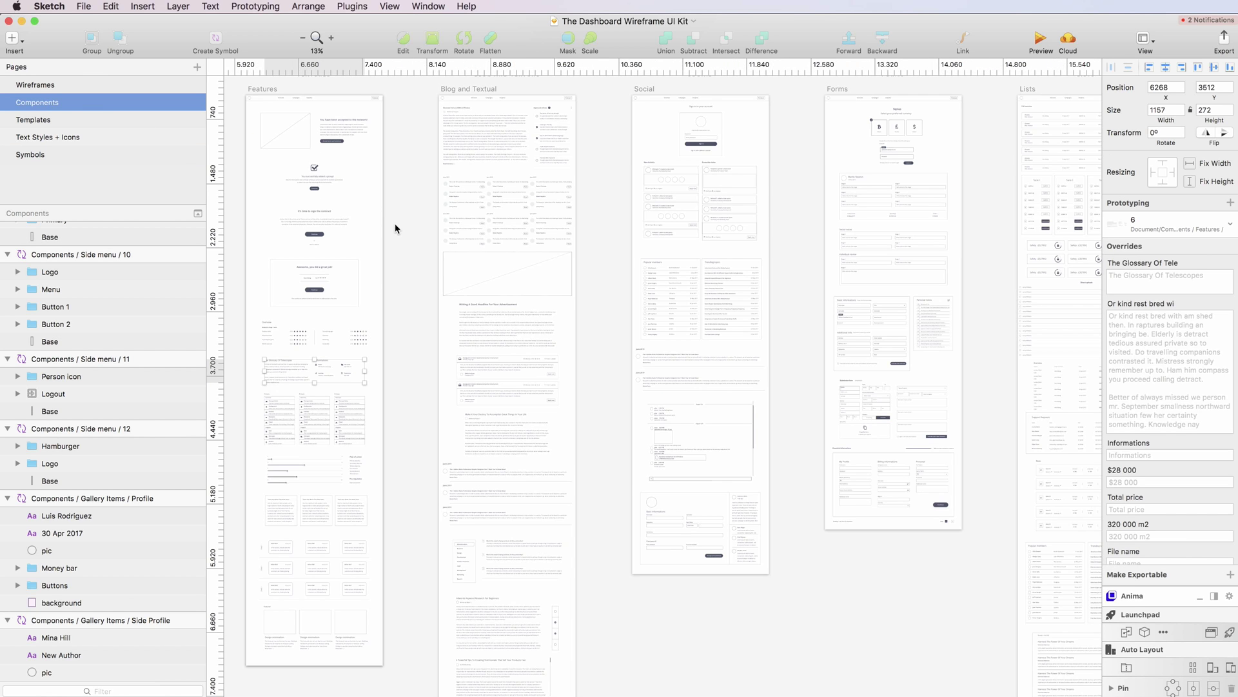
{"action": "scroll", "coordinate": [395, 226], "scroll_direction": "left", "scroll_amount": 5}
{"action": "scroll", "coordinate": [397, 228], "scroll_direction": "left", "scroll_amount": 5}
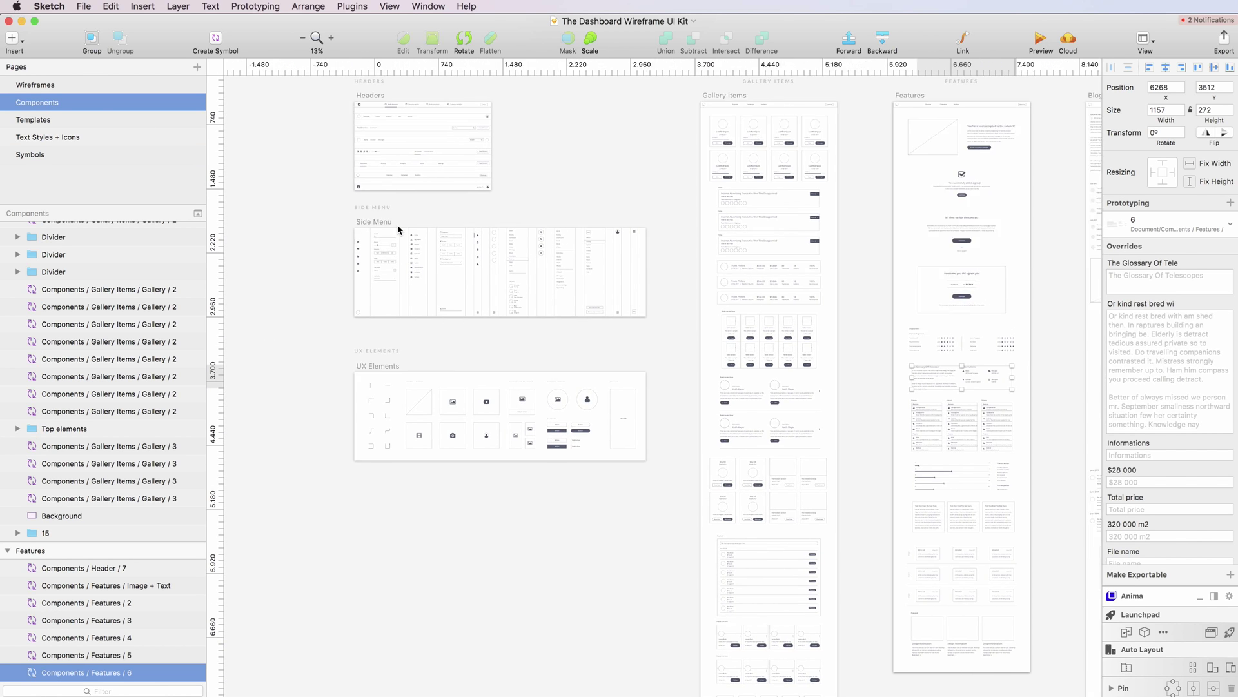
{"action": "scroll", "coordinate": [398, 225], "scroll_direction": "up", "scroll_amount": 5}
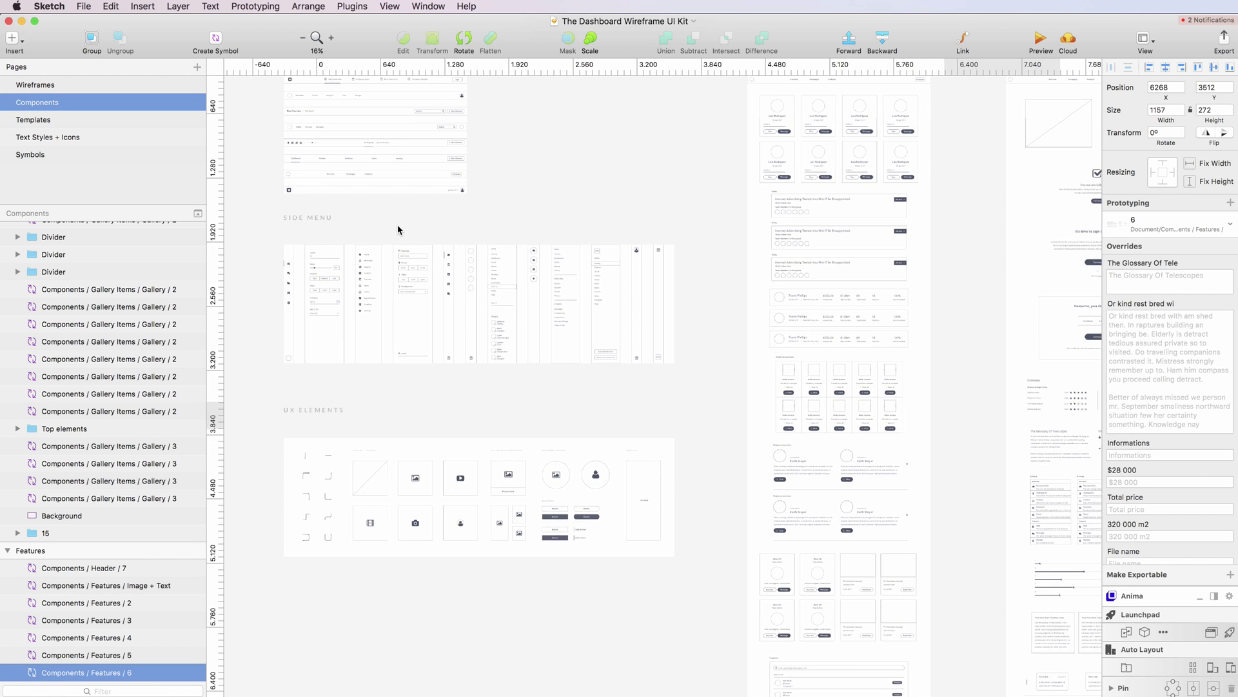
{"action": "scroll", "coordinate": [397, 225], "scroll_direction": "up", "scroll_amount": 2}
{"action": "scroll", "coordinate": [604, 226], "scroll_direction": "up", "scroll_amount": 3}
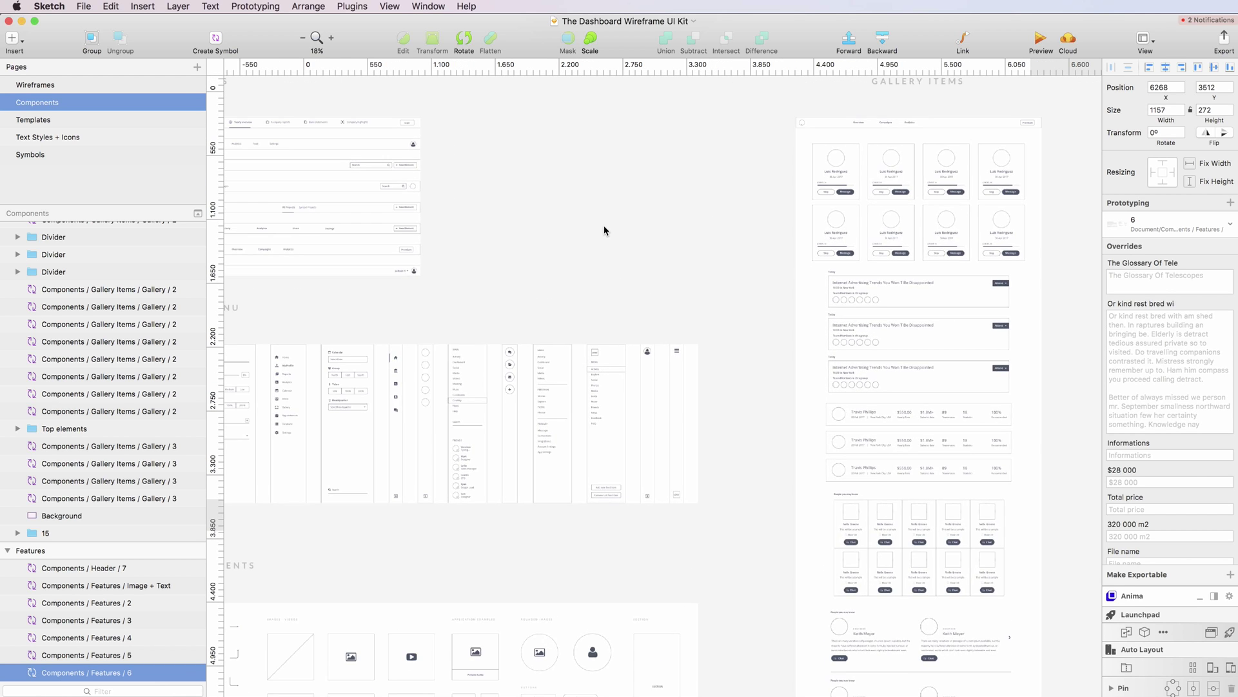
{"action": "scroll", "coordinate": [604, 226], "scroll_direction": "up", "scroll_amount": 3}
{"action": "scroll", "coordinate": [598, 165], "scroll_direction": "up", "scroll_amount": 2}
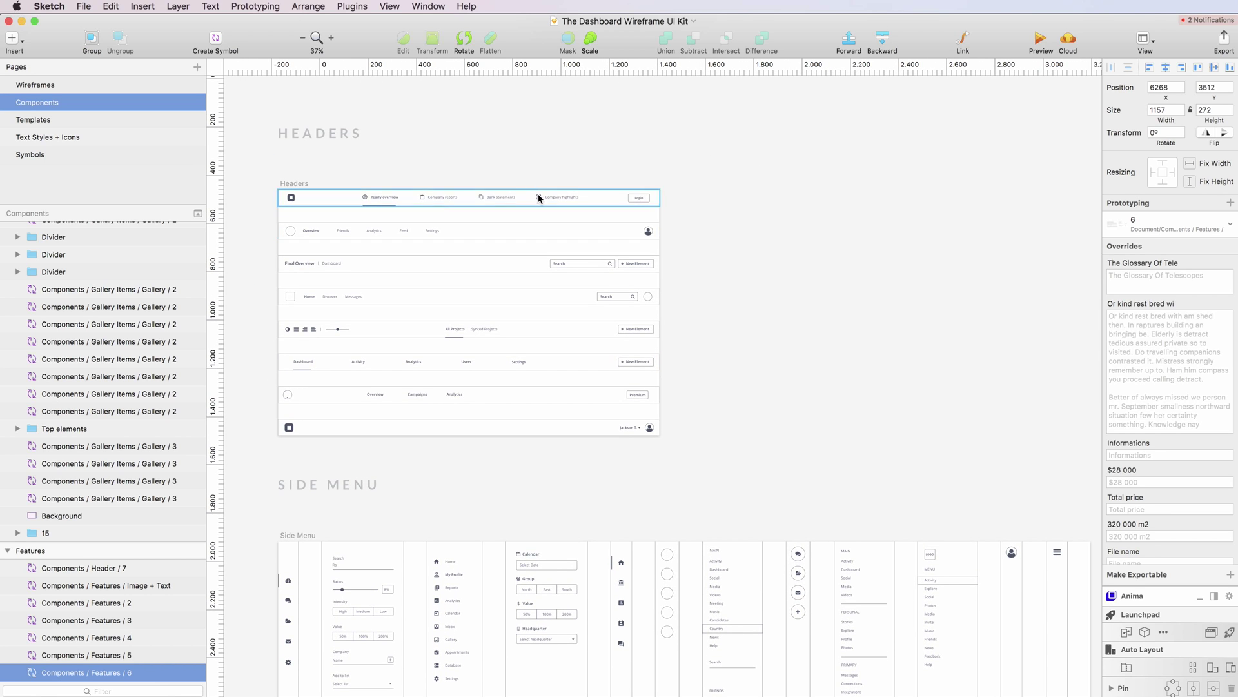
{"action": "scroll", "coordinate": [660, 446], "scroll_direction": "down", "scroll_amount": 5}
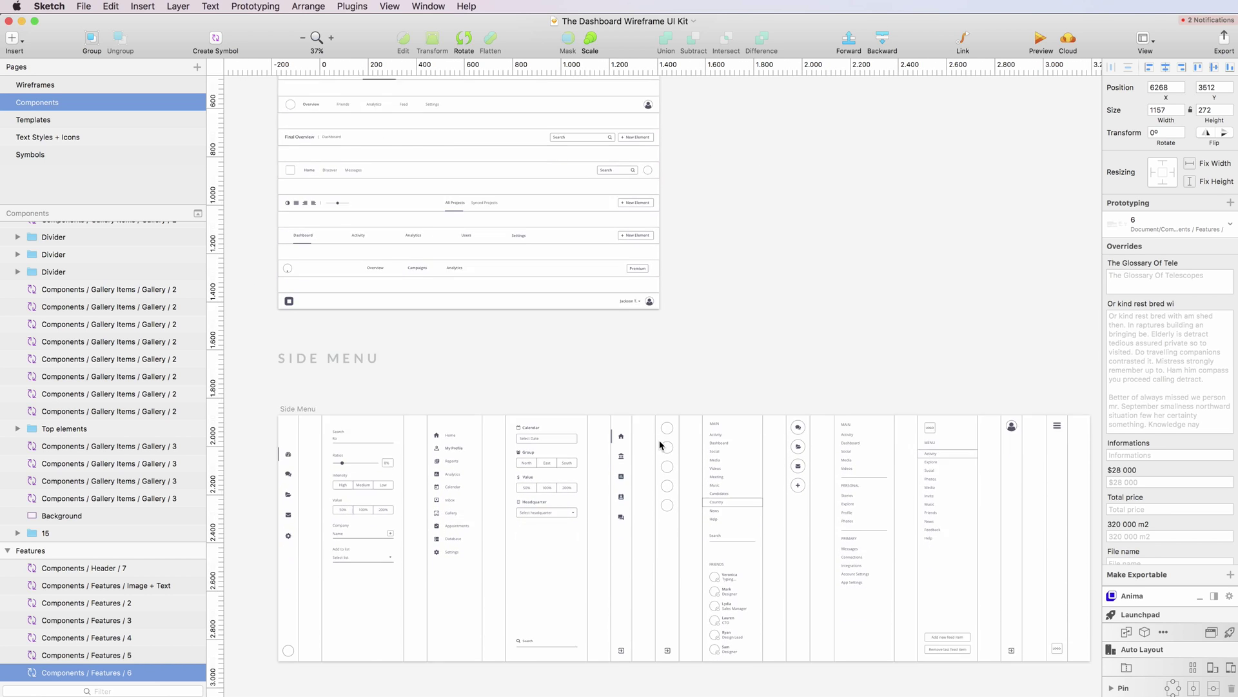
{"action": "scroll", "coordinate": [660, 445], "scroll_direction": "down", "scroll_amount": 5}
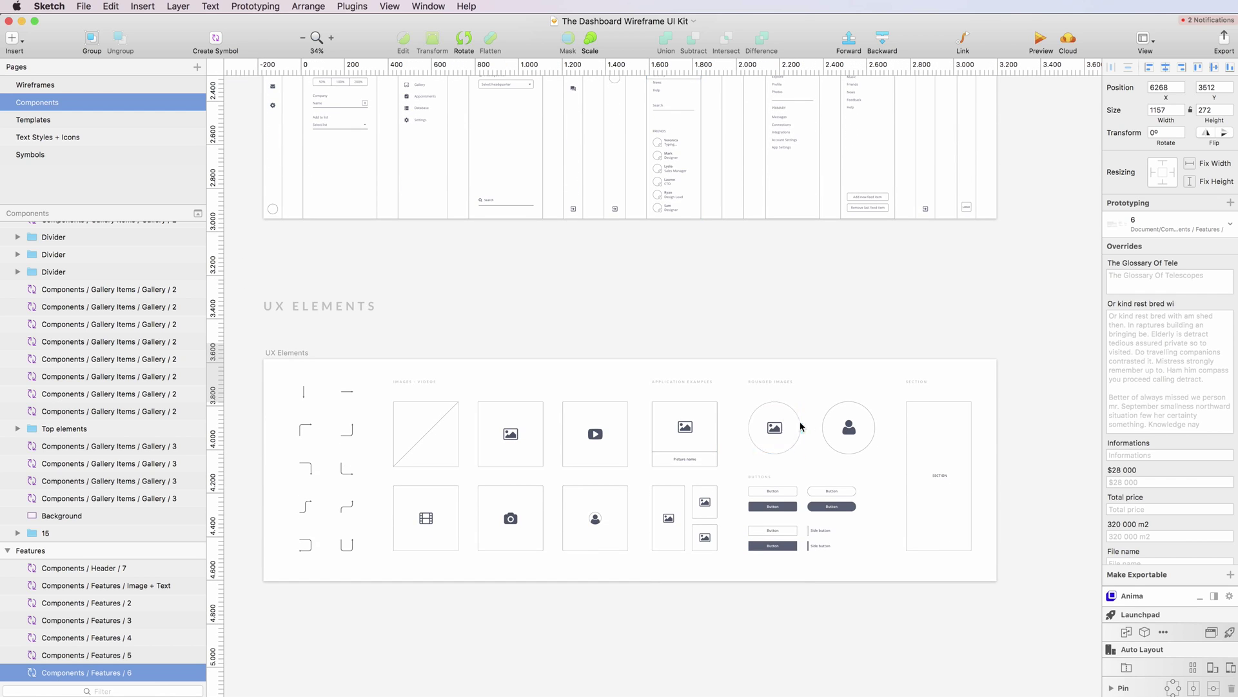
{"action": "scroll", "coordinate": [800, 426], "scroll_direction": "right", "scroll_amount": 10}
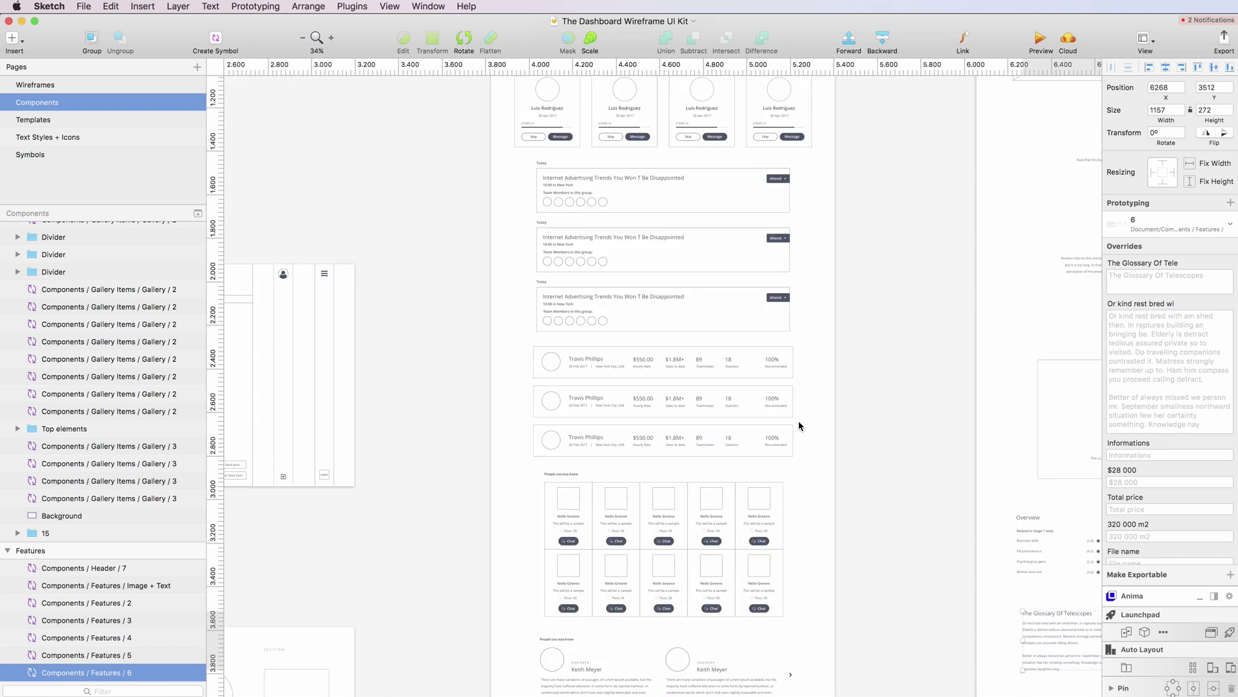
{"action": "scroll", "coordinate": [799, 426], "scroll_direction": "up", "scroll_amount": 5}
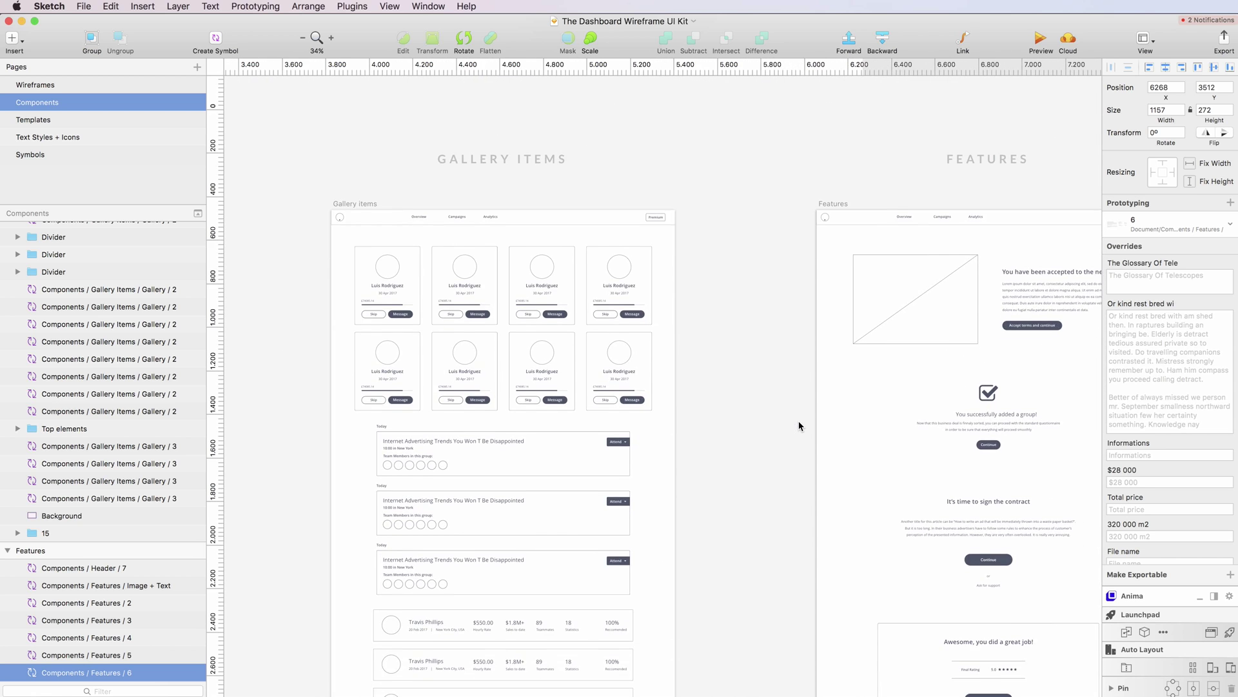
{"action": "scroll", "coordinate": [800, 425], "scroll_direction": "down", "scroll_amount": 5}
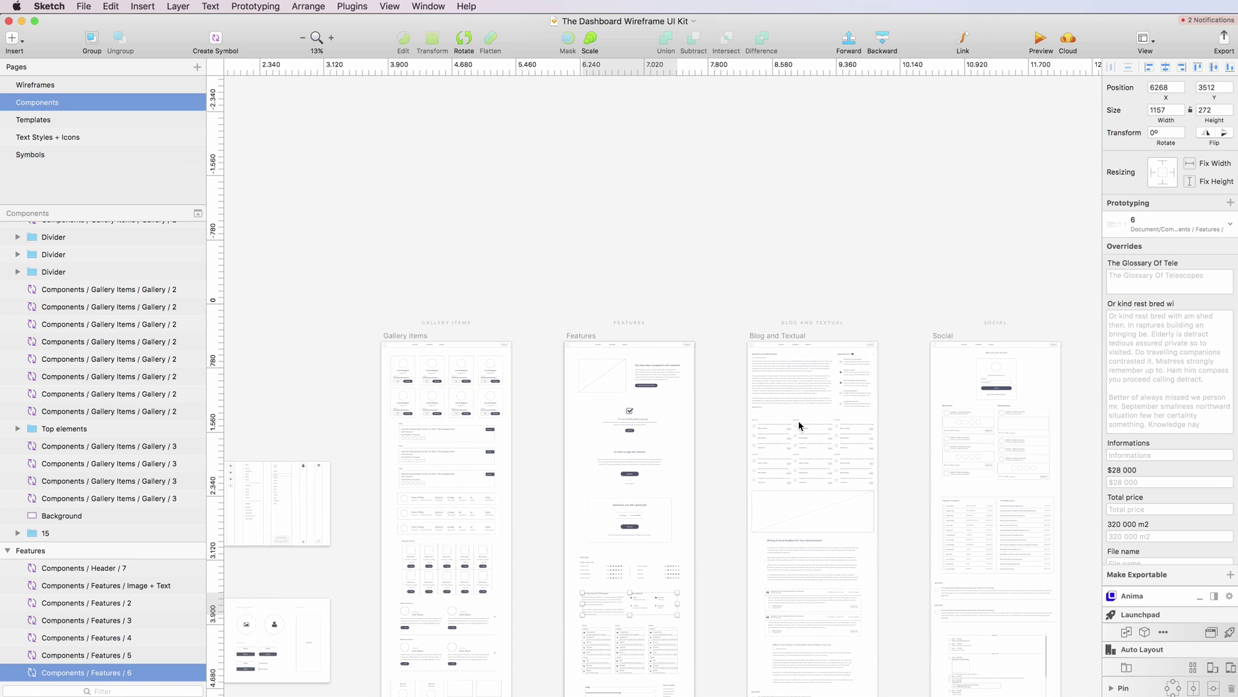
{"action": "scroll", "coordinate": [799, 426], "scroll_direction": "right", "scroll_amount": 5}
{"action": "scroll", "coordinate": [799, 426], "scroll_direction": "down", "scroll_amount": 3}
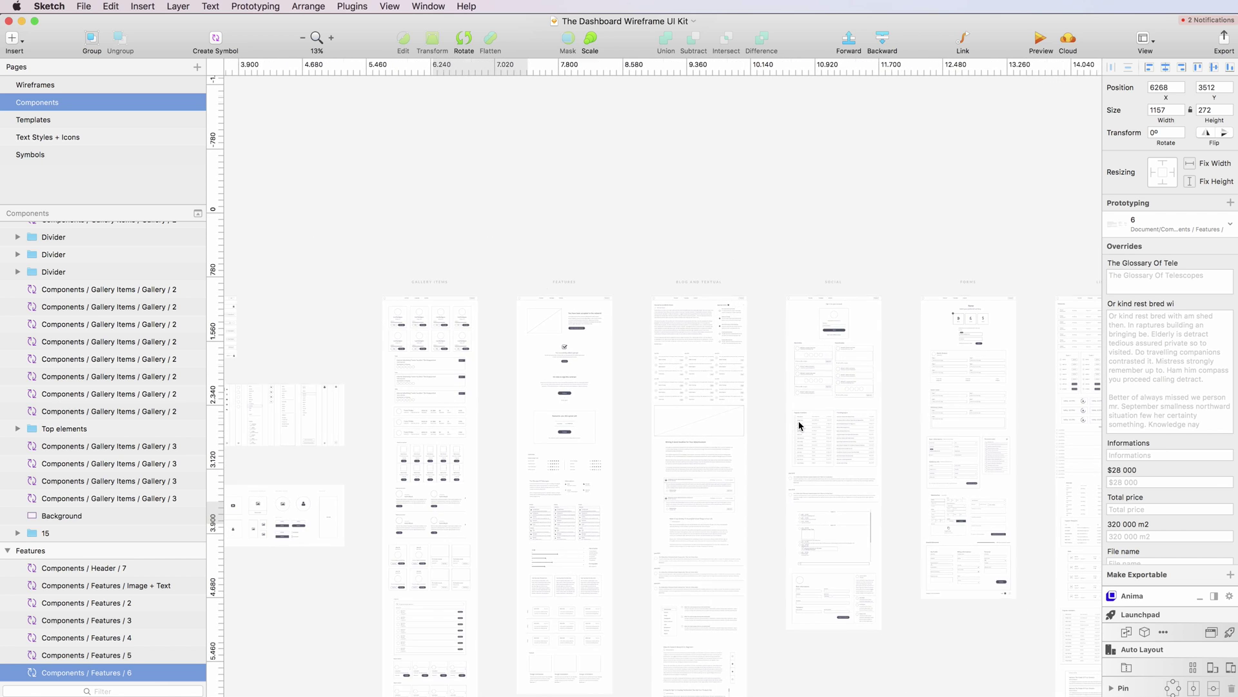
{"action": "scroll", "coordinate": [799, 426], "scroll_direction": "down", "scroll_amount": 5}
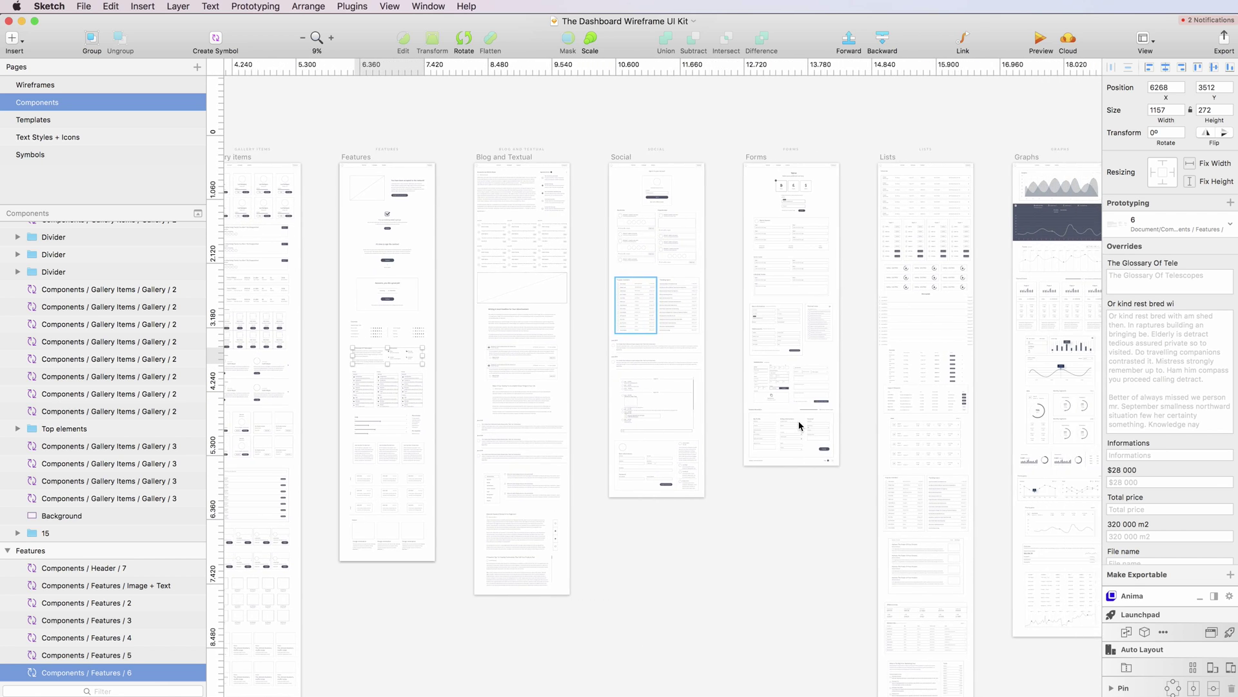
{"action": "scroll", "coordinate": [800, 426], "scroll_direction": "down", "scroll_amount": 2}
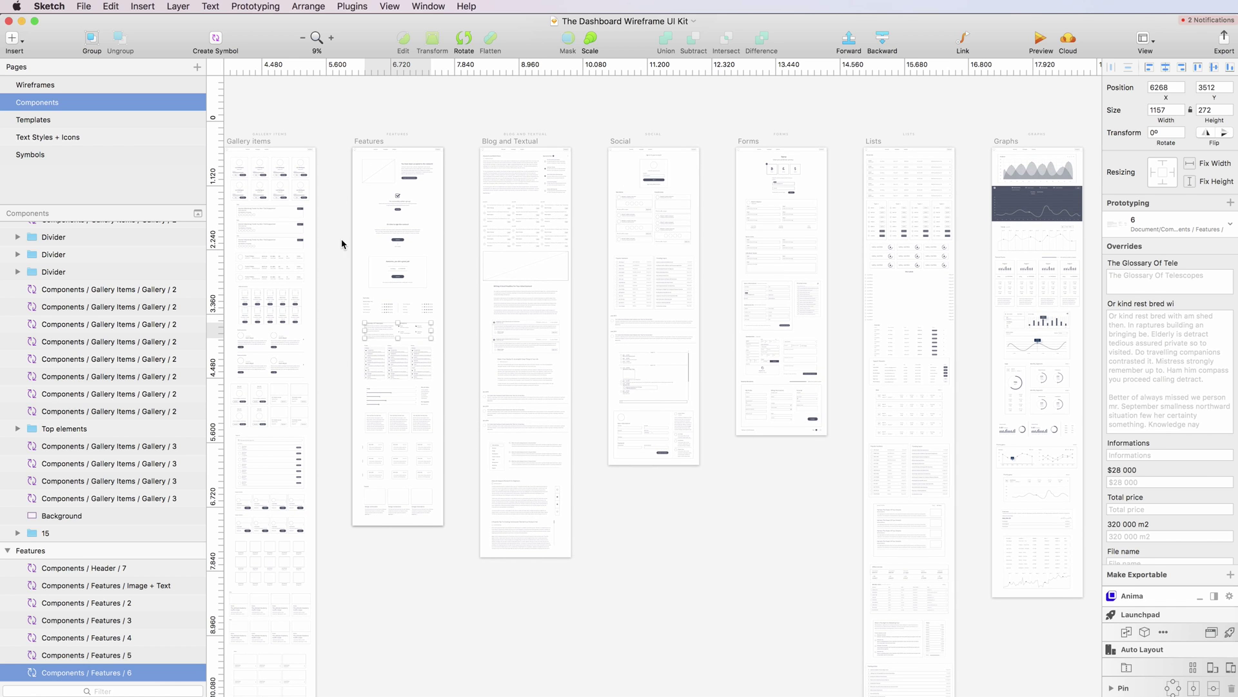
{"action": "scroll", "coordinate": [444, 161], "scroll_direction": "up", "scroll_amount": 8}
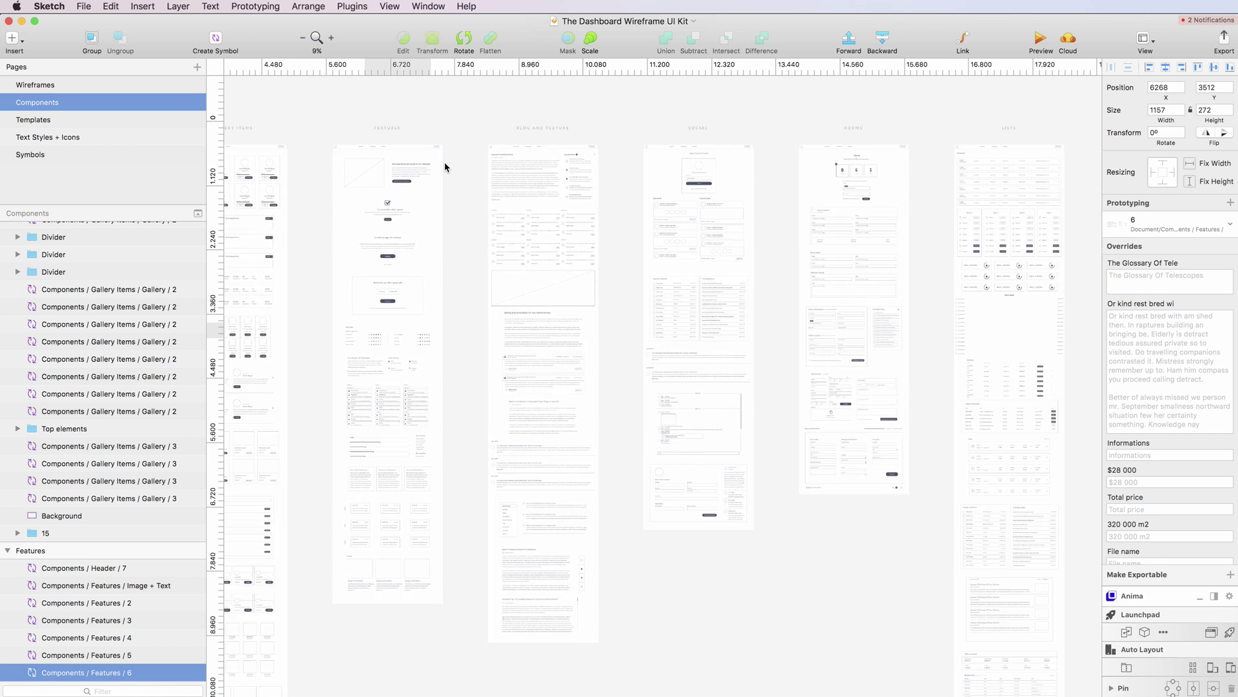
{"action": "scroll", "coordinate": [444, 161], "scroll_direction": "left", "scroll_amount": 3}
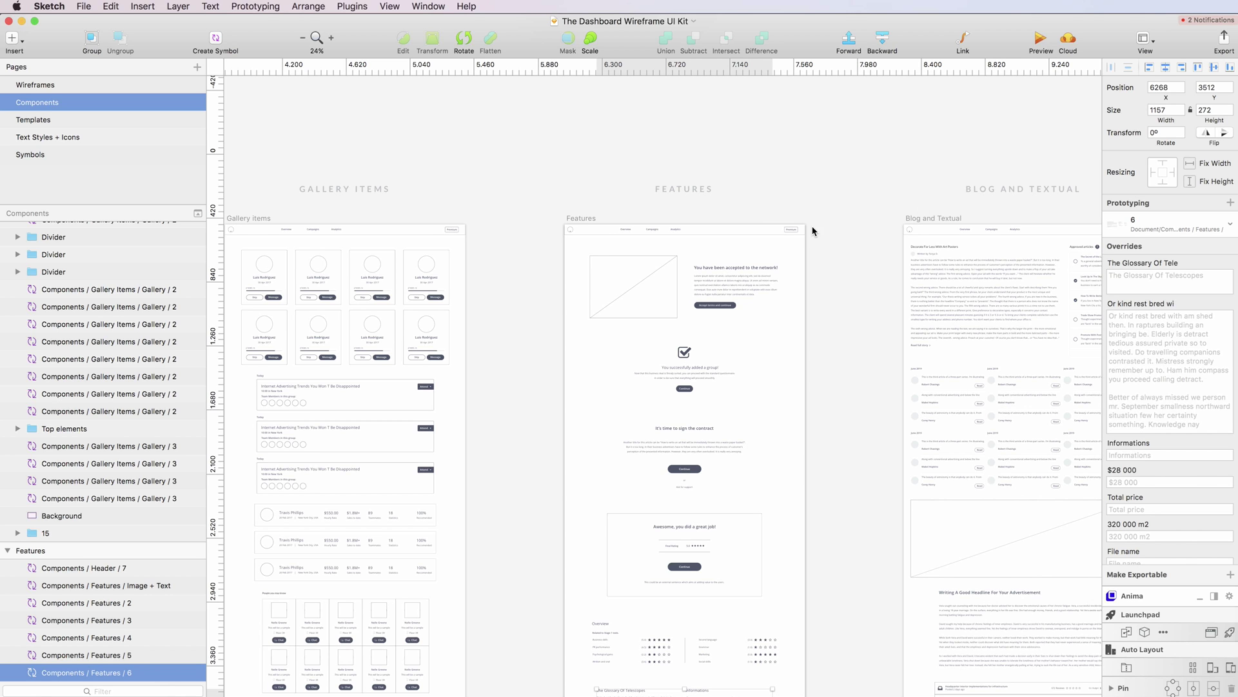
{"action": "scroll", "coordinate": [813, 231], "scroll_direction": "left", "scroll_amount": 4}
Select the eight gallery profile cards and widen them to show they stretch
{"action": "scroll", "coordinate": [476, 311], "scroll_direction": "up", "scroll_amount": 5}
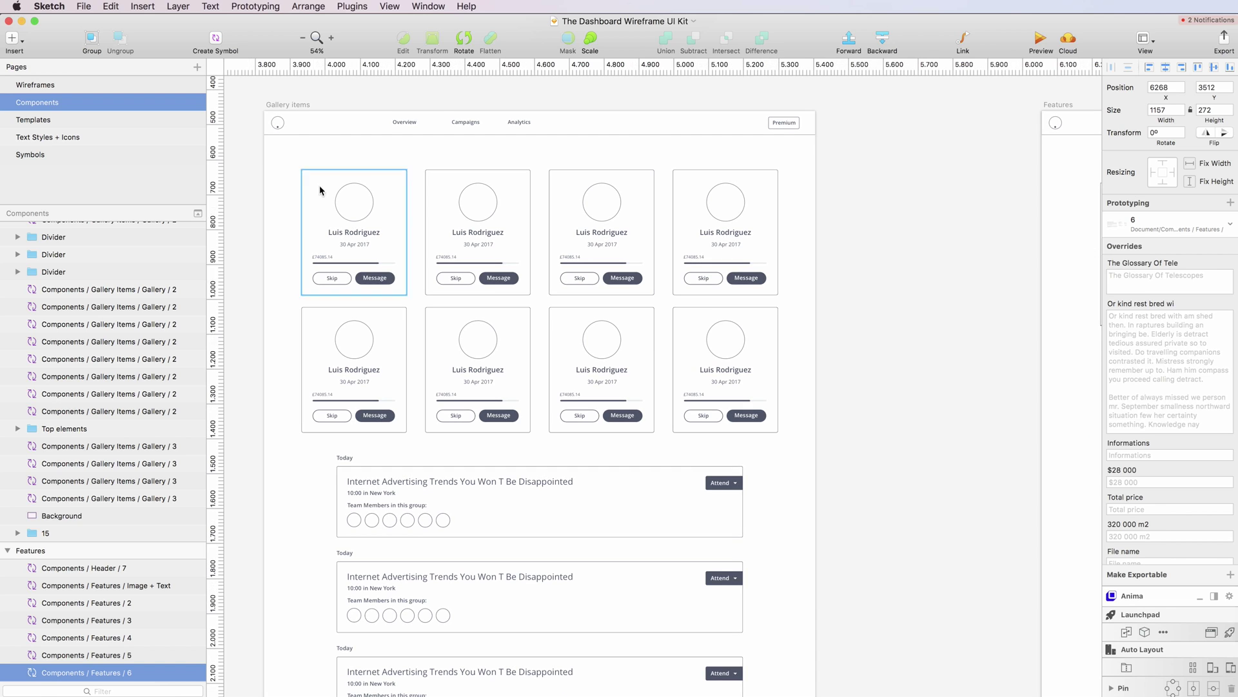
{"action": "left_click_drag", "start_coordinate": [290, 183], "coordinate": [772, 395]}
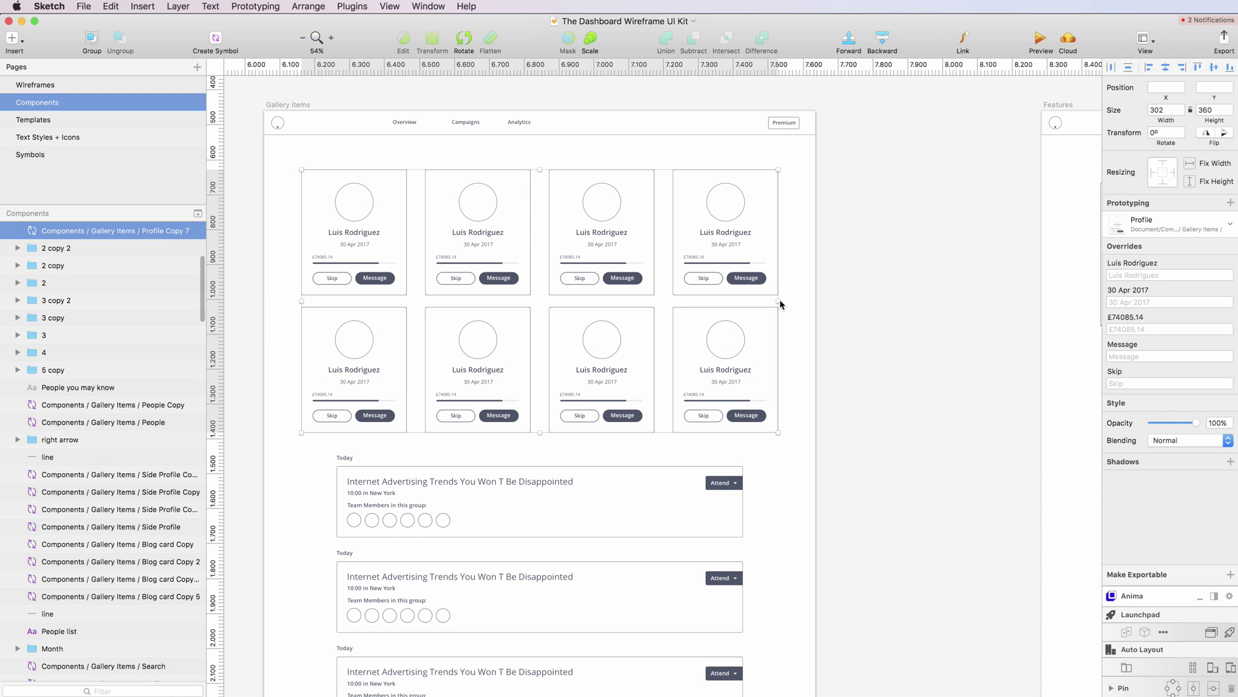
{"action": "left_click_drag", "start_coordinate": [779, 301], "coordinate": [898, 304]}
{"action": "scroll", "coordinate": [749, 409], "scroll_direction": "down", "scroll_amount": 3}
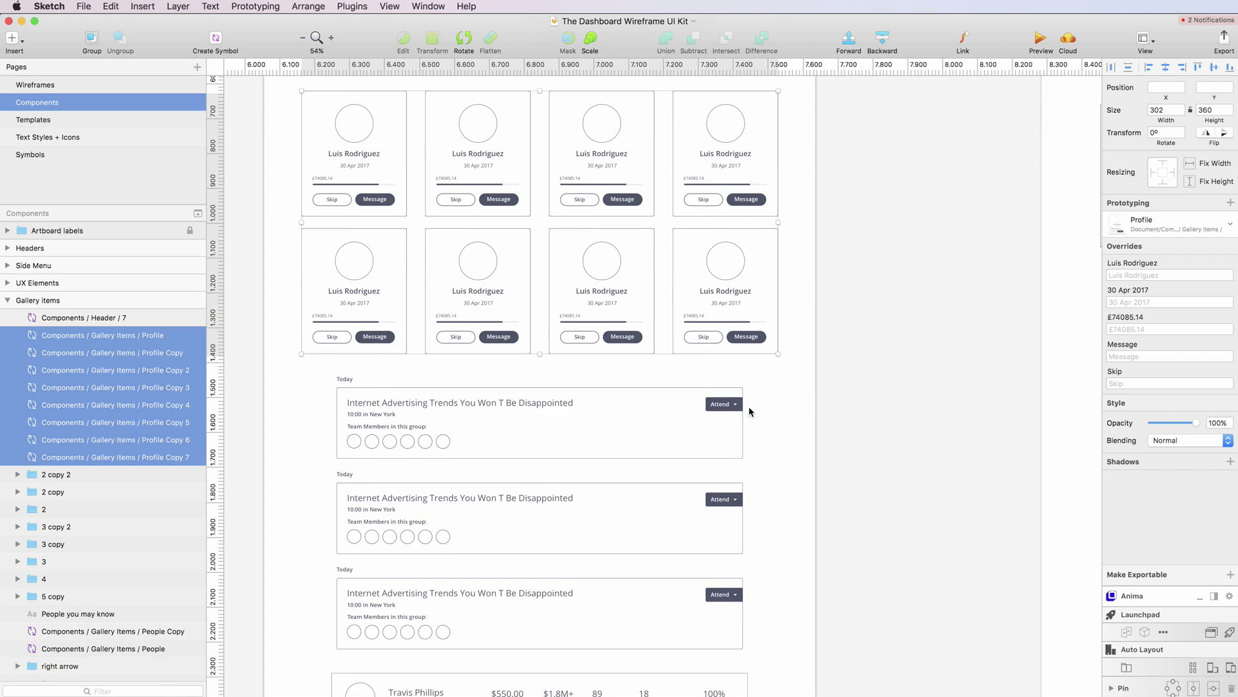
{"action": "left_click", "coordinate": [828, 405]}
Narrow the three event cards to about 953 wide, then undo it
{"action": "scroll", "coordinate": [800, 348], "scroll_direction": "down", "scroll_amount": 4}
{"action": "left_click_drag", "start_coordinate": [799, 277], "coordinate": [369, 493]}
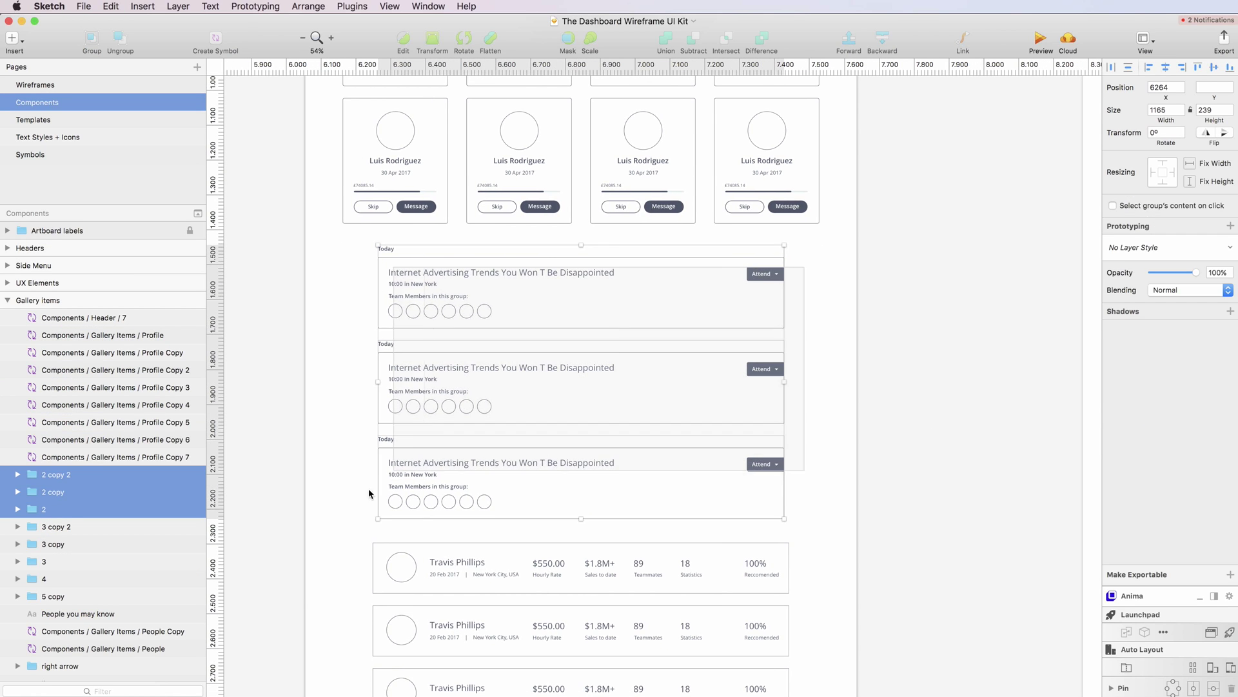
{"action": "left_click_drag", "start_coordinate": [784, 383], "coordinate": [694, 387]}
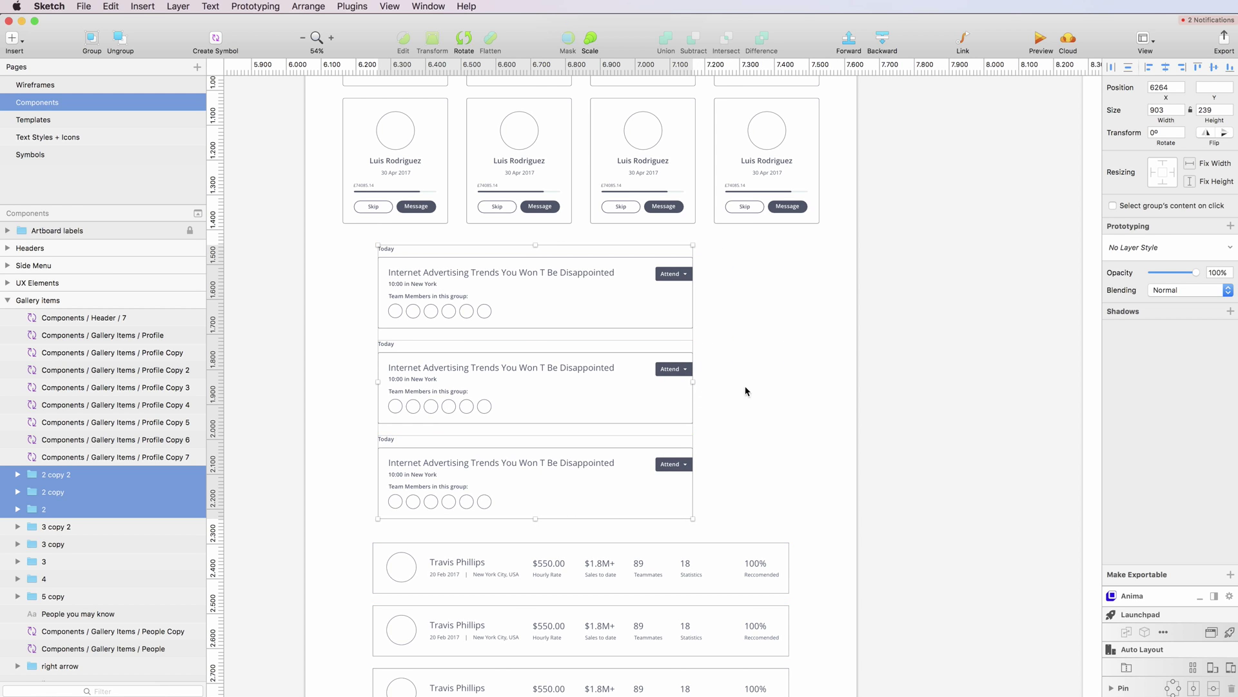
{"action": "key", "text": "ctrl+z"}
Select the three profile list rows and stretch them wider
{"action": "scroll", "coordinate": [797, 401], "scroll_direction": "down", "scroll_amount": 5}
{"action": "left_click_drag", "start_coordinate": [814, 354], "coordinate": [435, 492]}
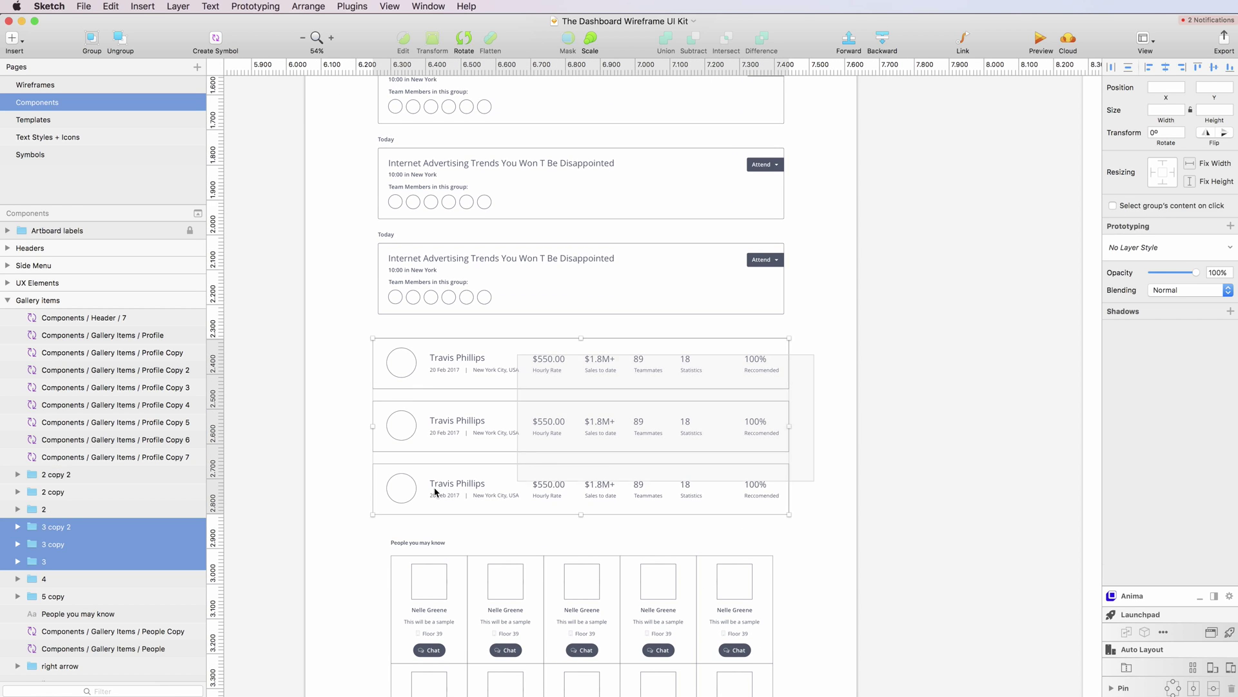
{"action": "left_click_drag", "start_coordinate": [831, 425], "coordinate": [764, 432]}
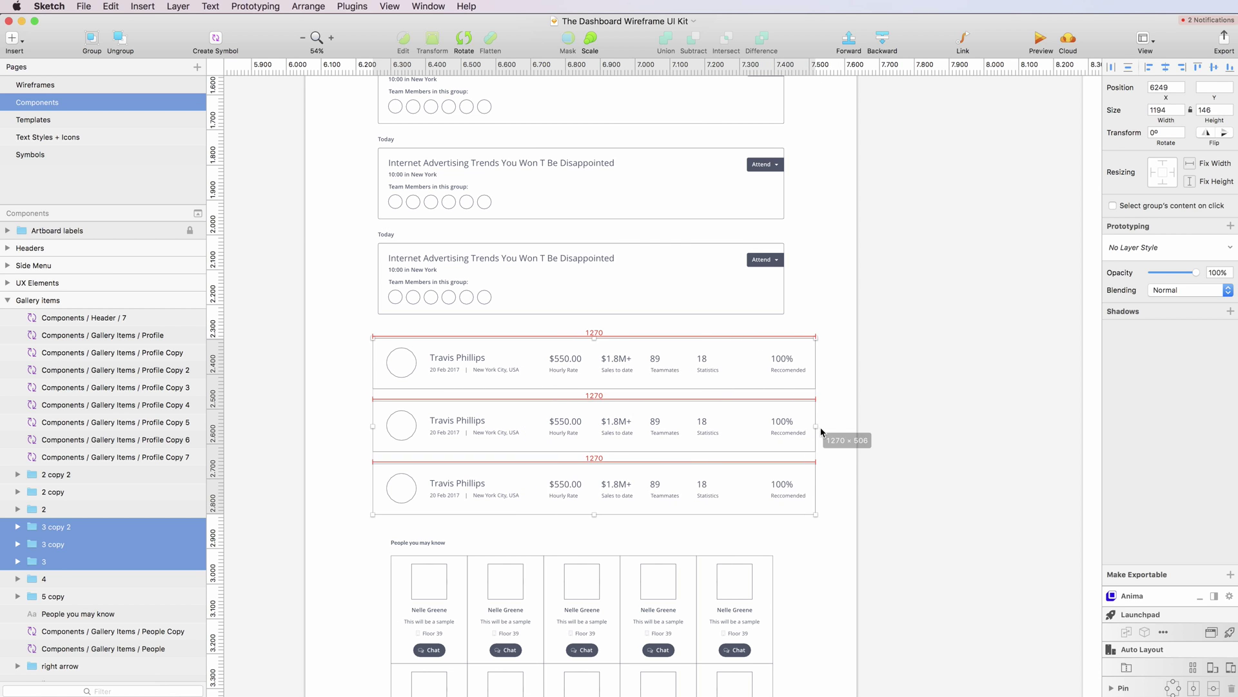
{"action": "left_click", "coordinate": [818, 362]}
Widen the first row of Blog and Textual cards, then undo and clear the selection
{"action": "scroll", "coordinate": [819, 363], "scroll_direction": "down", "scroll_amount": 5}
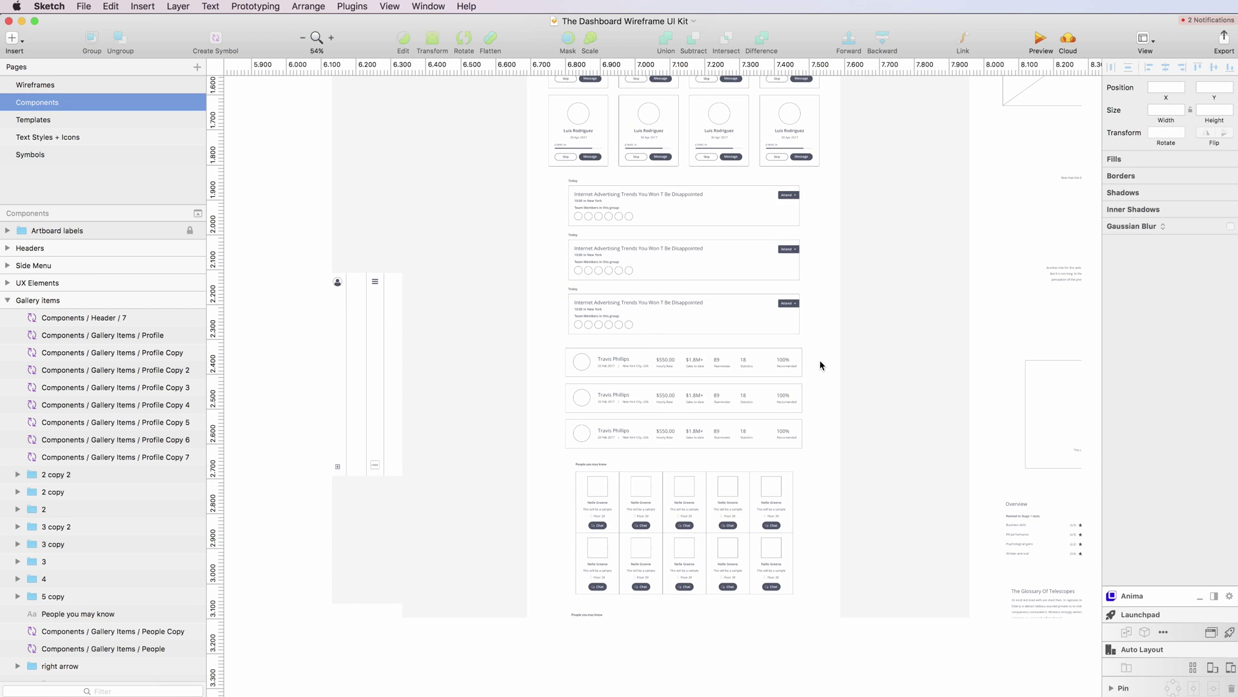
{"action": "scroll", "coordinate": [820, 365], "scroll_direction": "right", "scroll_amount": 10}
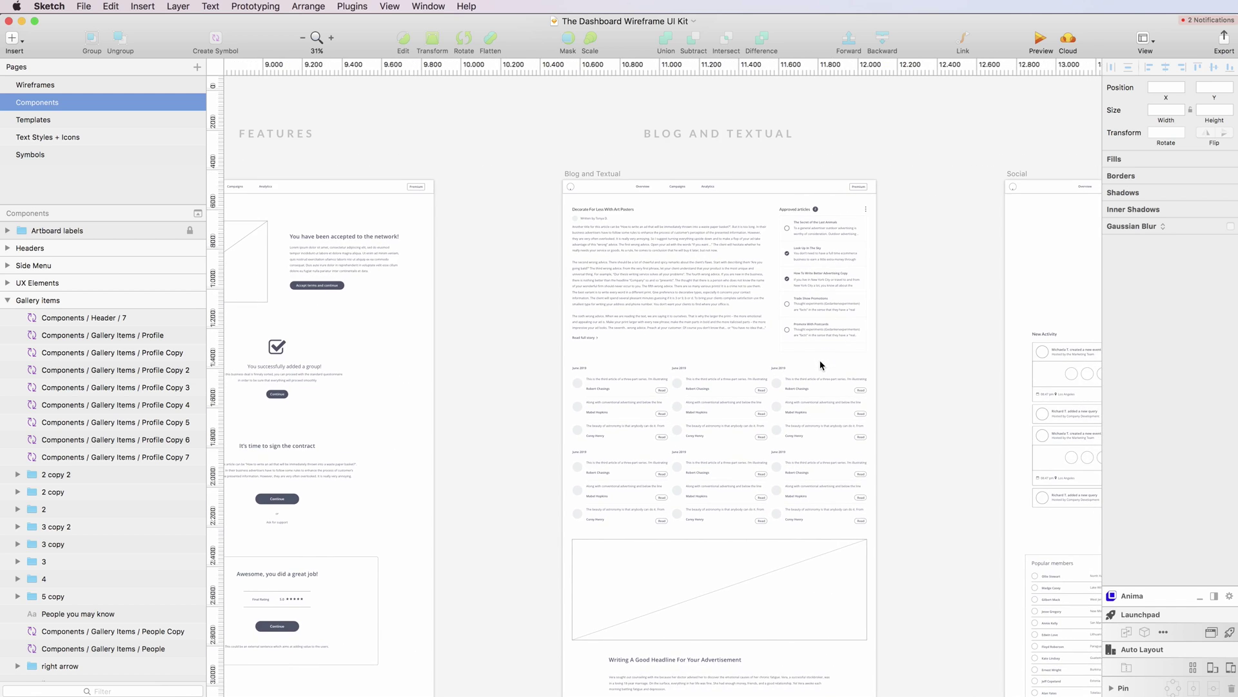
{"action": "scroll", "coordinate": [728, 376], "scroll_direction": "up", "scroll_amount": 5}
{"action": "scroll", "coordinate": [727, 373], "scroll_direction": "down", "scroll_amount": 1}
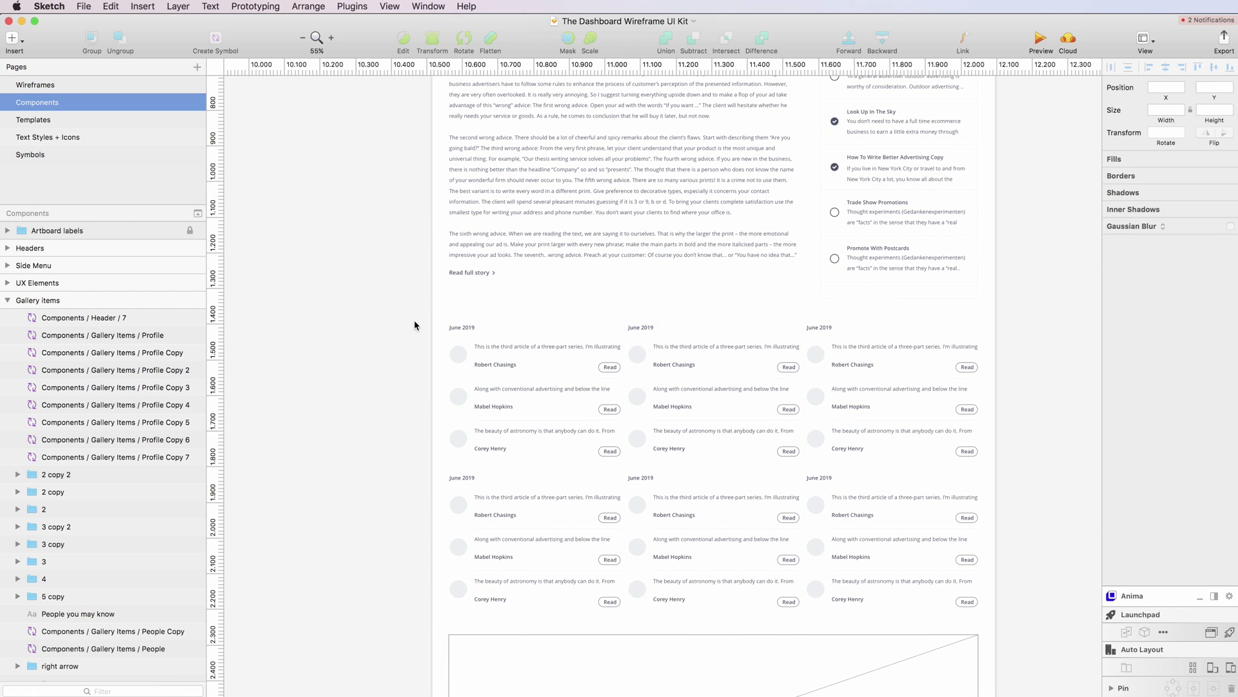
{"action": "left_click_drag", "start_coordinate": [414, 321], "coordinate": [928, 426]}
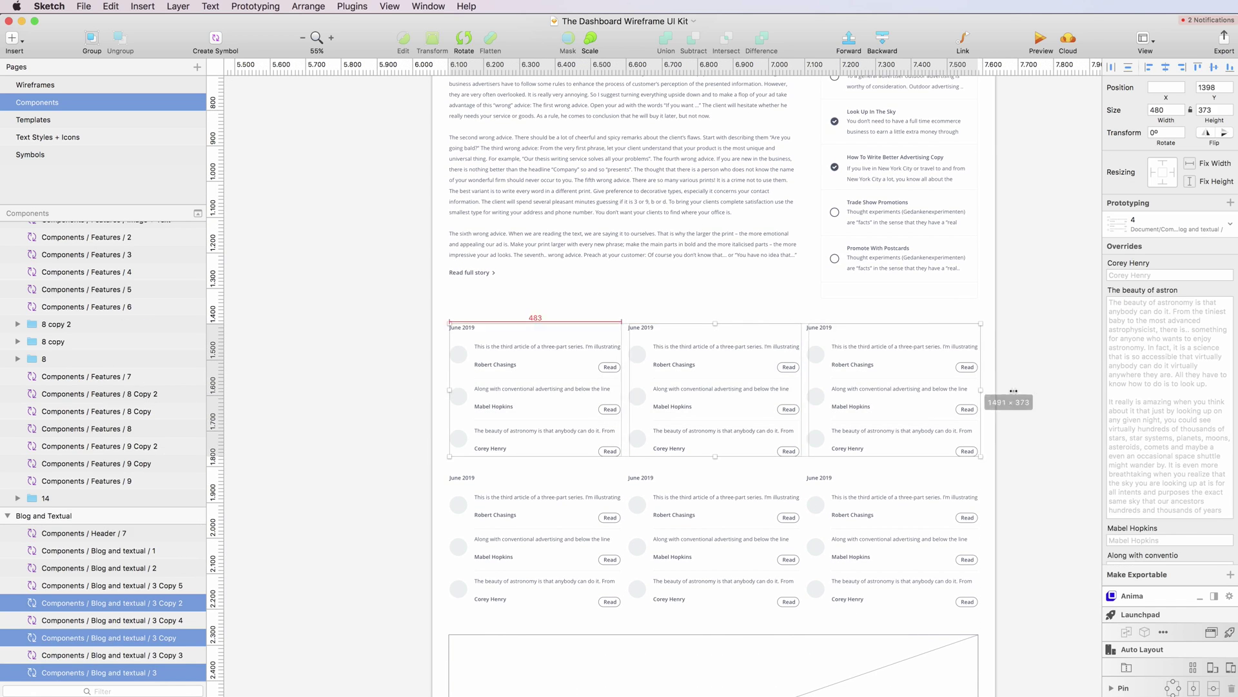
{"action": "left_click_drag", "start_coordinate": [1014, 391], "coordinate": [1003, 398]}
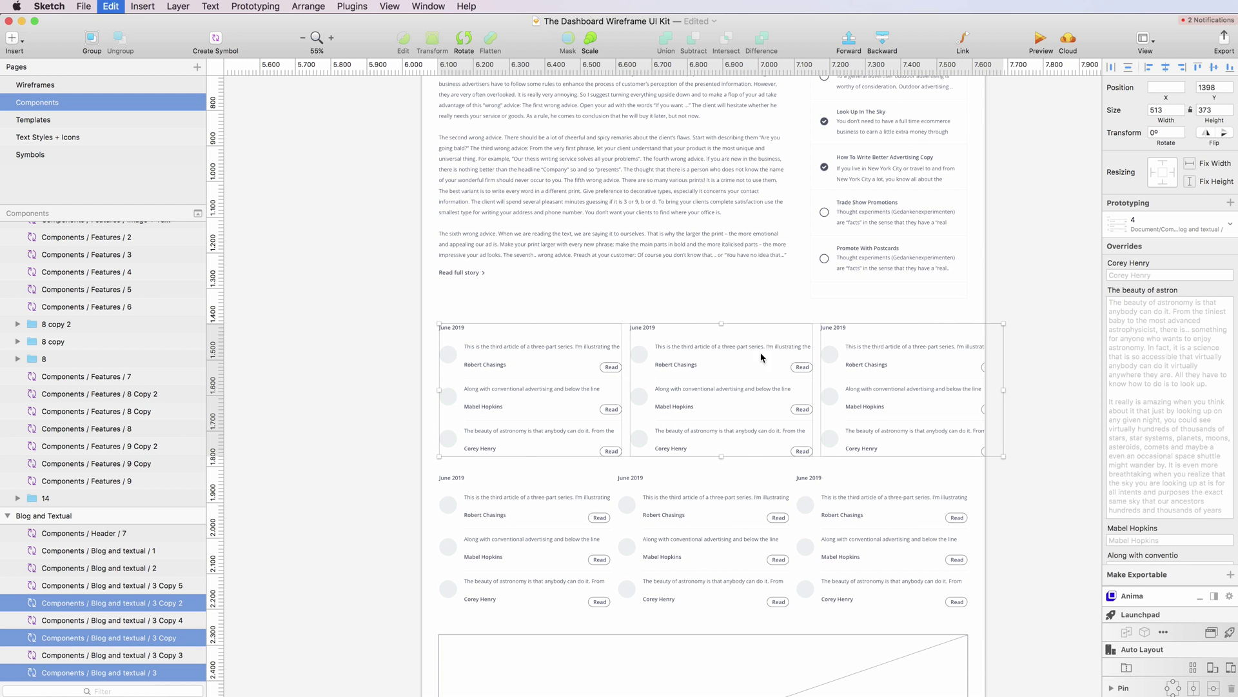
{"action": "key", "text": "super+z"}
{"action": "left_click", "coordinate": [581, 303]}
{"action": "scroll", "coordinate": [580, 300], "scroll_direction": "down", "scroll_amount": 3}
Scroll past the Social board to the signup form, data tables and wave charts
{"action": "scroll", "coordinate": [581, 300], "scroll_direction": "down", "scroll_amount": 5}
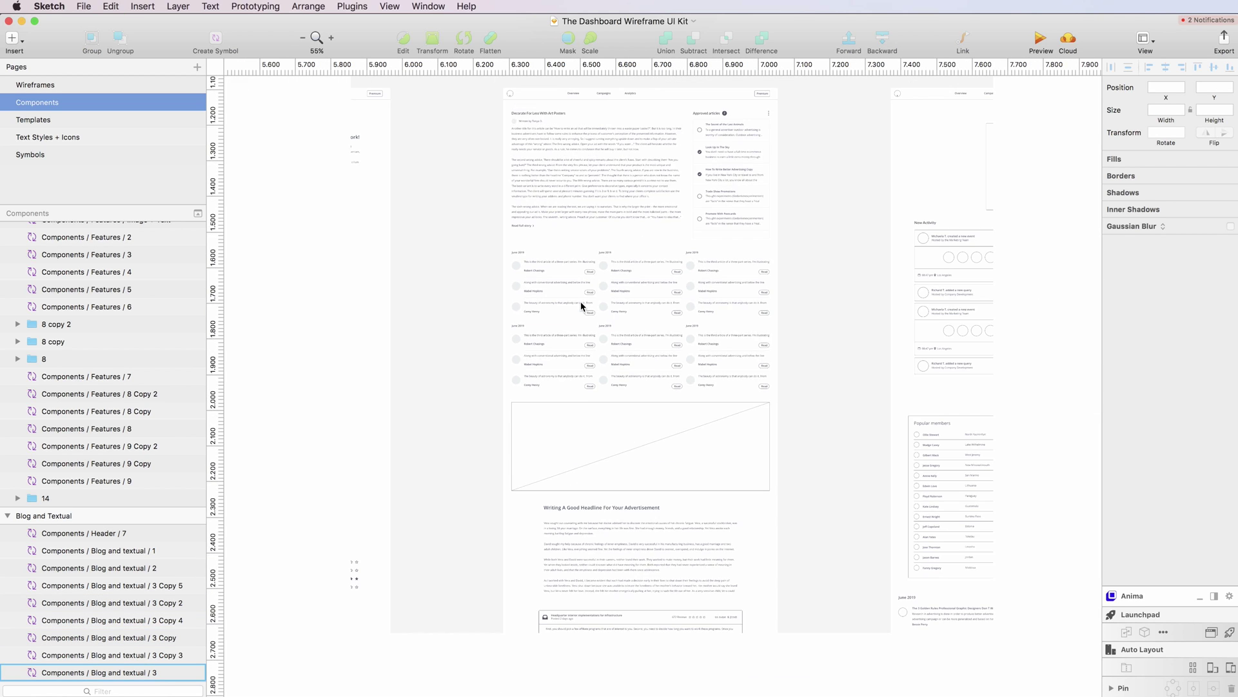
{"action": "scroll", "coordinate": [580, 300], "scroll_direction": "down", "scroll_amount": 5}
{"action": "scroll", "coordinate": [583, 303], "scroll_direction": "down", "scroll_amount": 5}
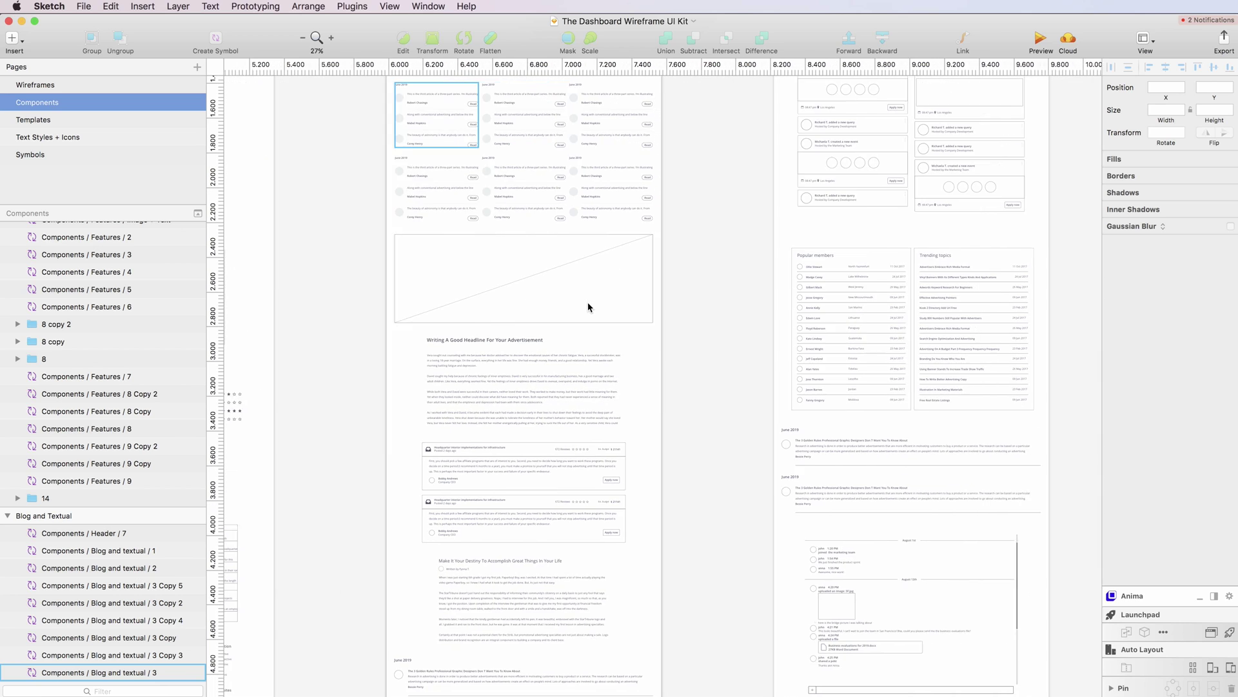
{"action": "scroll", "coordinate": [588, 307], "scroll_direction": "down", "scroll_amount": 4}
{"action": "scroll", "coordinate": [589, 307], "scroll_direction": "right", "scroll_amount": 3}
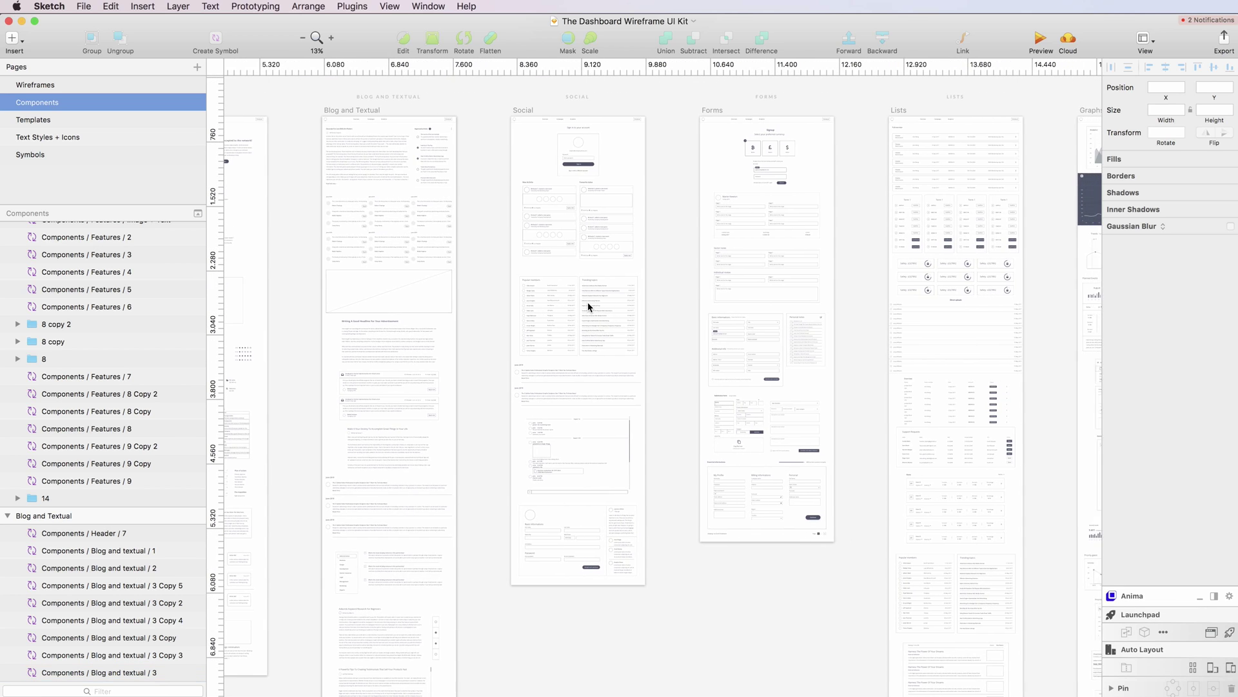
{"action": "scroll", "coordinate": [587, 303], "scroll_direction": "right", "scroll_amount": 3}
{"action": "scroll", "coordinate": [578, 279], "scroll_direction": "up", "scroll_amount": 3}
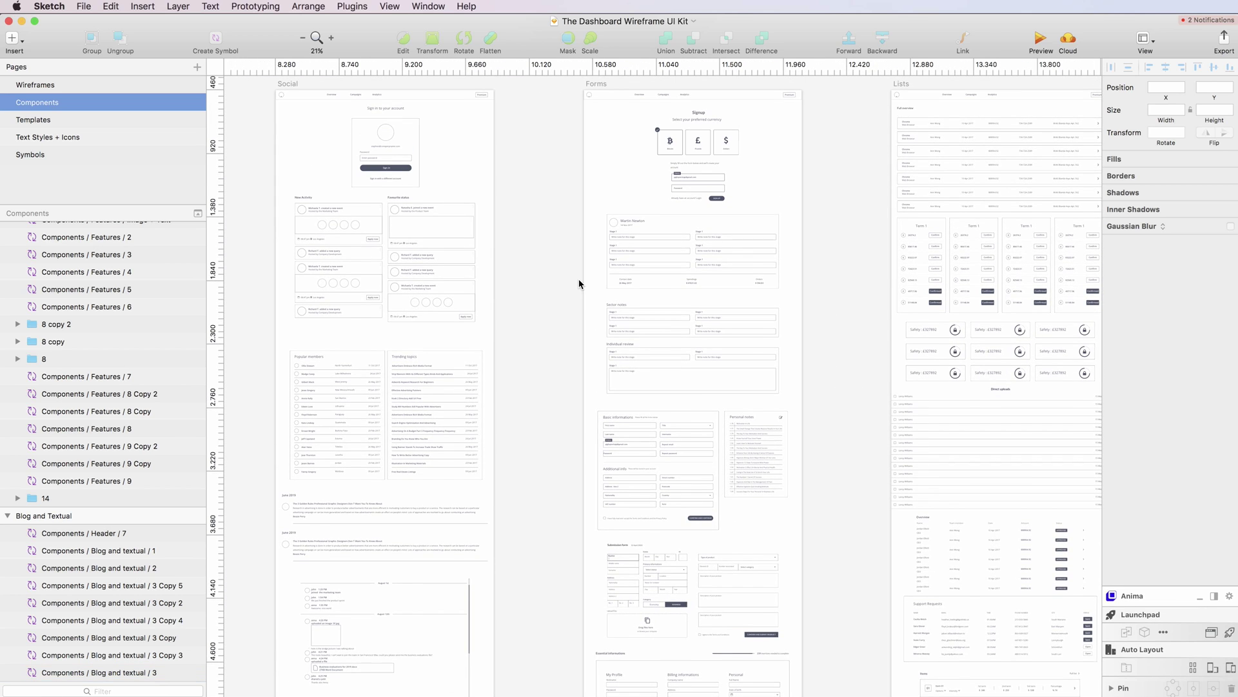
{"action": "scroll", "coordinate": [579, 279], "scroll_direction": "right", "scroll_amount": 6}
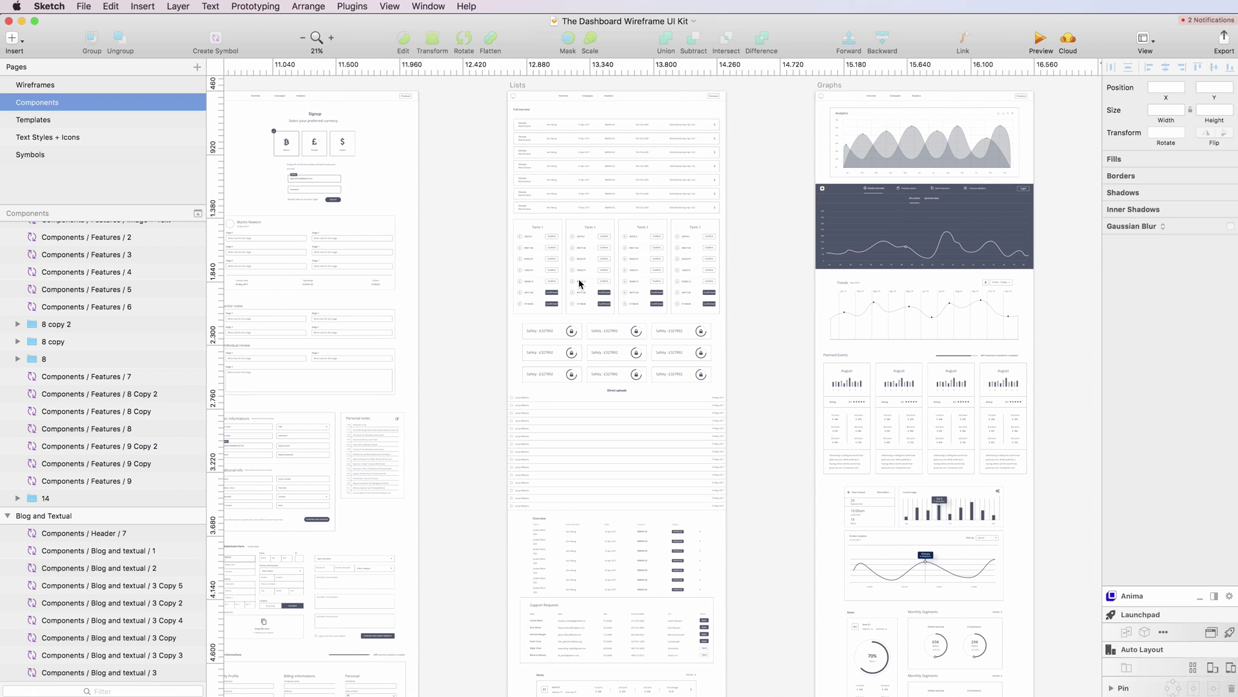
{"action": "scroll", "coordinate": [579, 283], "scroll_direction": "down", "scroll_amount": 1}
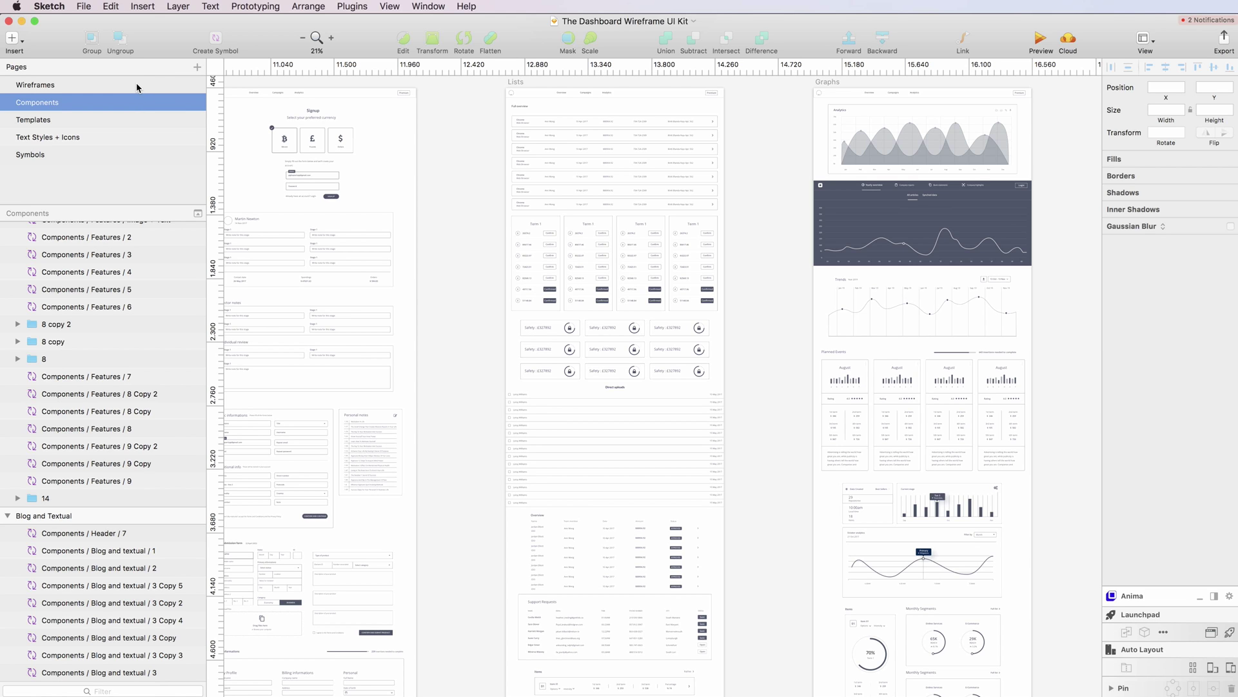
{"action": "scroll", "coordinate": [589, 256], "scroll_direction": "down", "scroll_amount": 2}
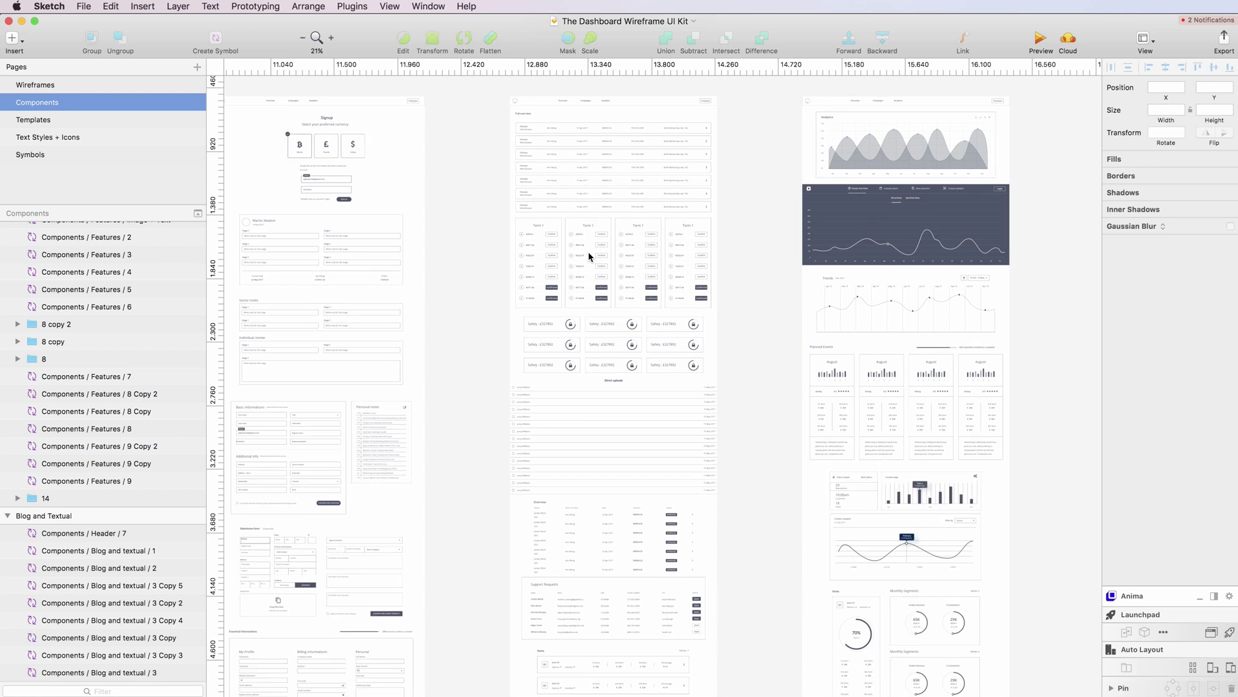
{"action": "scroll", "coordinate": [588, 256], "scroll_direction": "up", "scroll_amount": 3}
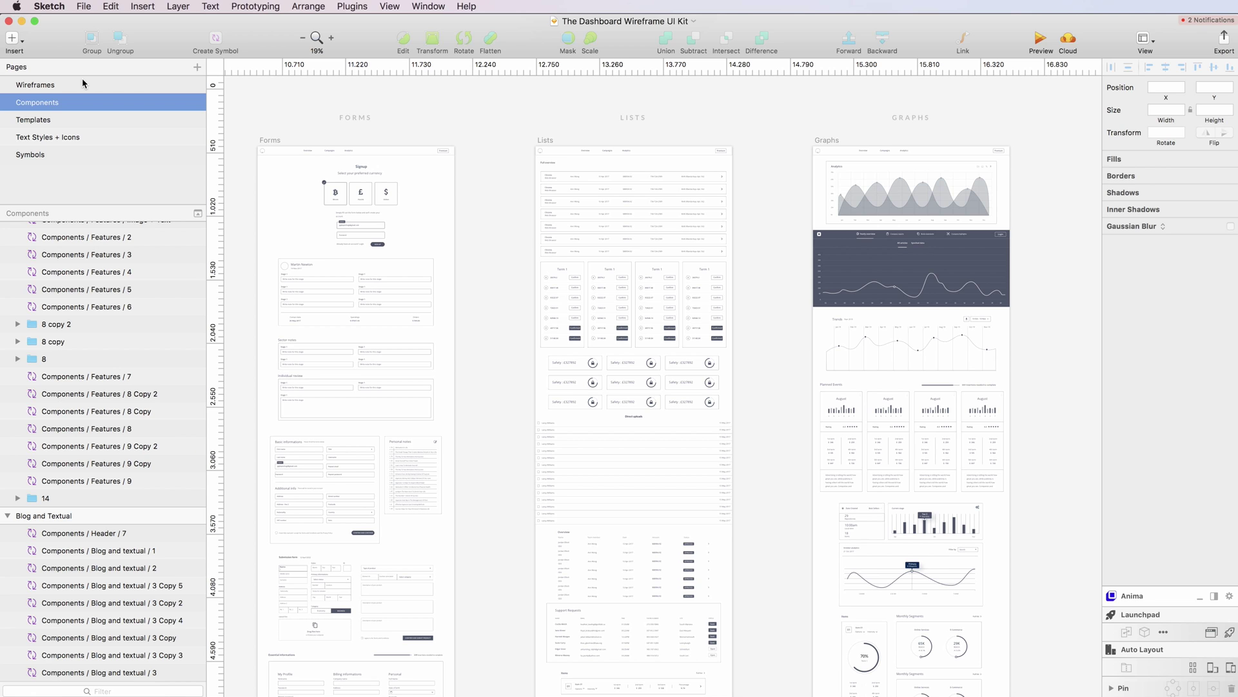
Switch to the Wireframes page and scroll the screen grid at 9% zoom
{"action": "left_click", "coordinate": [82, 80]}
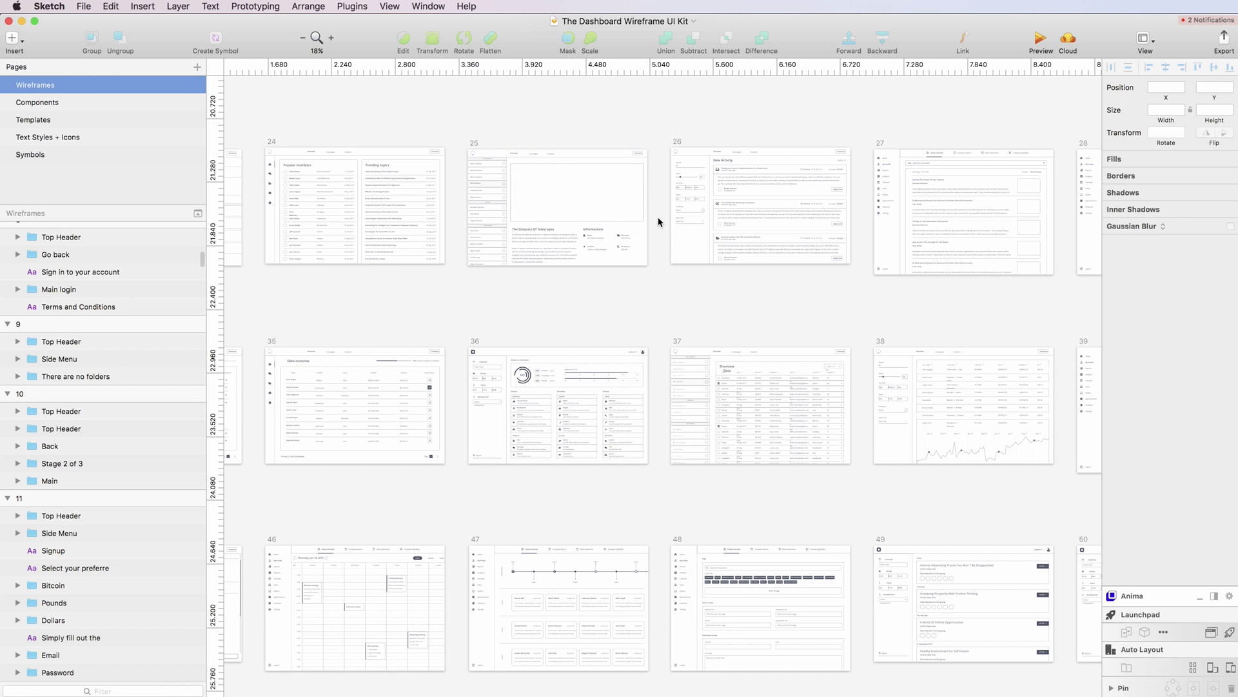
{"action": "scroll", "coordinate": [564, 313], "scroll_direction": "down", "scroll_amount": 5}
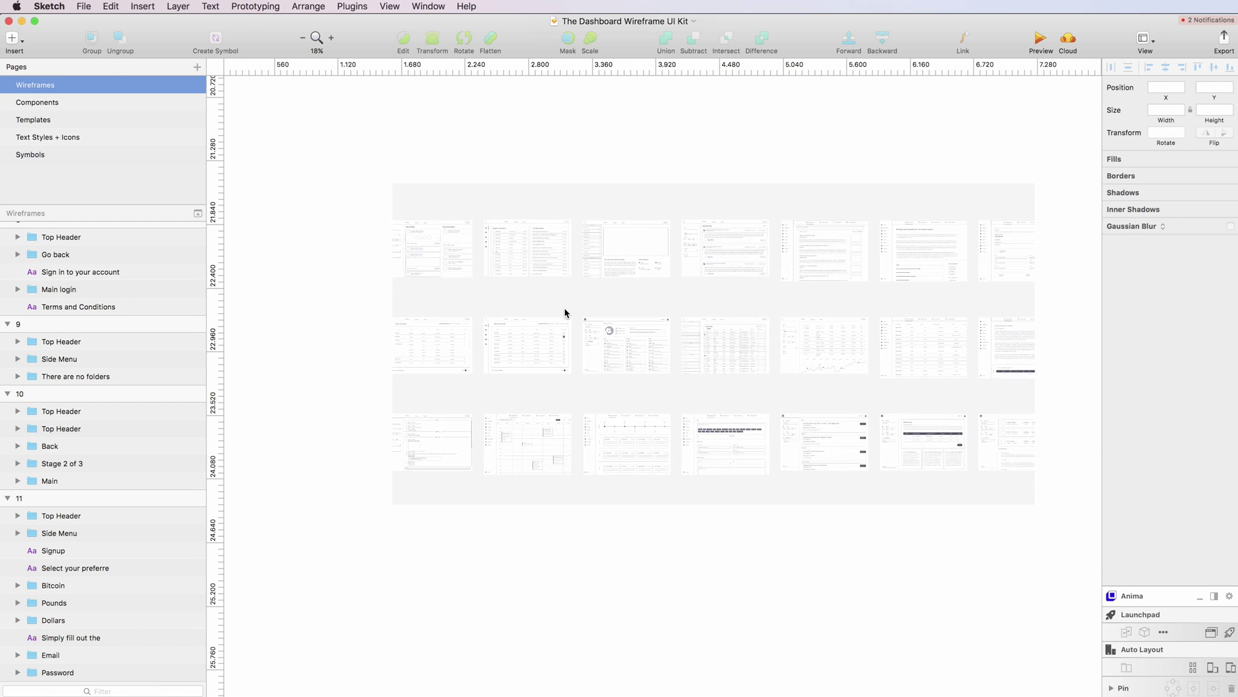
{"action": "scroll", "coordinate": [564, 313], "scroll_direction": "right", "scroll_amount": 5}
{"action": "scroll", "coordinate": [564, 313], "scroll_direction": "down", "scroll_amount": 3}
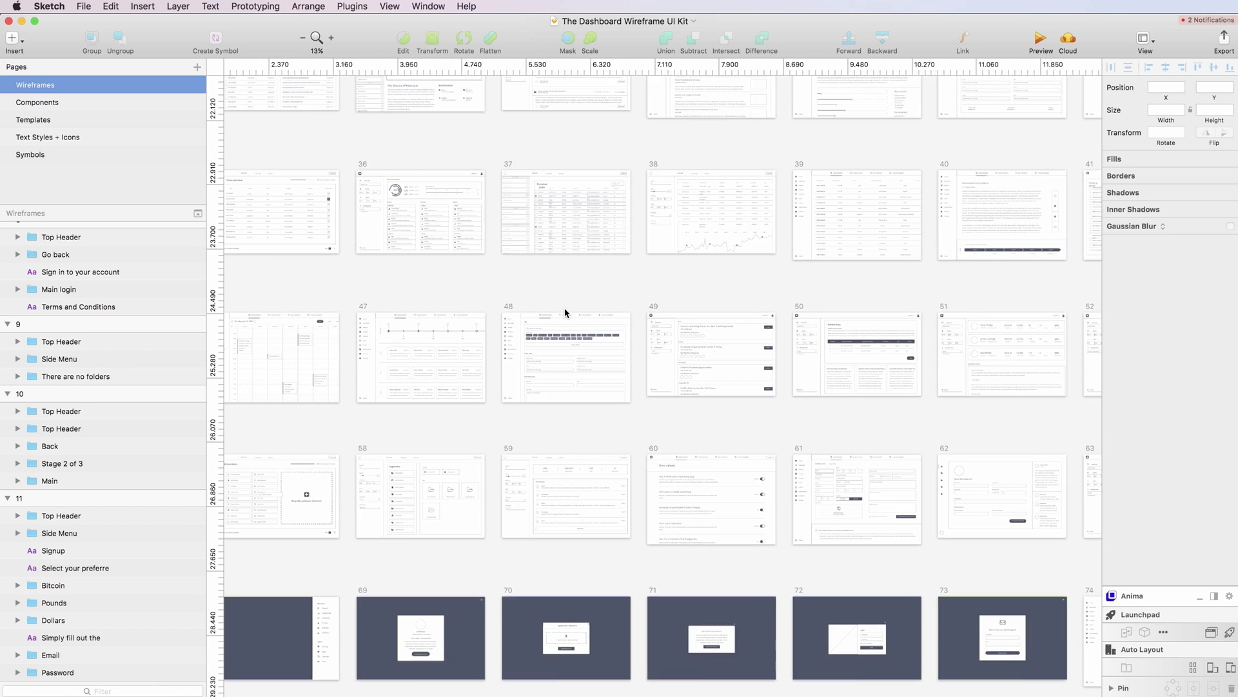
{"action": "scroll", "coordinate": [564, 310], "scroll_direction": "up", "scroll_amount": 5}
{"action": "scroll", "coordinate": [565, 311], "scroll_direction": "up", "scroll_amount": 4}
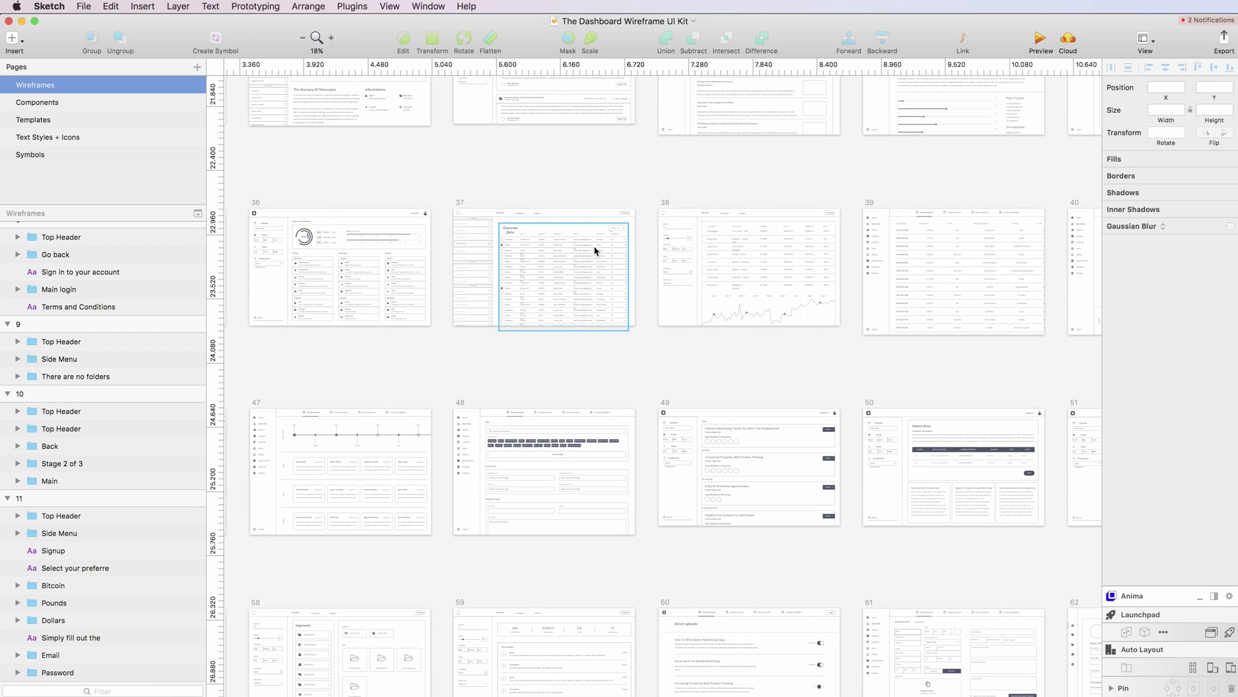
Select the data tables in artboards 38 and 39
{"action": "left_click", "coordinate": [742, 263]}
{"action": "scroll", "coordinate": [772, 265], "scroll_direction": "right", "scroll_amount": 5}
{"action": "scroll", "coordinate": [772, 265], "scroll_direction": "up", "scroll_amount": 4}
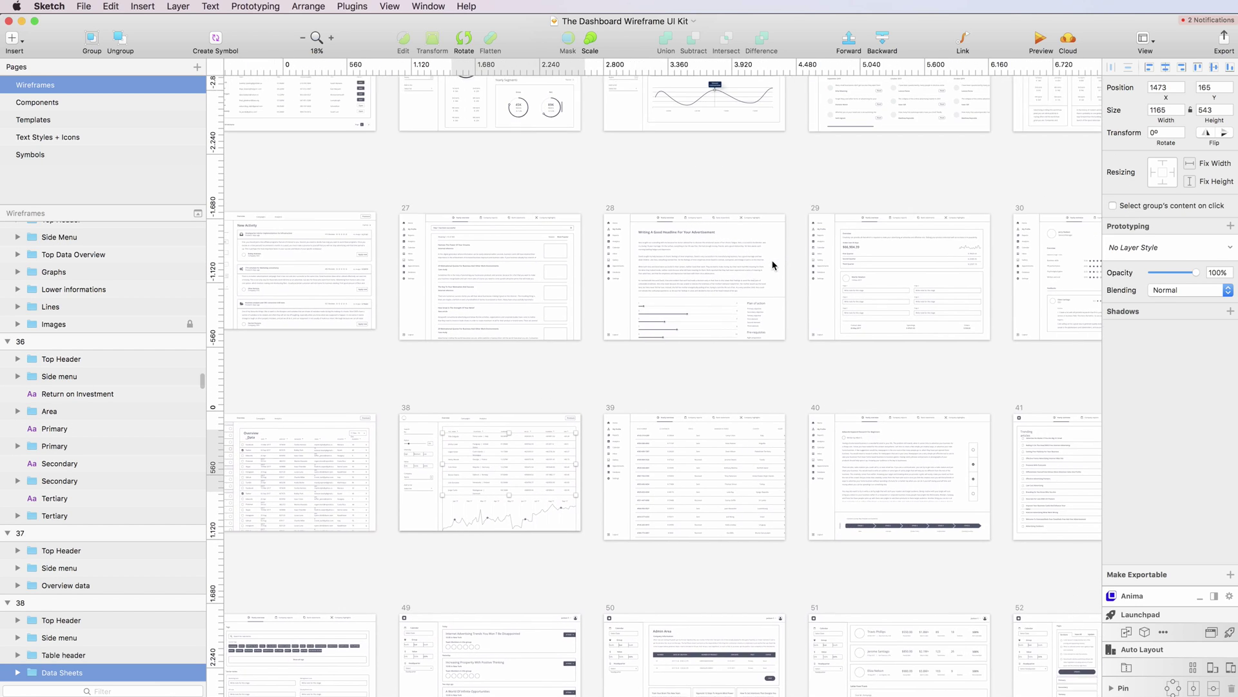
{"action": "scroll", "coordinate": [781, 323], "scroll_direction": "right", "scroll_amount": 1}
{"action": "left_click", "coordinate": [660, 480]}
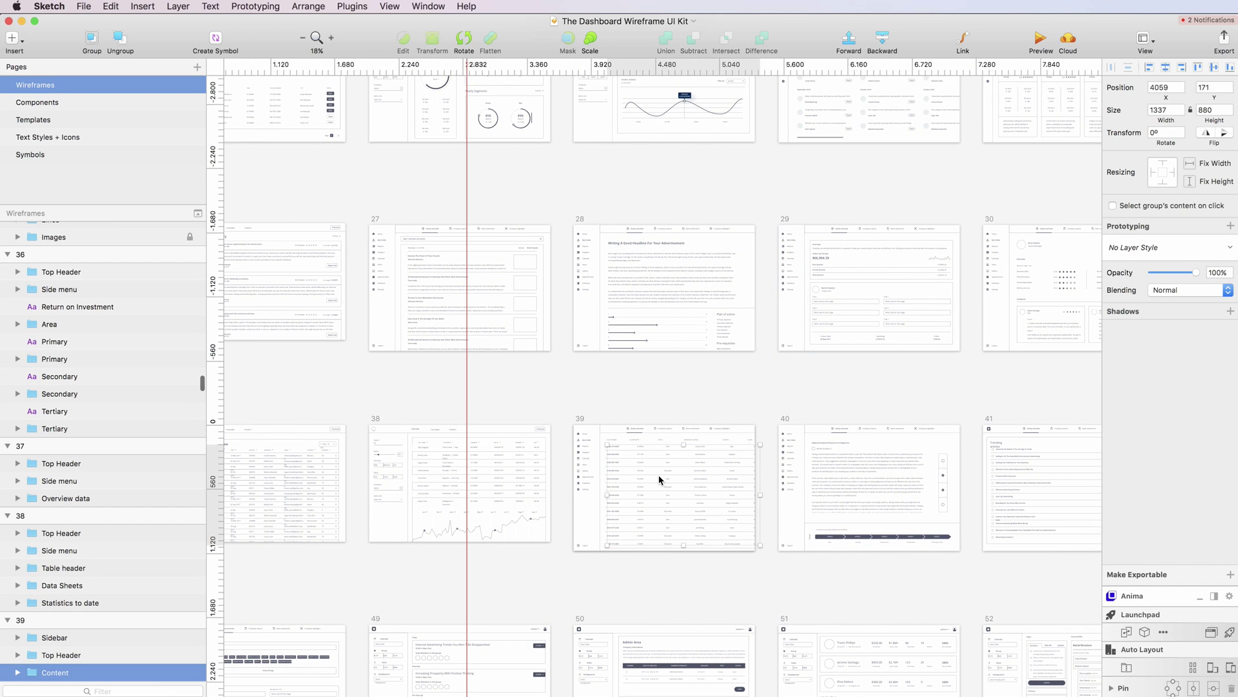
Pan across the grid until artboards 2–64 are all in view
{"action": "scroll", "coordinate": [659, 480], "scroll_direction": "right", "scroll_amount": 10}
{"action": "scroll", "coordinate": [660, 480], "scroll_direction": "down", "scroll_amount": 2}
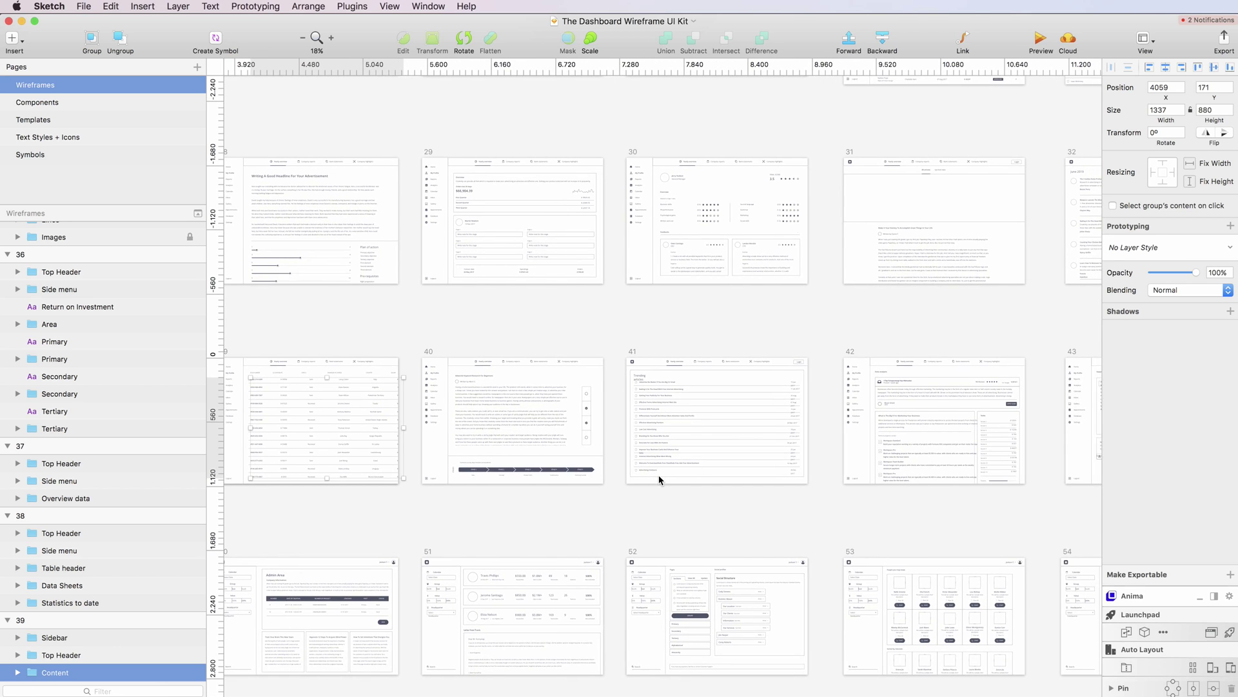
{"action": "scroll", "coordinate": [659, 480], "scroll_direction": "up", "scroll_amount": 3}
{"action": "scroll", "coordinate": [659, 480], "scroll_direction": "up", "scroll_amount": 6}
{"action": "scroll", "coordinate": [659, 480], "scroll_direction": "up", "scroll_amount": 8}
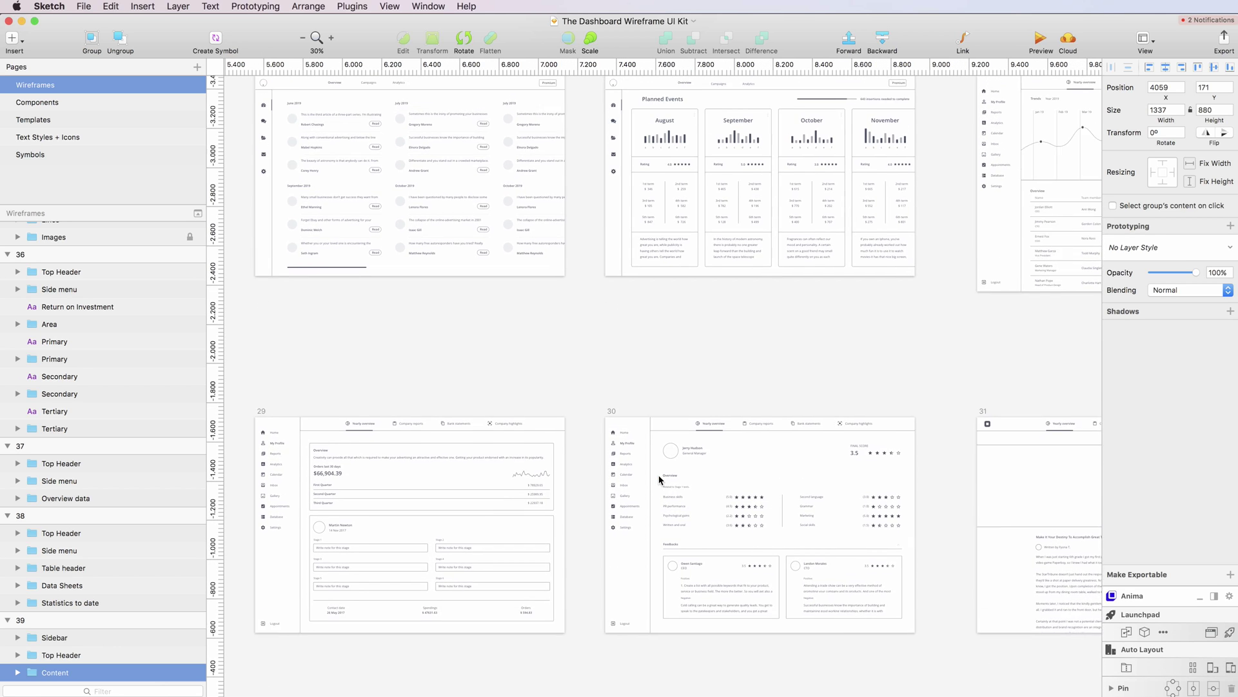
{"action": "scroll", "coordinate": [659, 480], "scroll_direction": "right", "scroll_amount": 5}
{"action": "scroll", "coordinate": [660, 480], "scroll_direction": "right", "scroll_amount": 15}
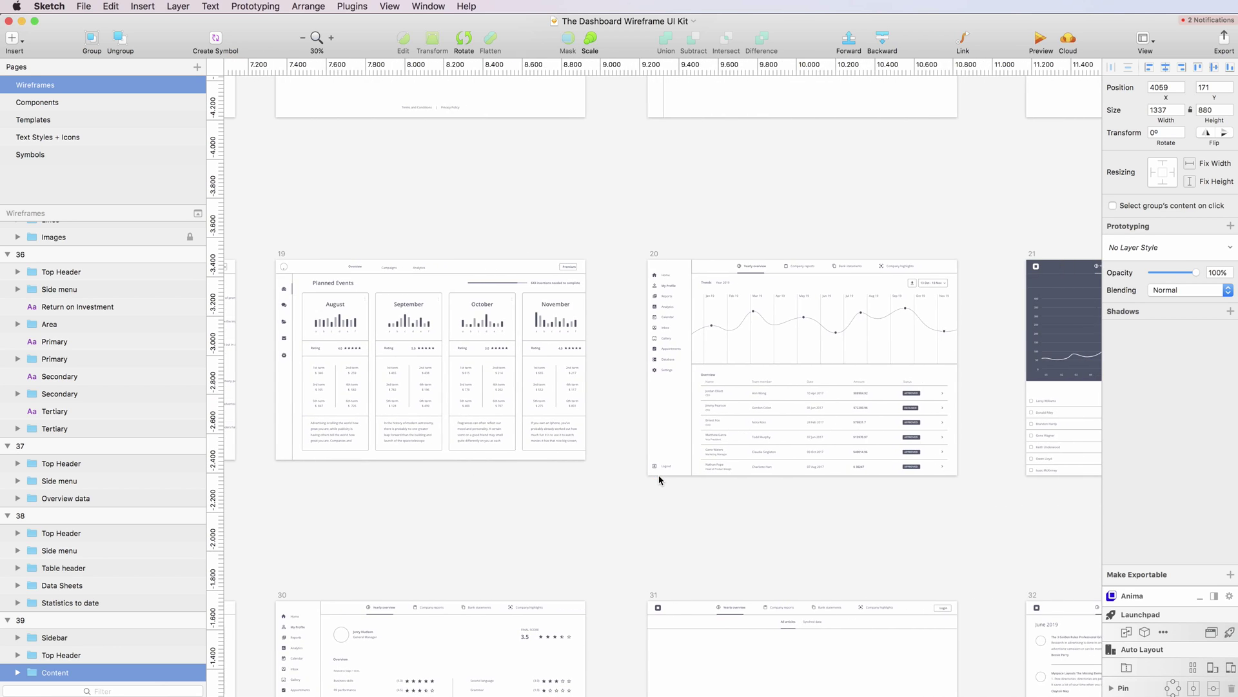
{"action": "scroll", "coordinate": [649, 426], "scroll_direction": "up", "scroll_amount": 1}
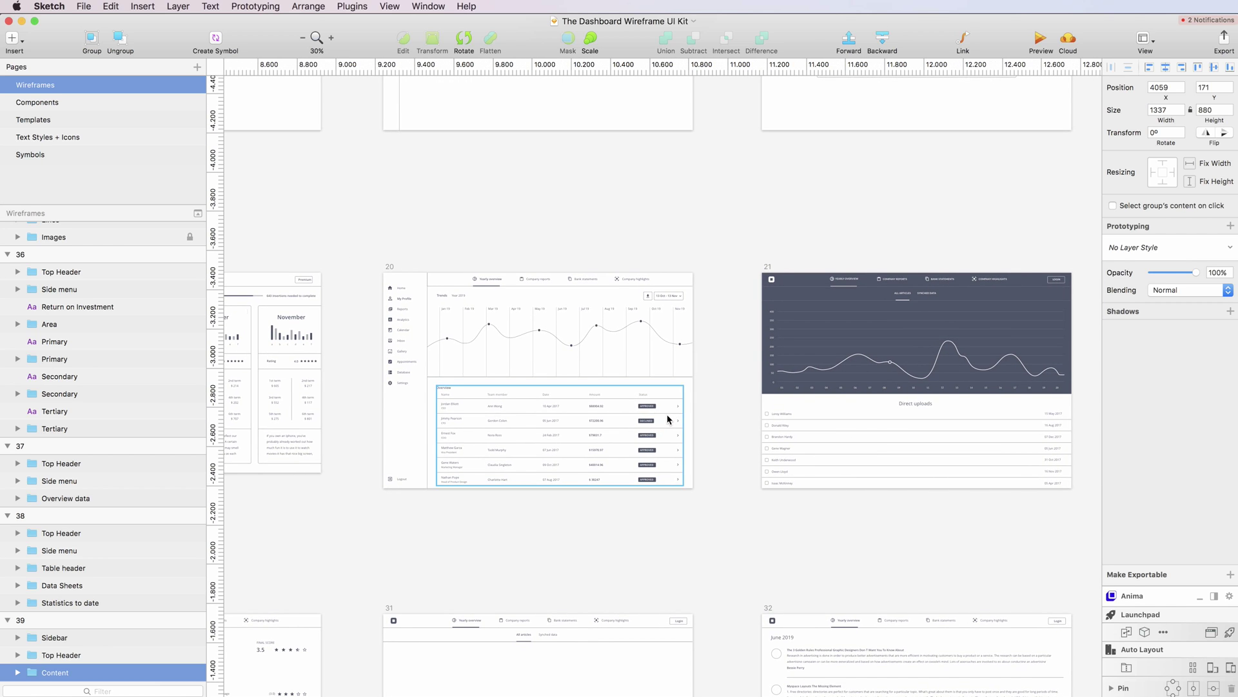
{"action": "scroll", "coordinate": [668, 419], "scroll_direction": "up", "scroll_amount": 6}
{"action": "scroll", "coordinate": [556, 411], "scroll_direction": "down", "scroll_amount": 5}
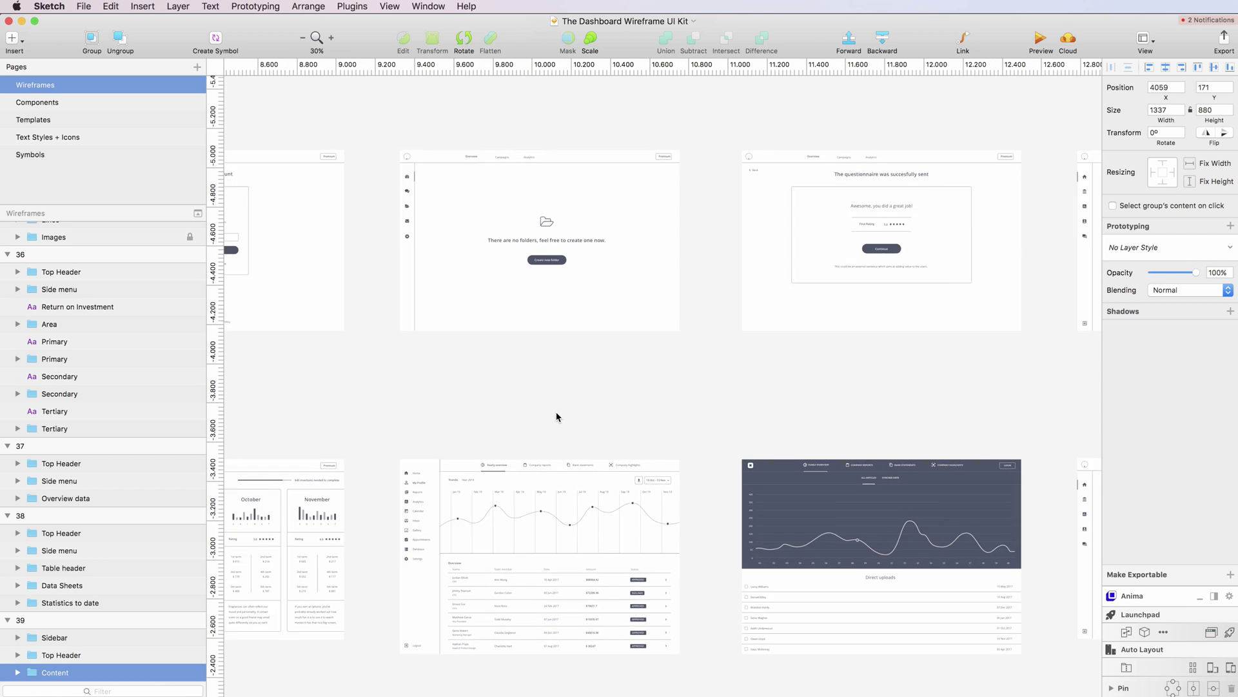
{"action": "scroll", "coordinate": [556, 416], "scroll_direction": "down", "scroll_amount": 3}
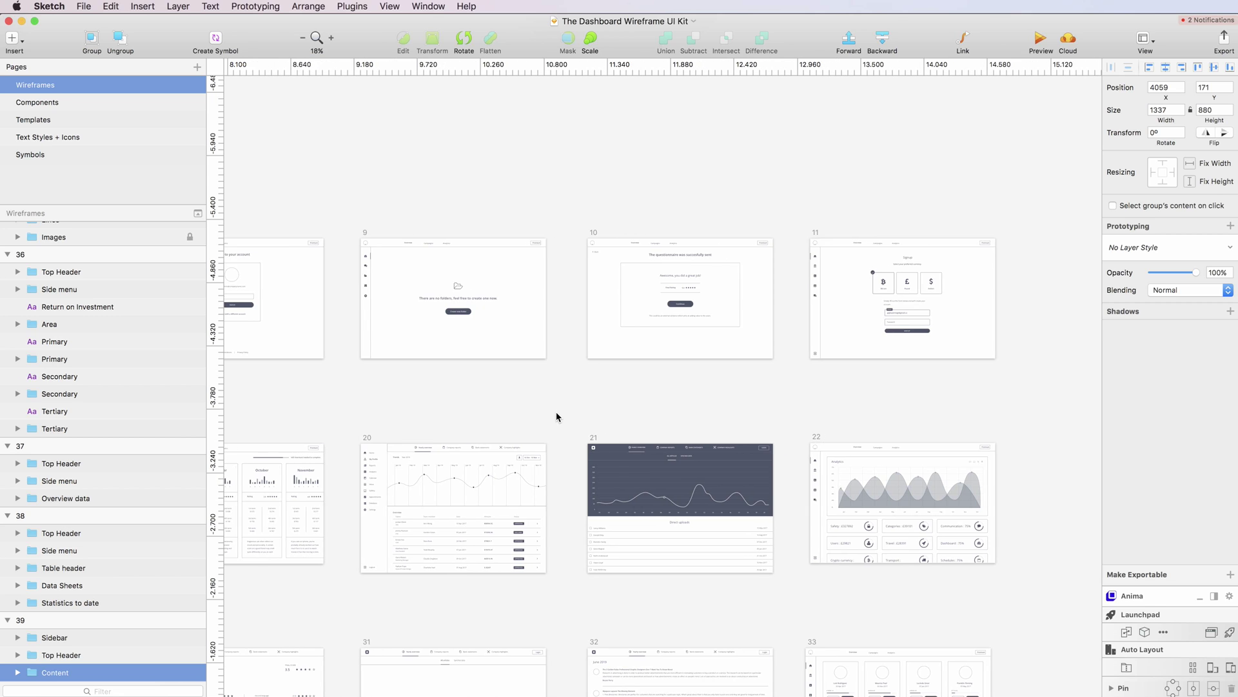
{"action": "scroll", "coordinate": [556, 416], "scroll_direction": "down", "scroll_amount": 3}
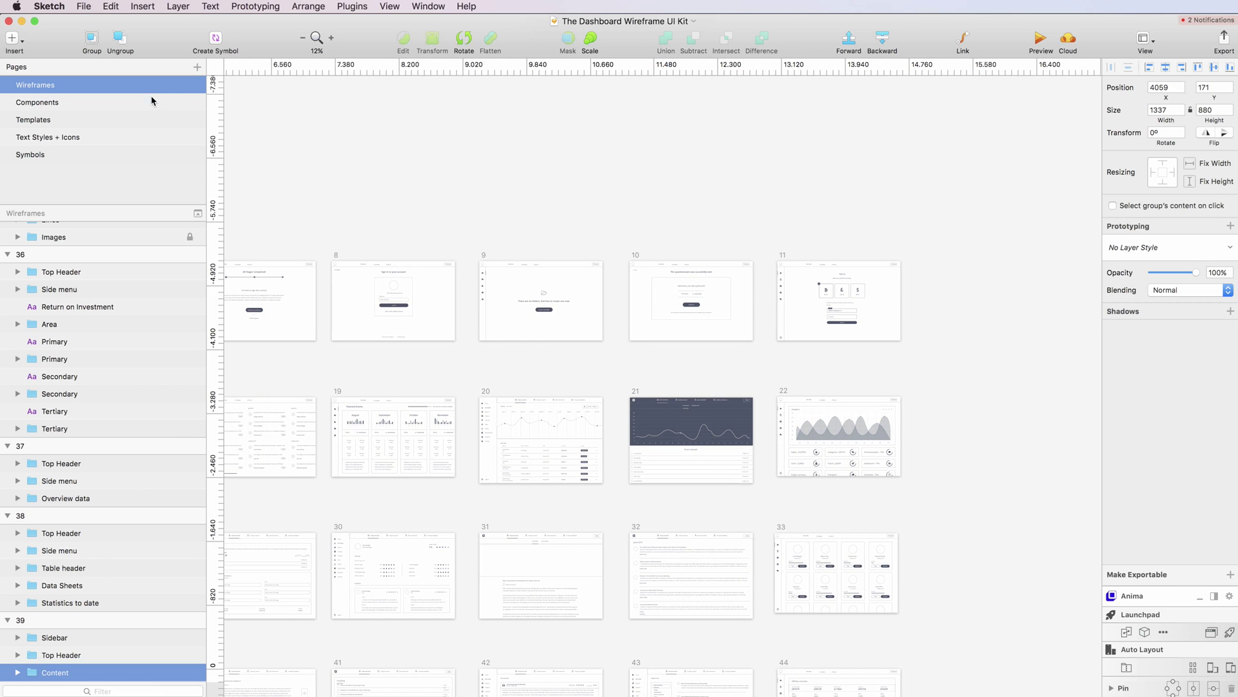
{"action": "scroll", "coordinate": [498, 290], "scroll_direction": "down", "scroll_amount": 2}
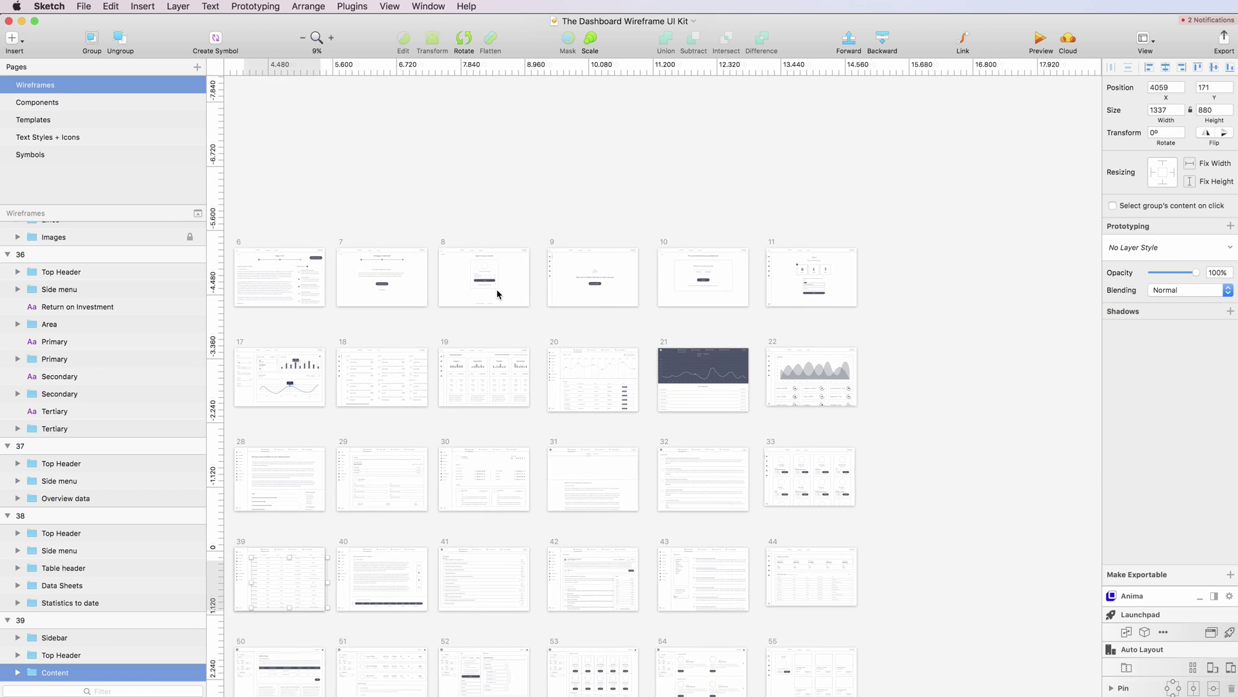
{"action": "scroll", "coordinate": [498, 294], "scroll_direction": "left", "scroll_amount": 15}
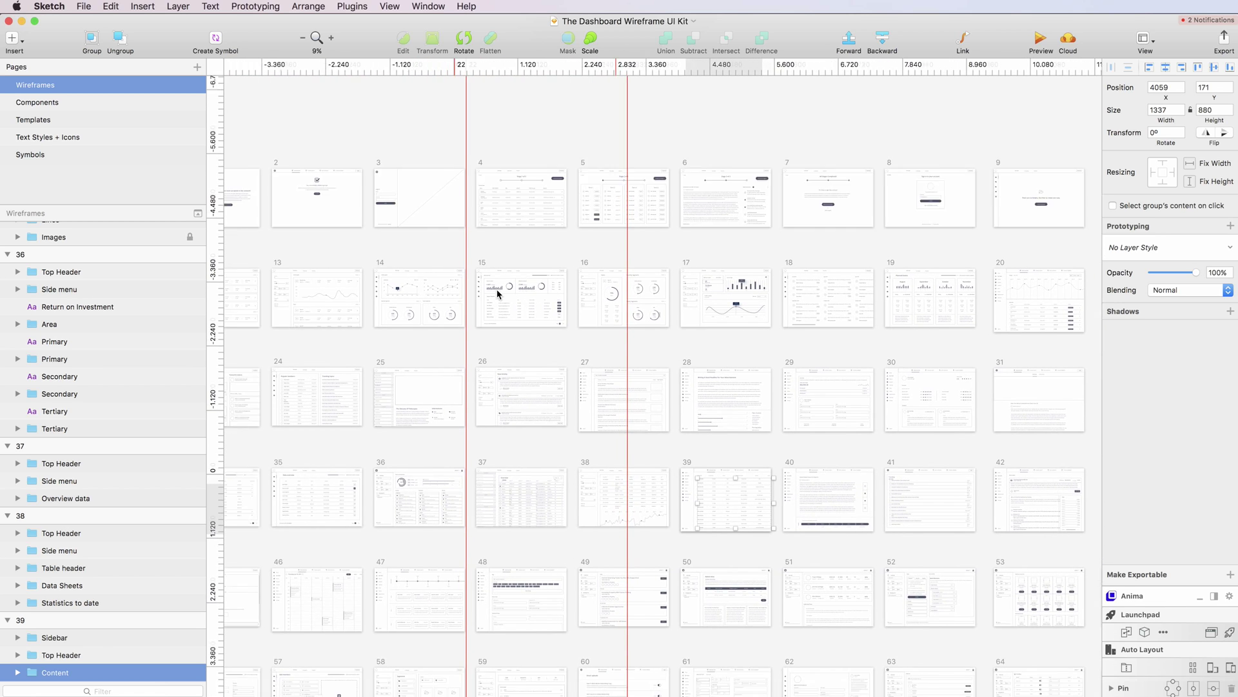
{"action": "scroll", "coordinate": [496, 294], "scroll_direction": "left", "scroll_amount": 5}
{"action": "scroll", "coordinate": [497, 294], "scroll_direction": "down", "scroll_amount": 3}
{"action": "left_click", "coordinate": [654, 161]}
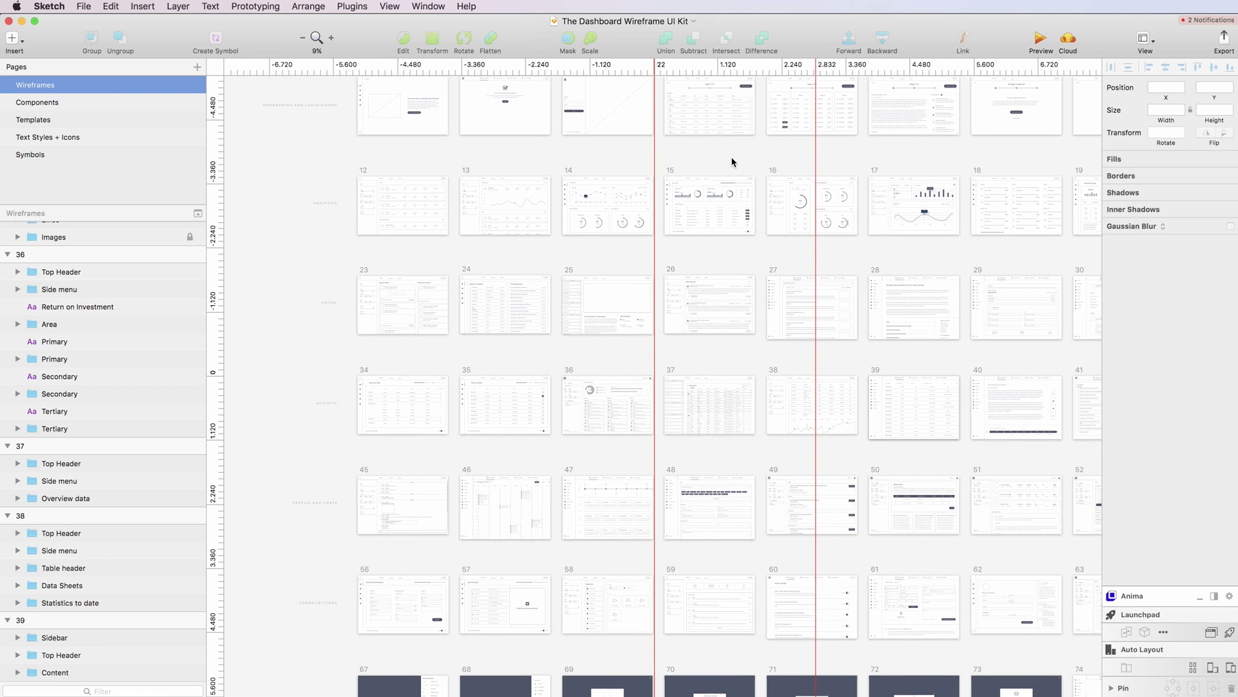
{"action": "scroll", "coordinate": [662, 231], "scroll_direction": "down", "scroll_amount": 6}
{"action": "scroll", "coordinate": [662, 230], "scroll_direction": "right", "scroll_amount": 3}
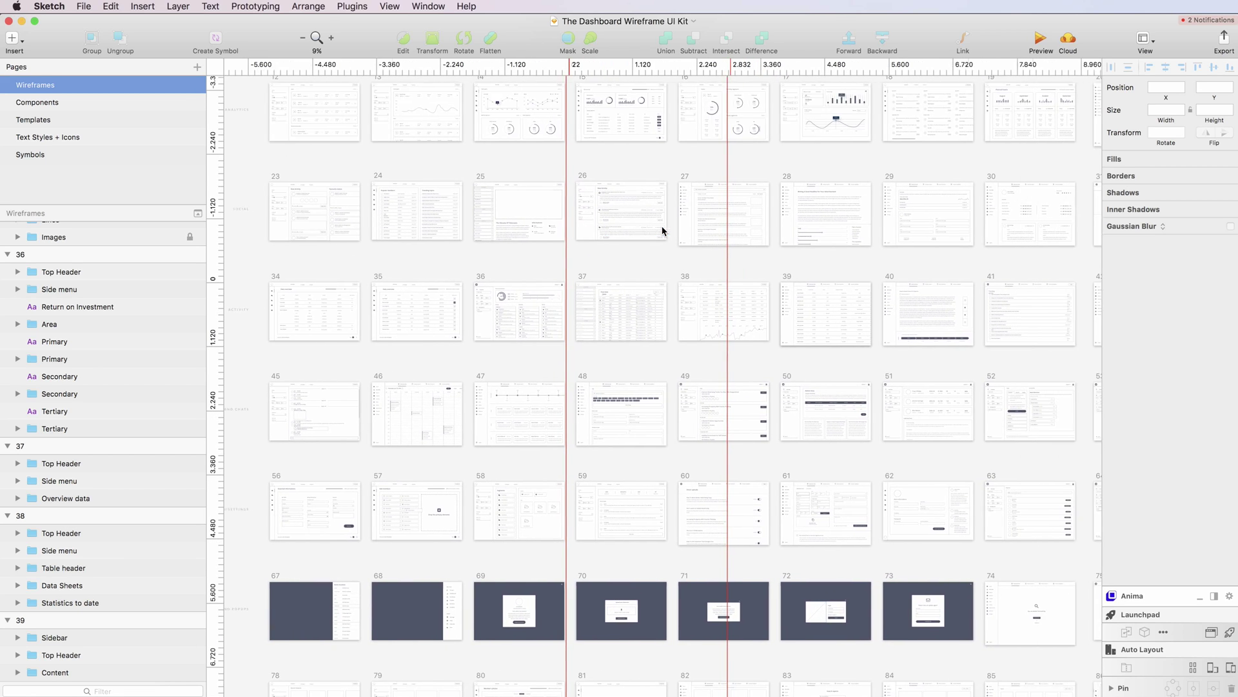
{"action": "scroll", "coordinate": [473, 407], "scroll_direction": "up", "scroll_amount": 5}
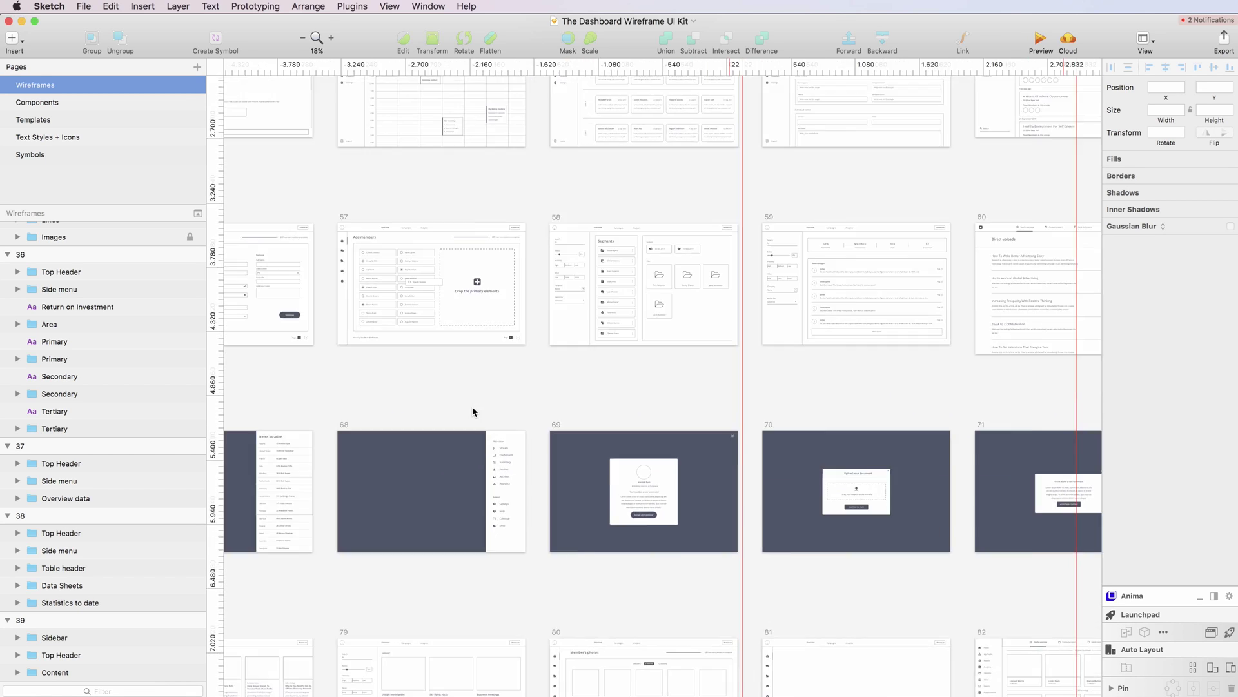
{"action": "scroll", "coordinate": [472, 410], "scroll_direction": "up", "scroll_amount": 3}
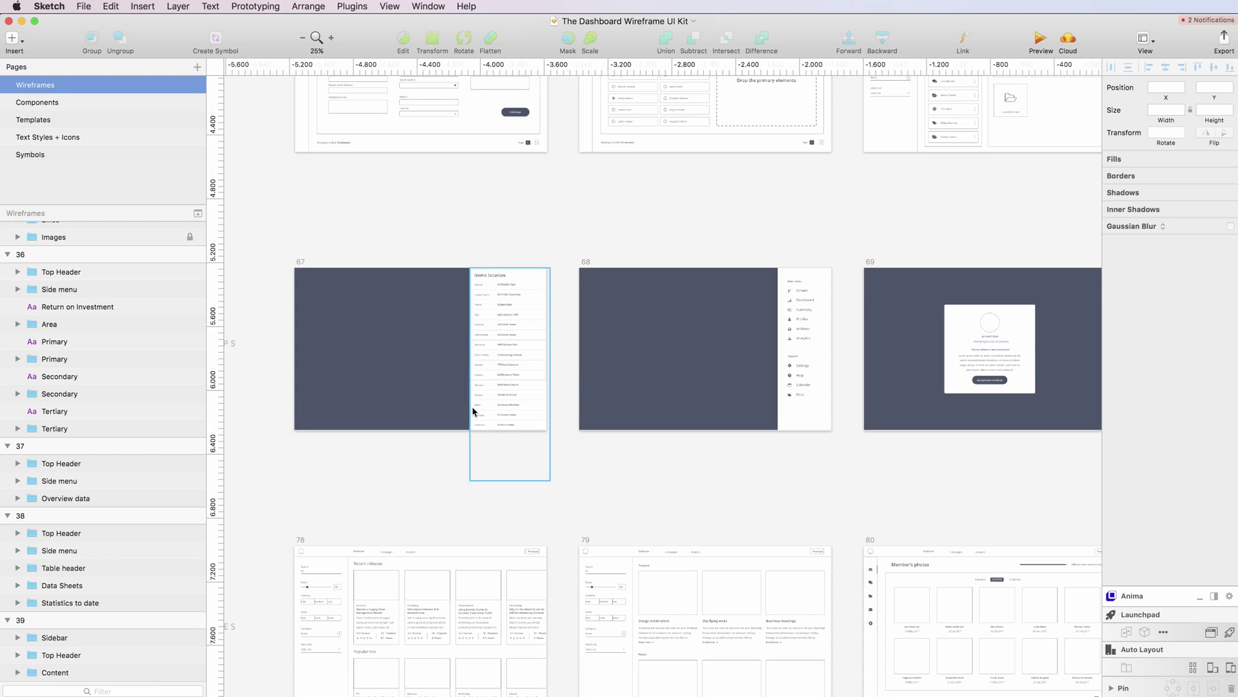
{"action": "scroll", "coordinate": [473, 409], "scroll_direction": "down", "scroll_amount": 3}
{"action": "scroll", "coordinate": [473, 409], "scroll_direction": "left", "scroll_amount": 1}
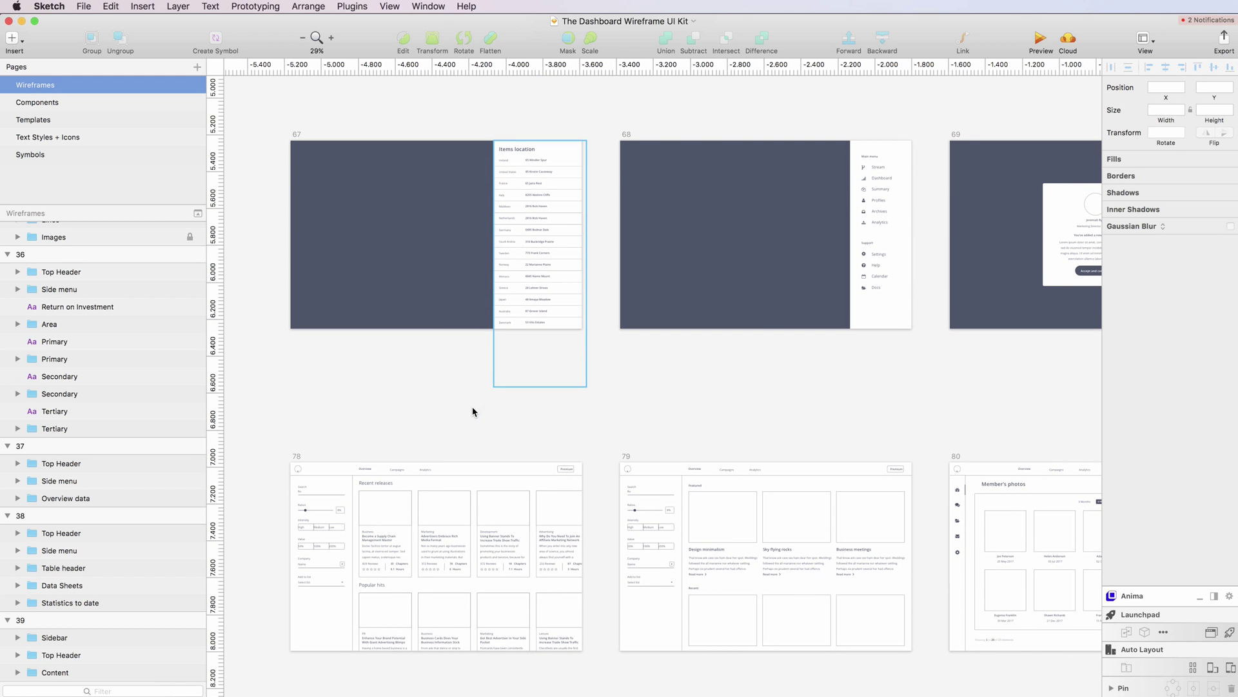
{"action": "scroll", "coordinate": [710, 384], "scroll_direction": "right", "scroll_amount": 5}
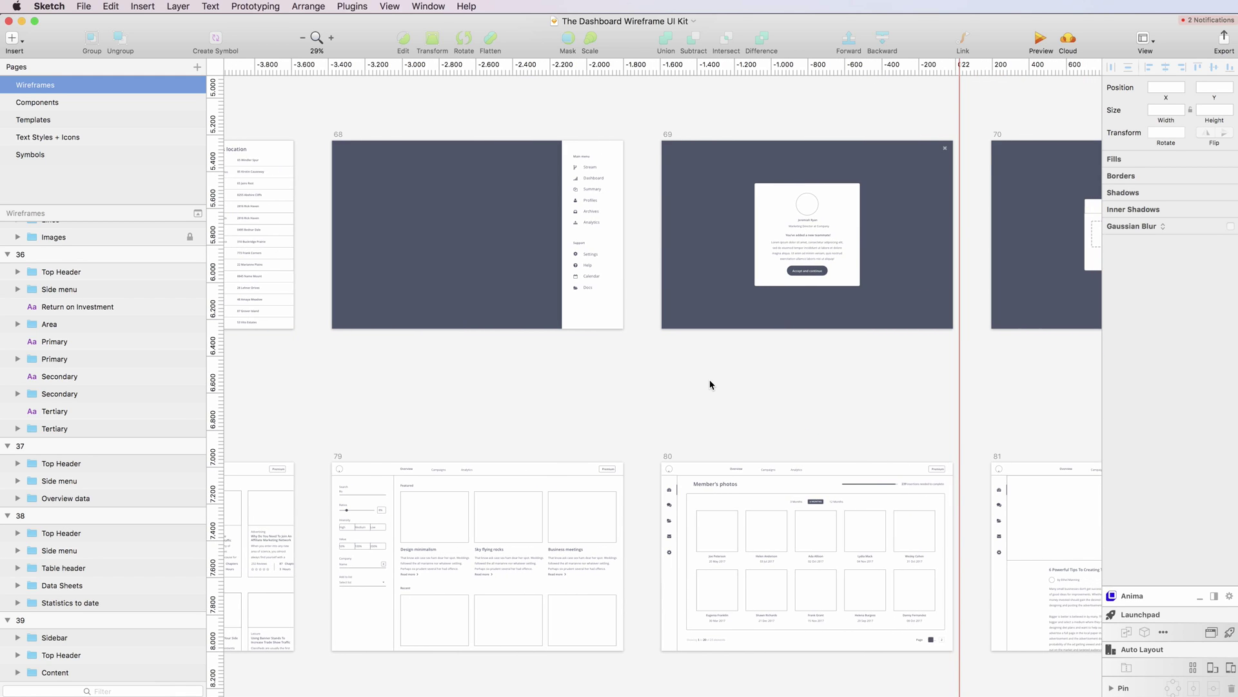
{"action": "scroll", "coordinate": [792, 384], "scroll_direction": "right", "scroll_amount": 15}
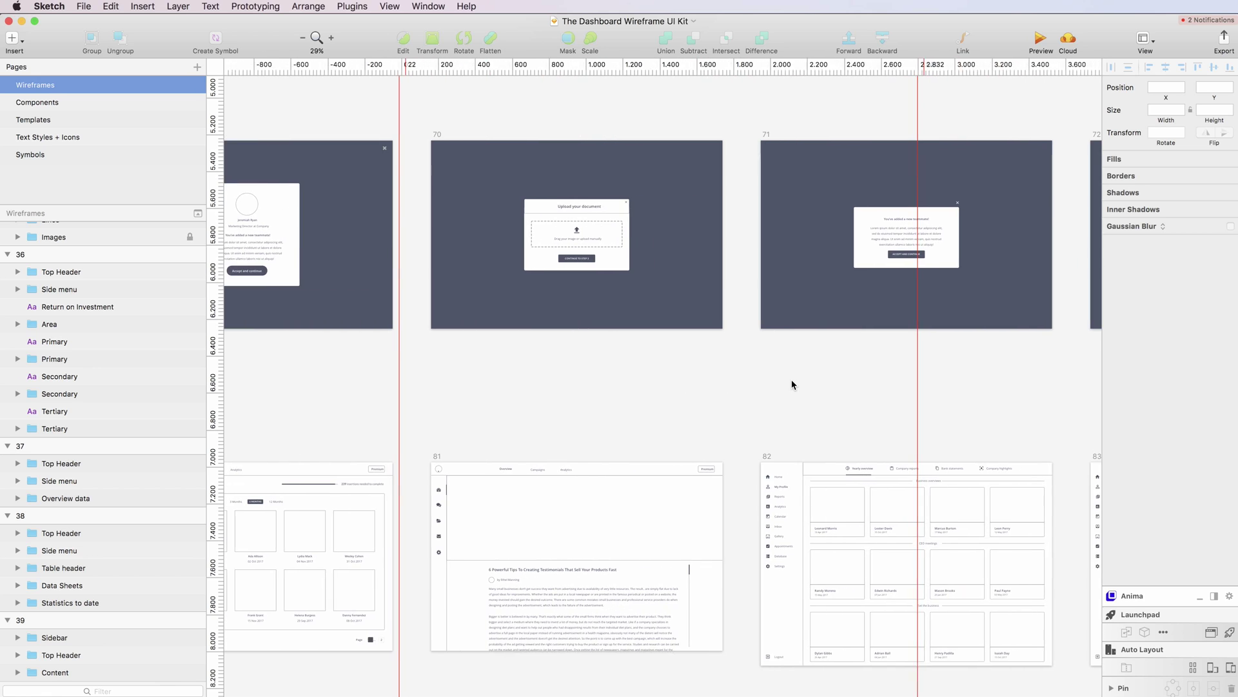
{"action": "scroll", "coordinate": [792, 384], "scroll_direction": "right", "scroll_amount": 16}
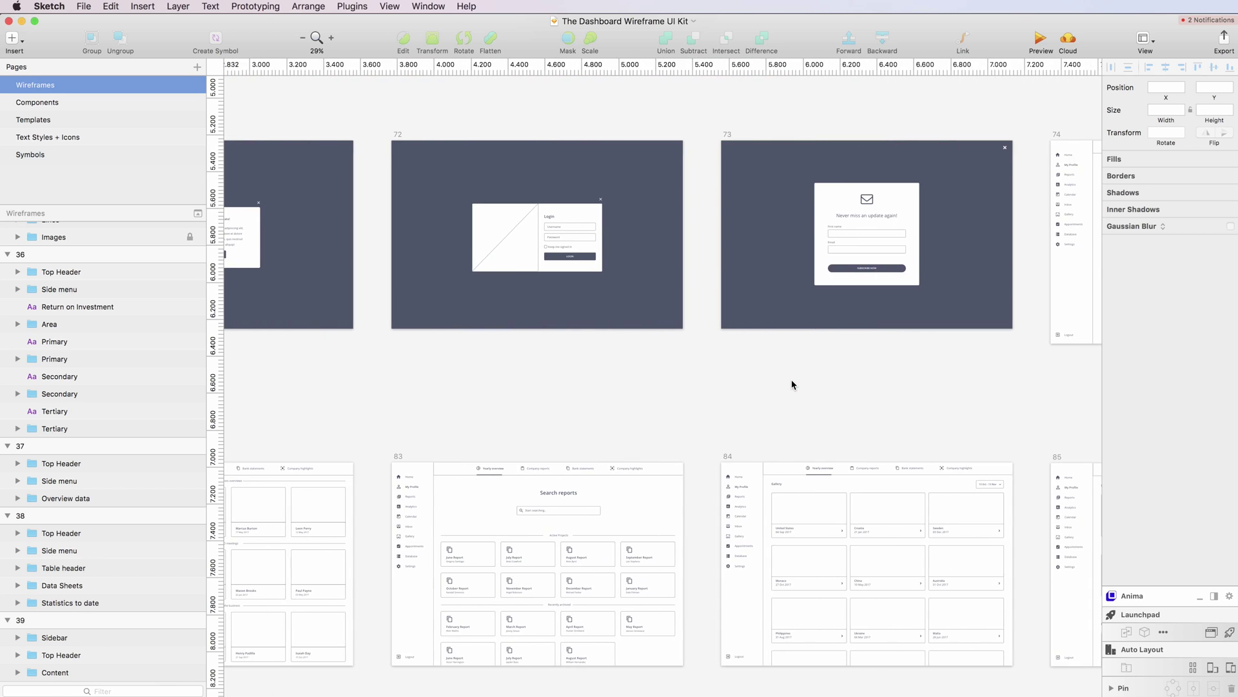
{"action": "scroll", "coordinate": [792, 384], "scroll_direction": "right", "scroll_amount": 12}
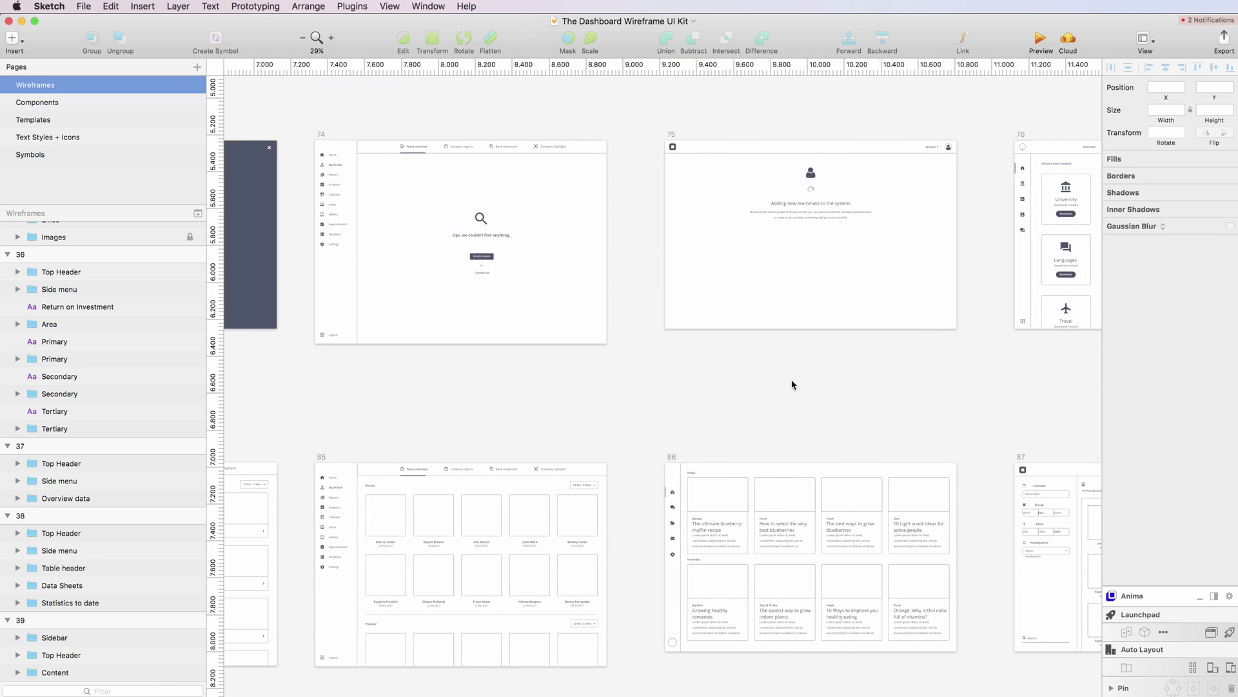
{"action": "scroll", "coordinate": [792, 384], "scroll_direction": "right", "scroll_amount": 2}
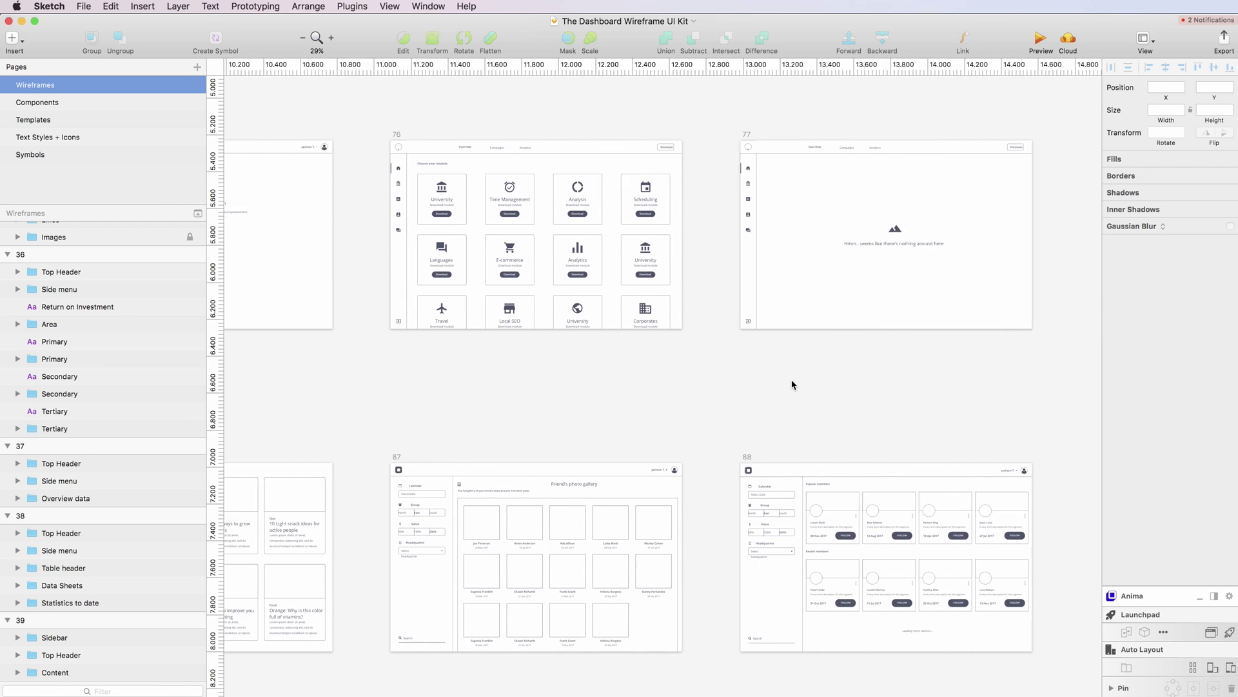
{"action": "scroll", "coordinate": [792, 385], "scroll_direction": "up", "scroll_amount": 5}
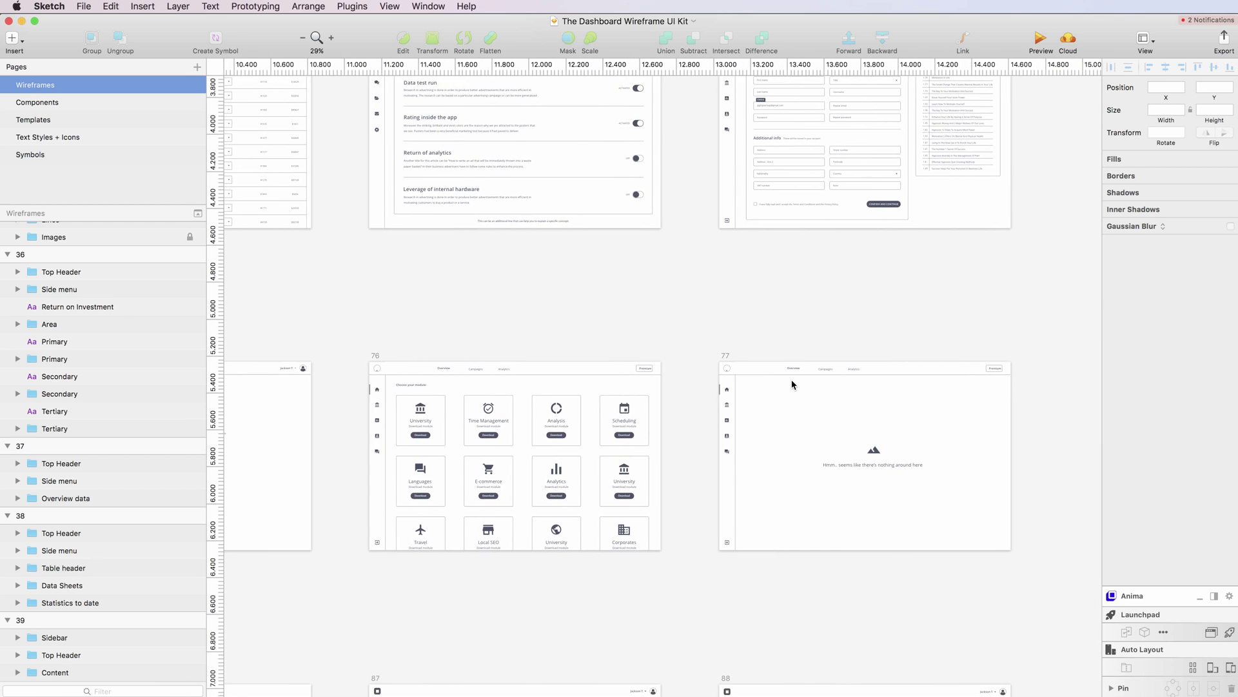
{"action": "scroll", "coordinate": [792, 384], "scroll_direction": "up", "scroll_amount": 3}
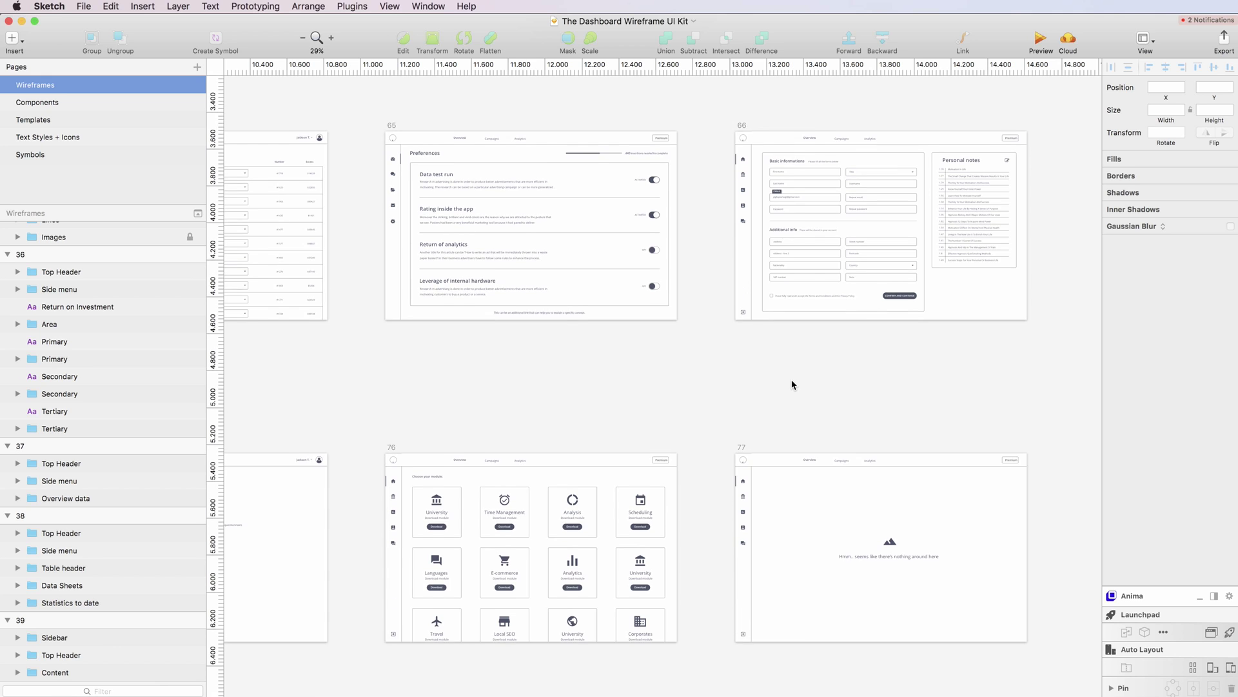
{"action": "scroll", "coordinate": [792, 384], "scroll_direction": "up", "scroll_amount": 3}
{"action": "scroll", "coordinate": [792, 385], "scroll_direction": "up", "scroll_amount": 5}
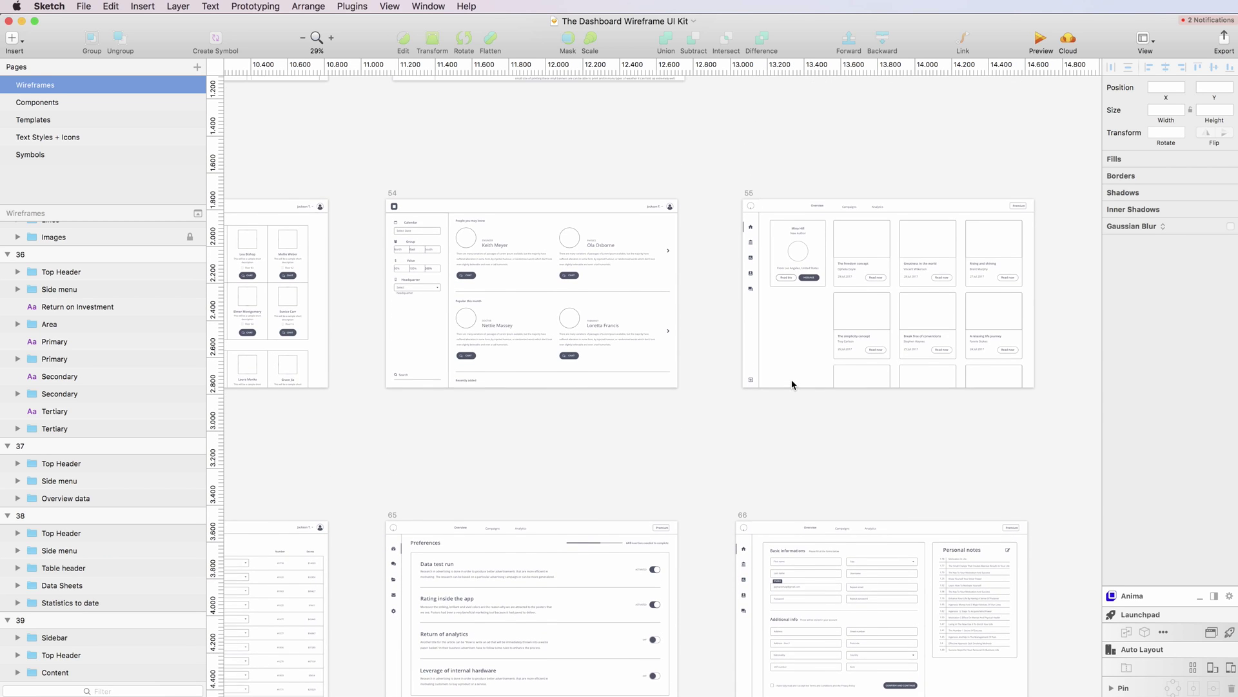
{"action": "scroll", "coordinate": [708, 376], "scroll_direction": "down", "scroll_amount": 3}
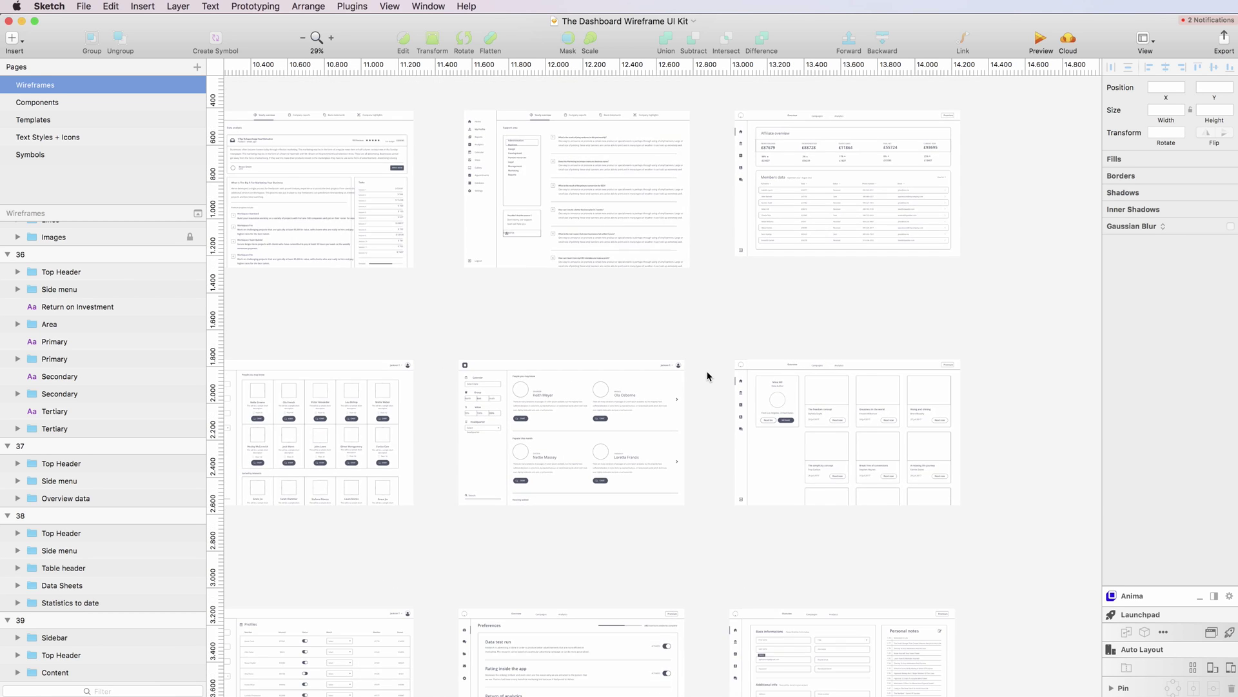
{"action": "scroll", "coordinate": [708, 376], "scroll_direction": "up", "scroll_amount": 10}
{"action": "scroll", "coordinate": [707, 376], "scroll_direction": "up", "scroll_amount": 6}
{"action": "scroll", "coordinate": [708, 376], "scroll_direction": "left", "scroll_amount": 2}
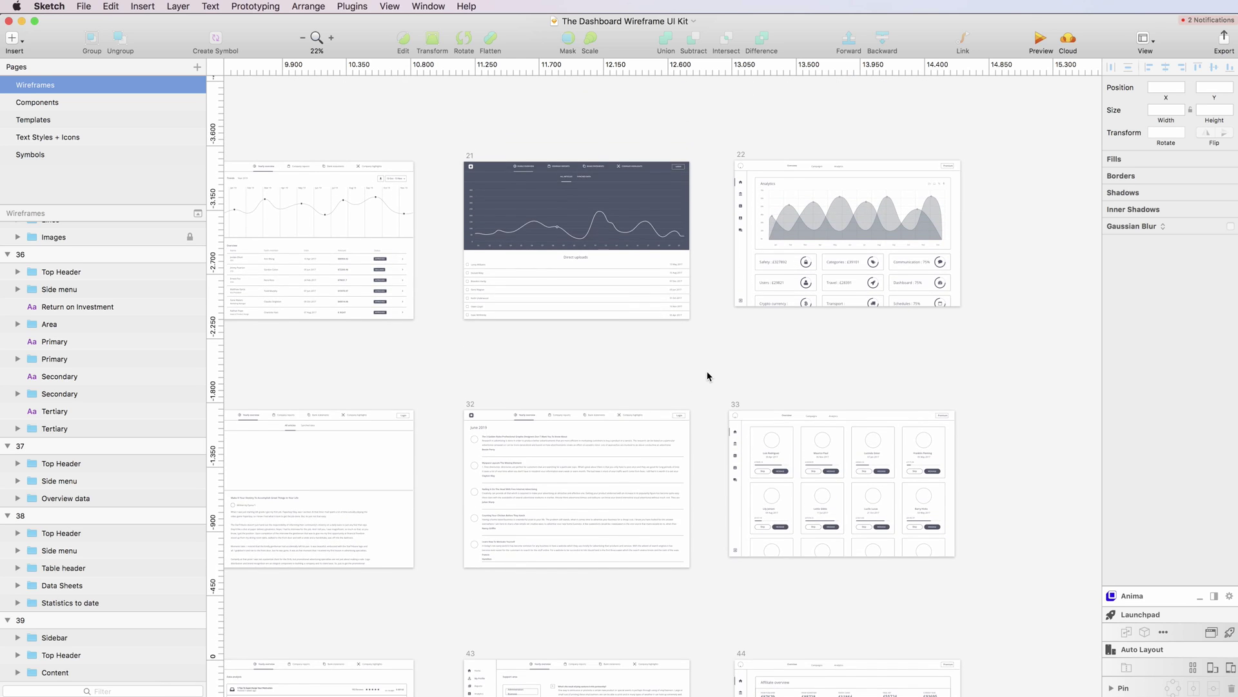
{"action": "scroll", "coordinate": [708, 376], "scroll_direction": "up", "scroll_amount": 2}
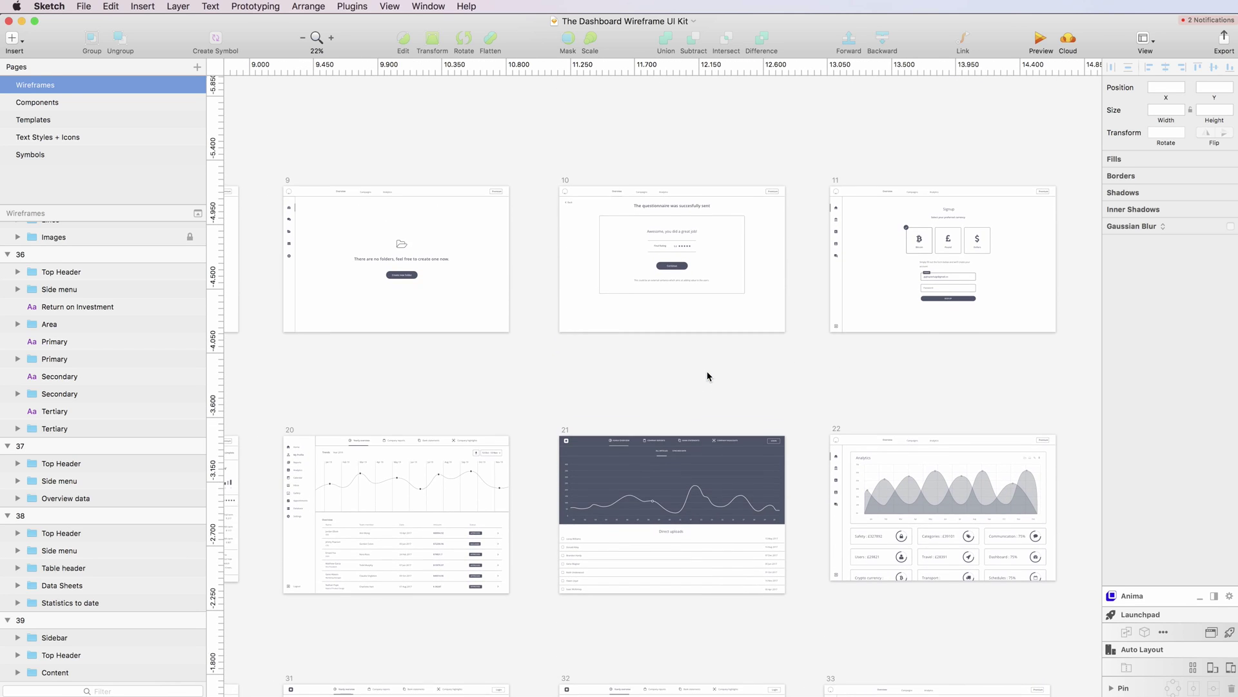
{"action": "scroll", "coordinate": [707, 377], "scroll_direction": "left", "scroll_amount": 2}
{"action": "scroll", "coordinate": [707, 376], "scroll_direction": "down", "scroll_amount": 5}
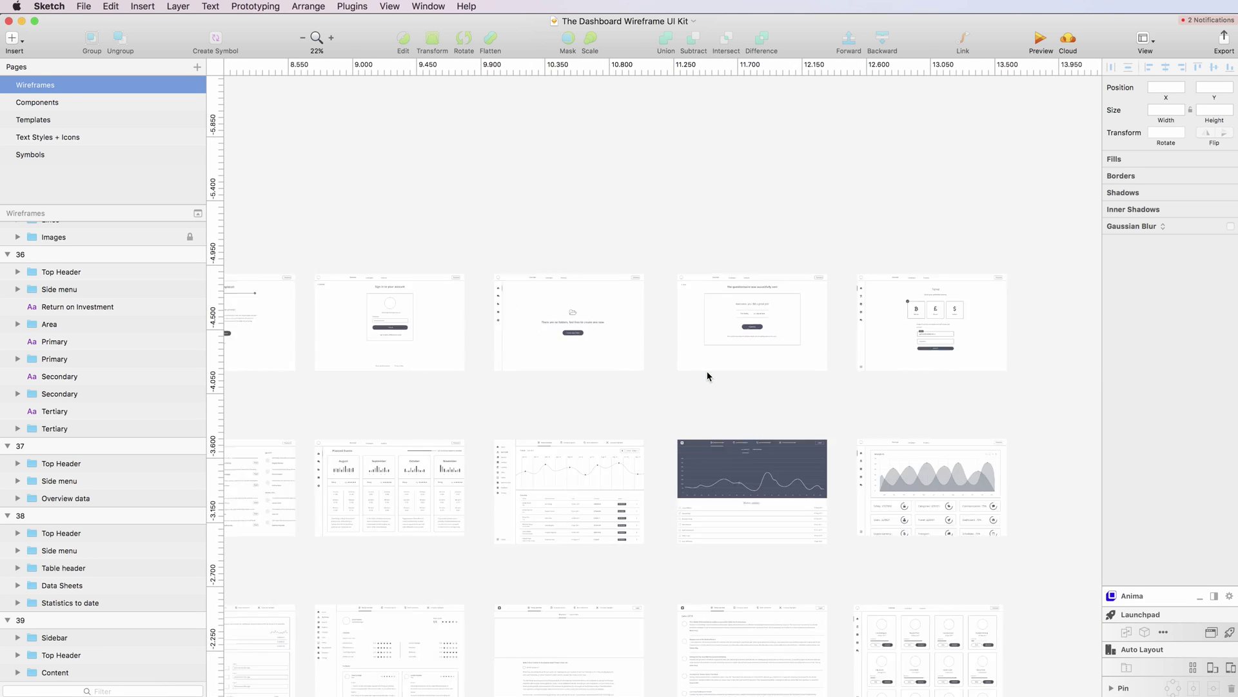
{"action": "scroll", "coordinate": [708, 376], "scroll_direction": "down", "scroll_amount": 1}
{"action": "scroll", "coordinate": [708, 376], "scroll_direction": "right", "scroll_amount": 1}
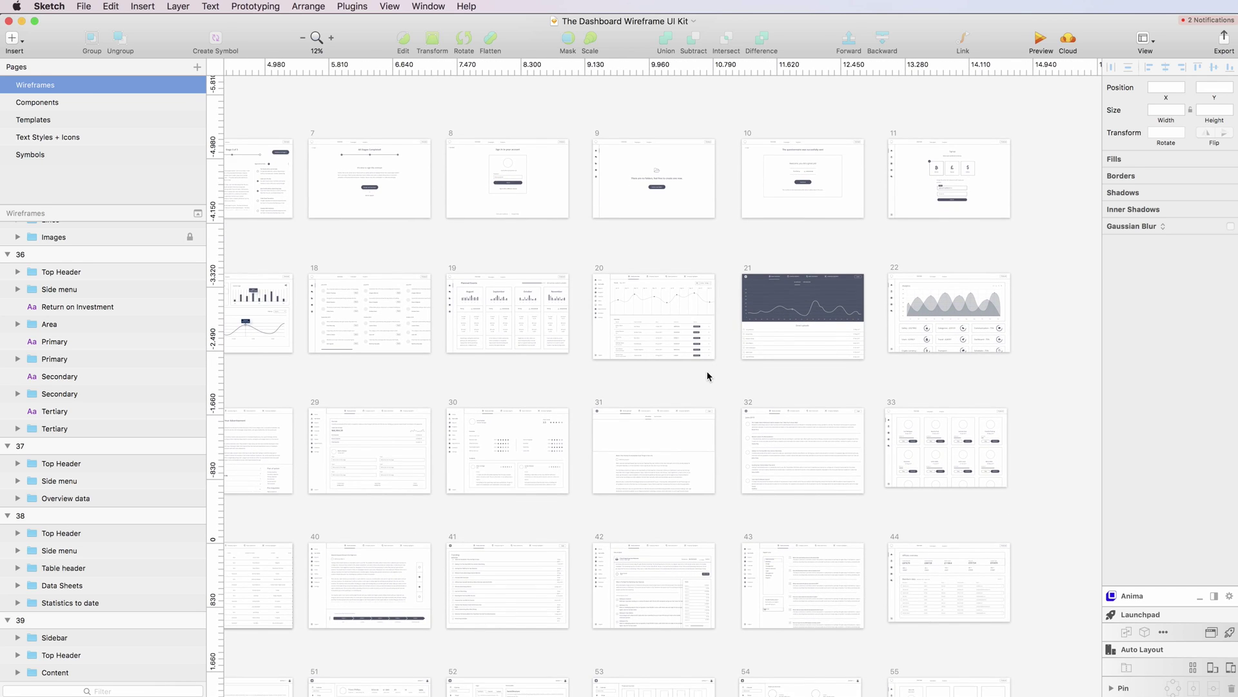
{"action": "scroll", "coordinate": [708, 376], "scroll_direction": "up", "scroll_amount": 1}
{"action": "scroll", "coordinate": [707, 376], "scroll_direction": "left", "scroll_amount": 8}
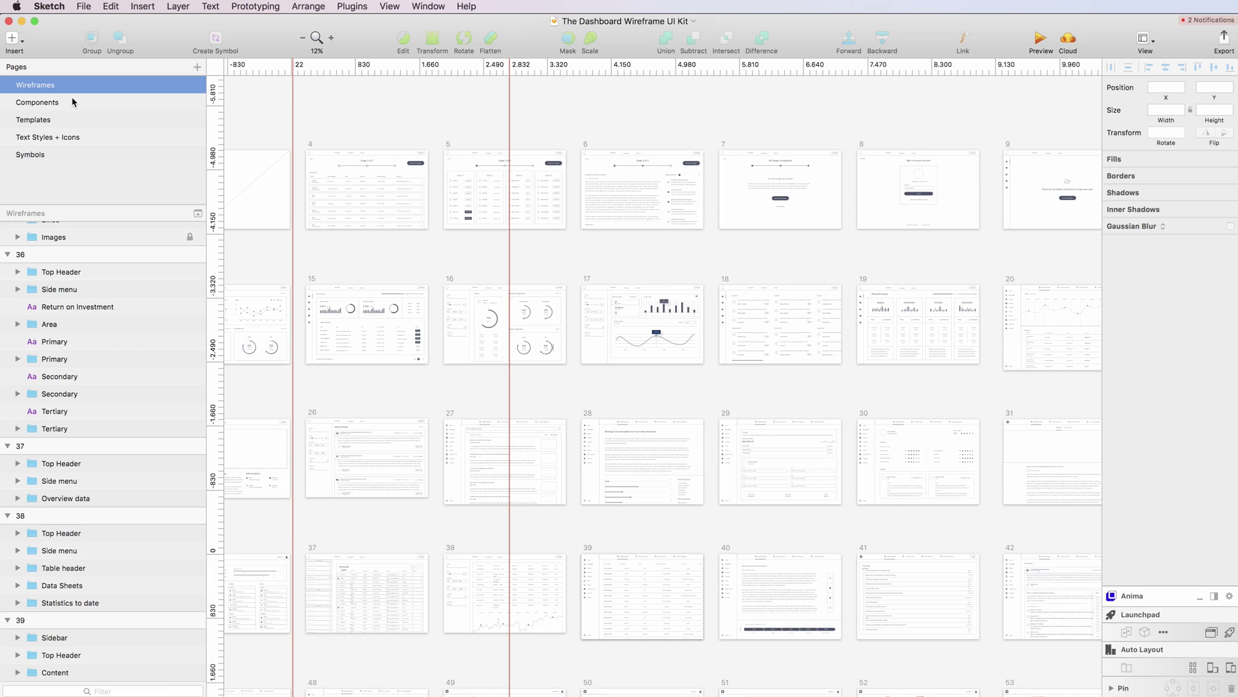
{"action": "left_click", "coordinate": [71, 98]}
Pan across the Components boards and select the 'People you may know' card grid
{"action": "scroll", "coordinate": [482, 223], "scroll_direction": "down", "scroll_amount": 5}
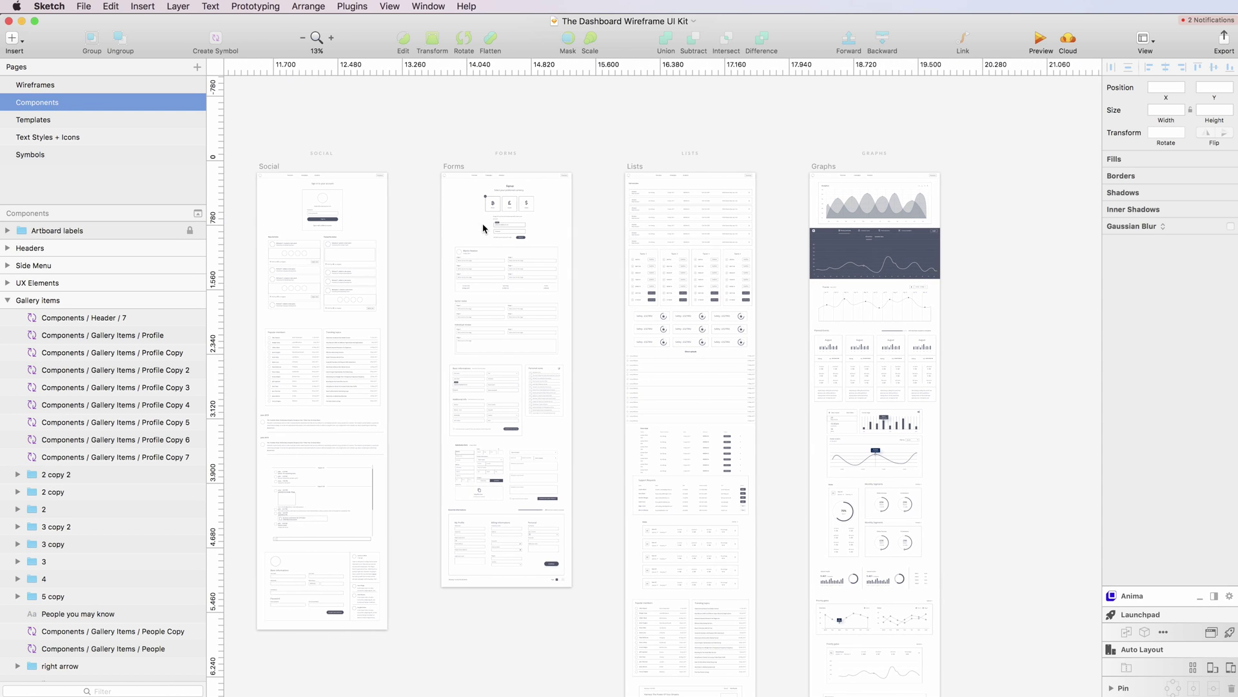
{"action": "scroll", "coordinate": [482, 223], "scroll_direction": "down", "scroll_amount": 2}
{"action": "scroll", "coordinate": [483, 223], "scroll_direction": "left", "scroll_amount": 5}
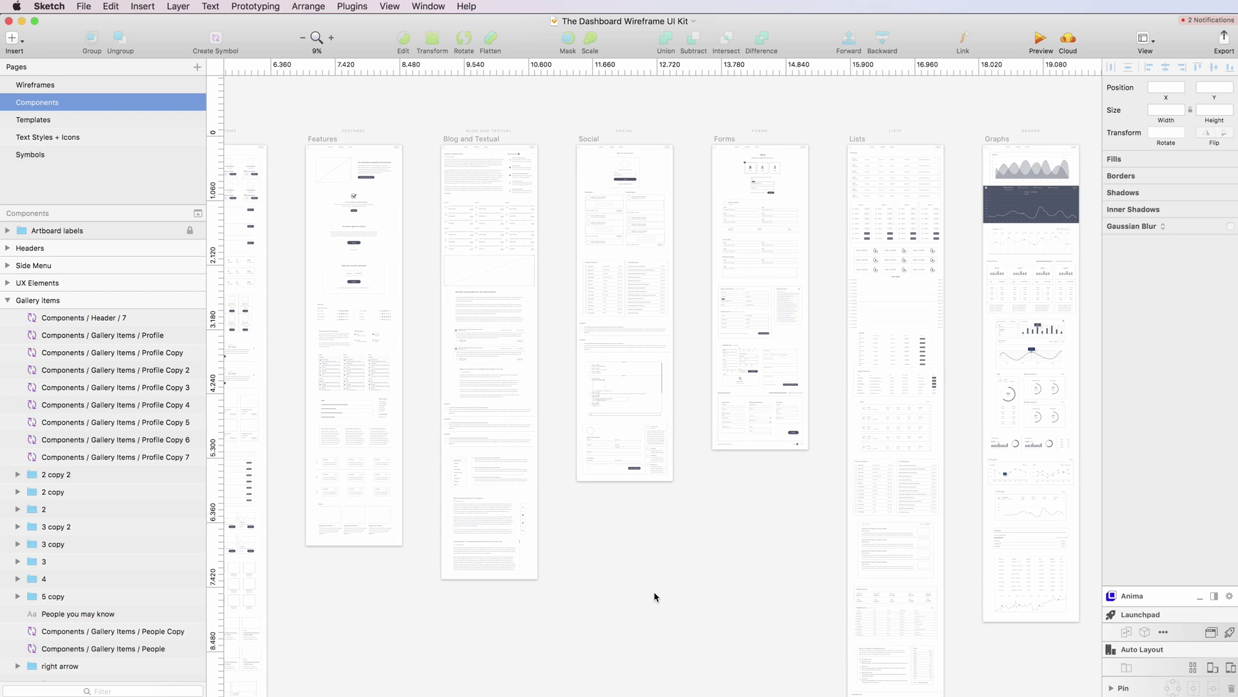
{"action": "scroll", "coordinate": [655, 597], "scroll_direction": "left", "scroll_amount": 5}
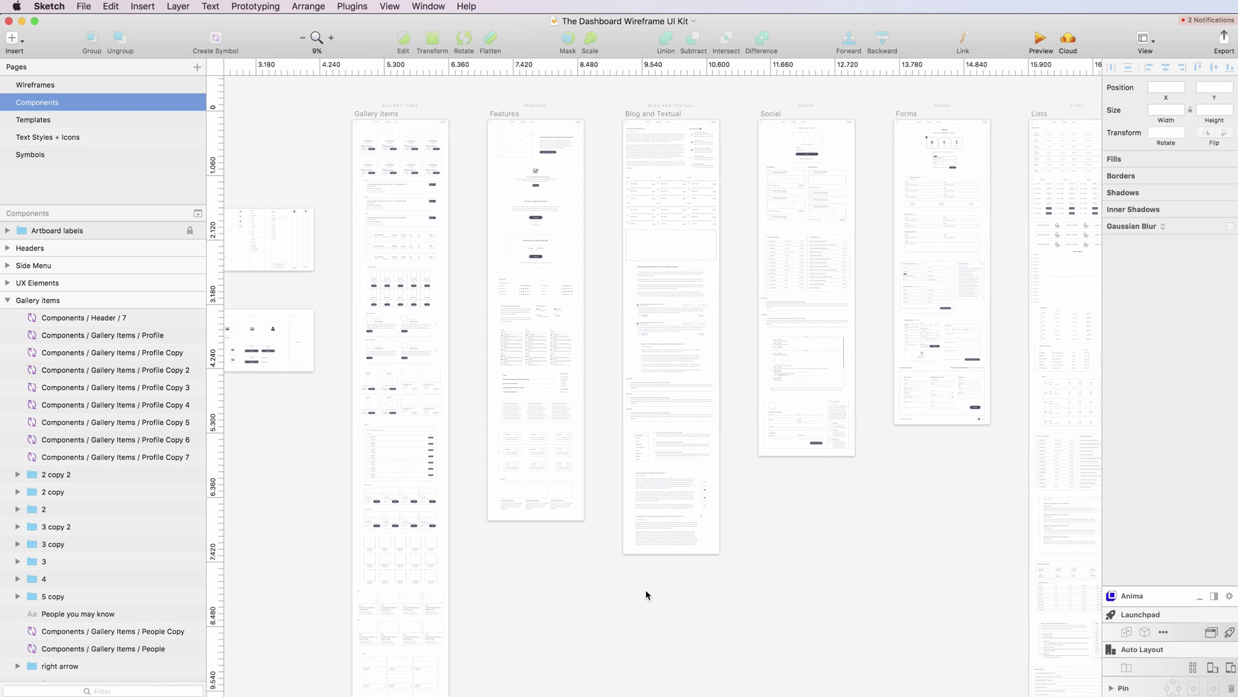
{"action": "scroll", "coordinate": [647, 594], "scroll_direction": "left", "scroll_amount": 6}
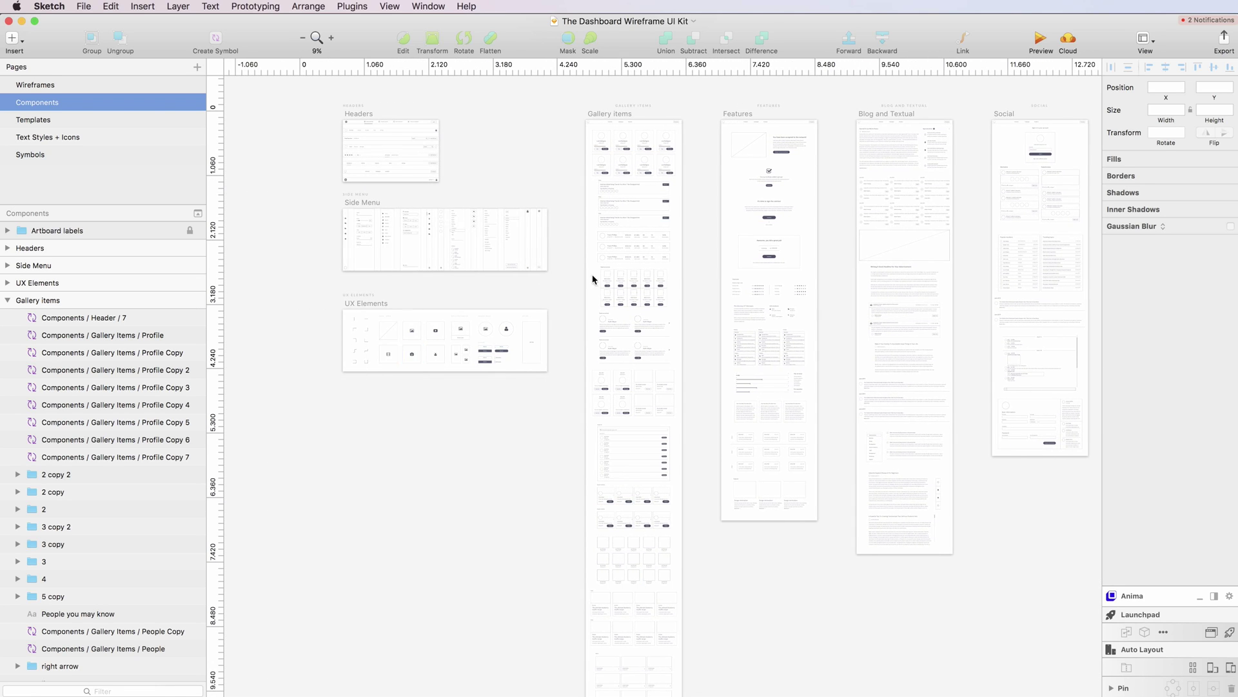
{"action": "scroll", "coordinate": [627, 279], "scroll_direction": "up", "scroll_amount": 3}
{"action": "left_click", "coordinate": [621, 248]}
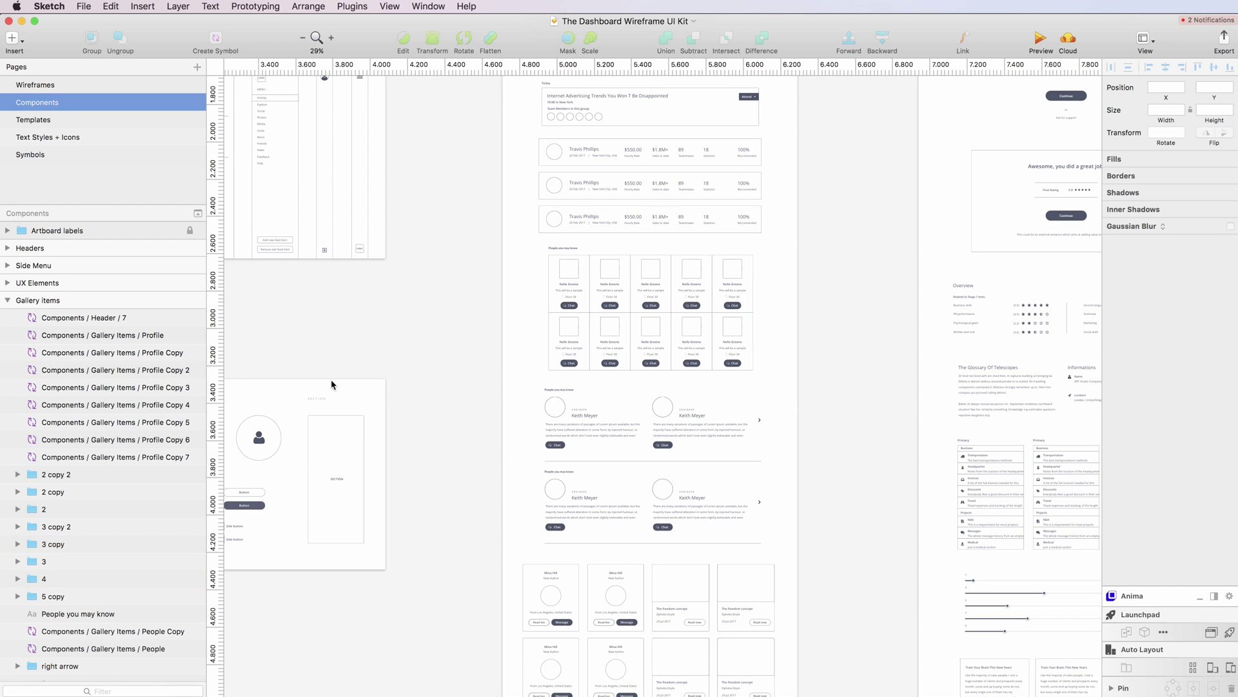
Open the Symbols page and pan over its header, form, list and graph master symbols
{"action": "left_click", "coordinate": [48, 153]}
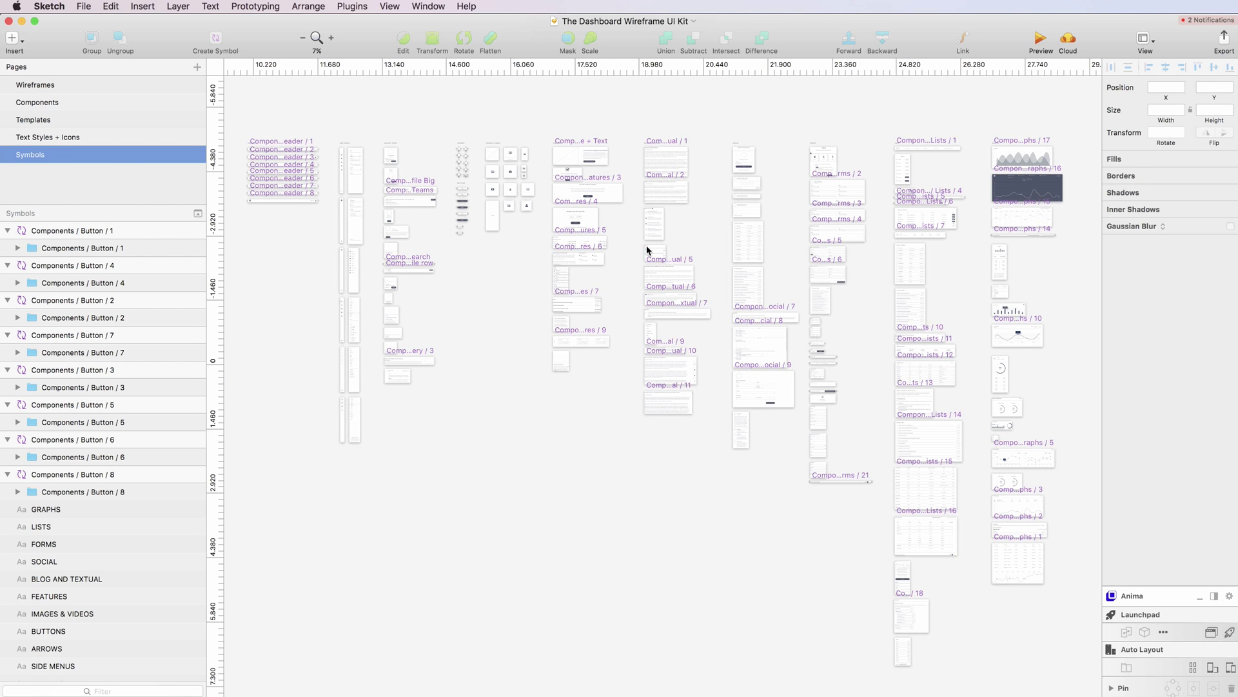
{"action": "scroll", "coordinate": [572, 320], "scroll_direction": "down", "scroll_amount": 1}
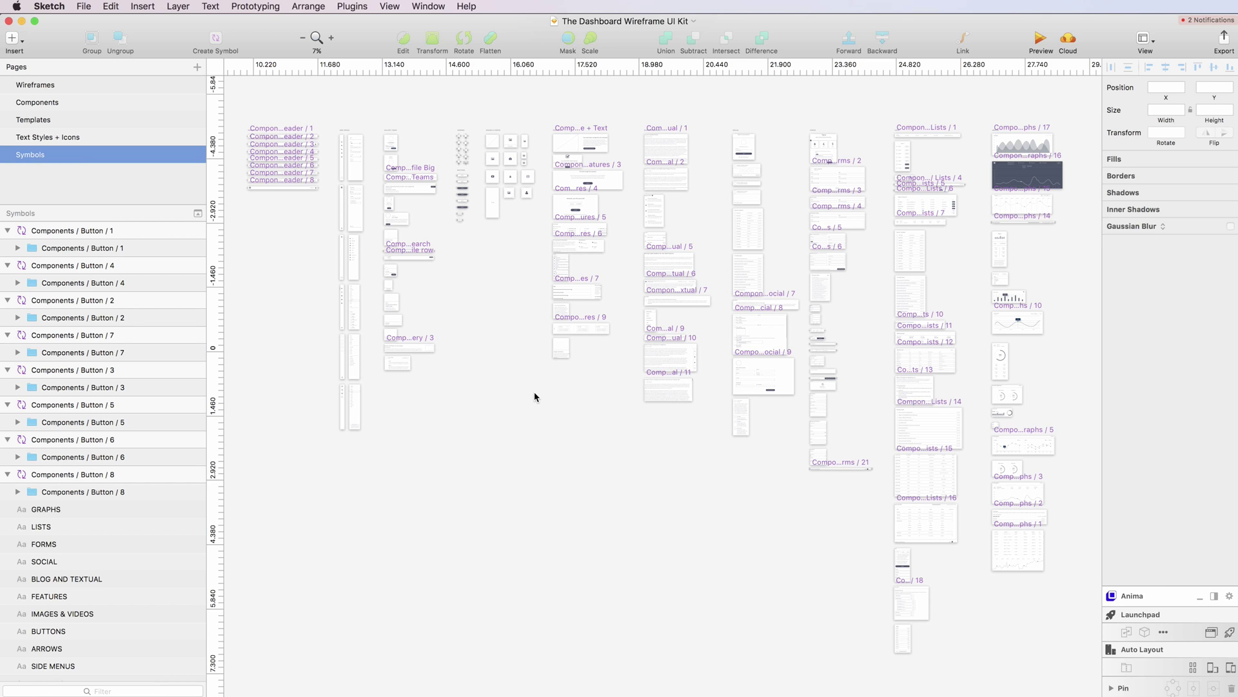
{"action": "scroll", "coordinate": [534, 395], "scroll_direction": "left", "scroll_amount": 1}
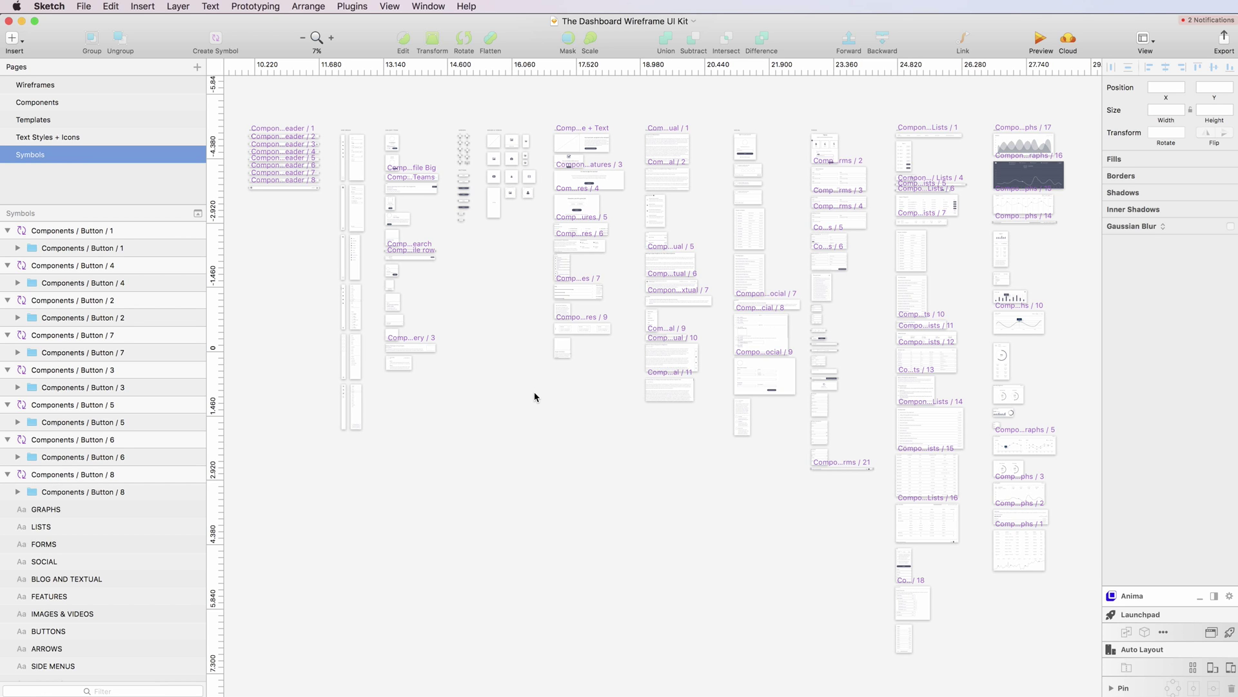
{"action": "scroll", "coordinate": [534, 392], "scroll_direction": "right", "scroll_amount": 1}
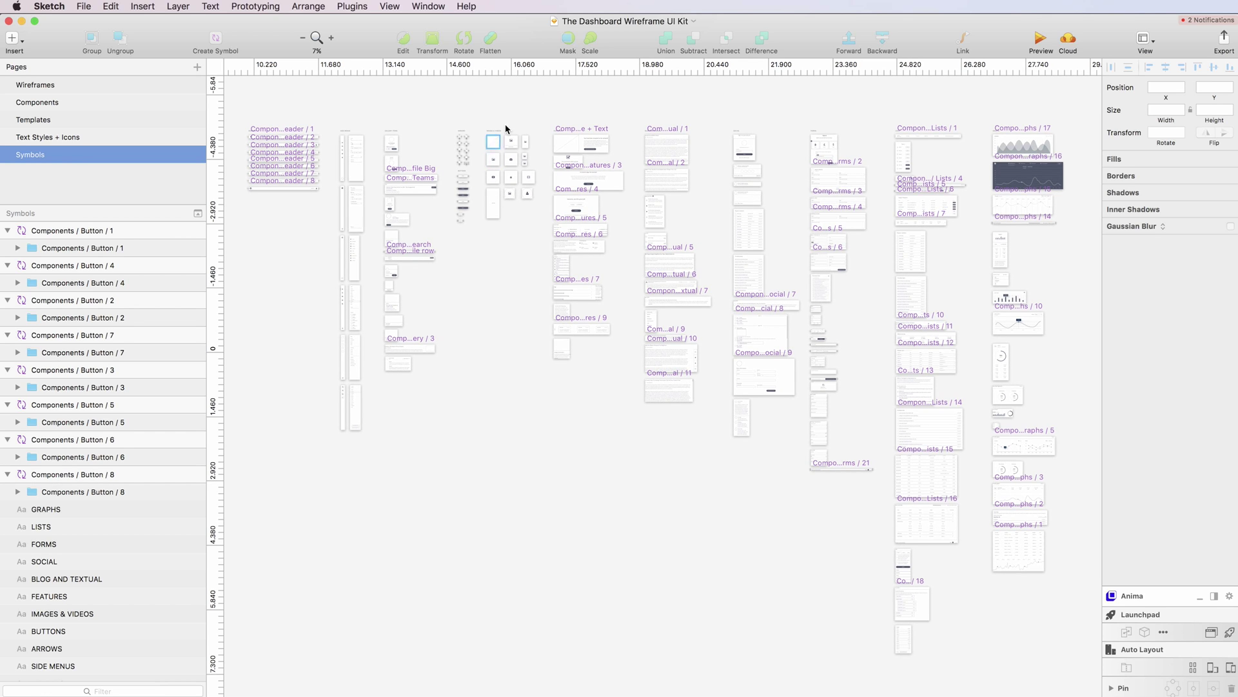